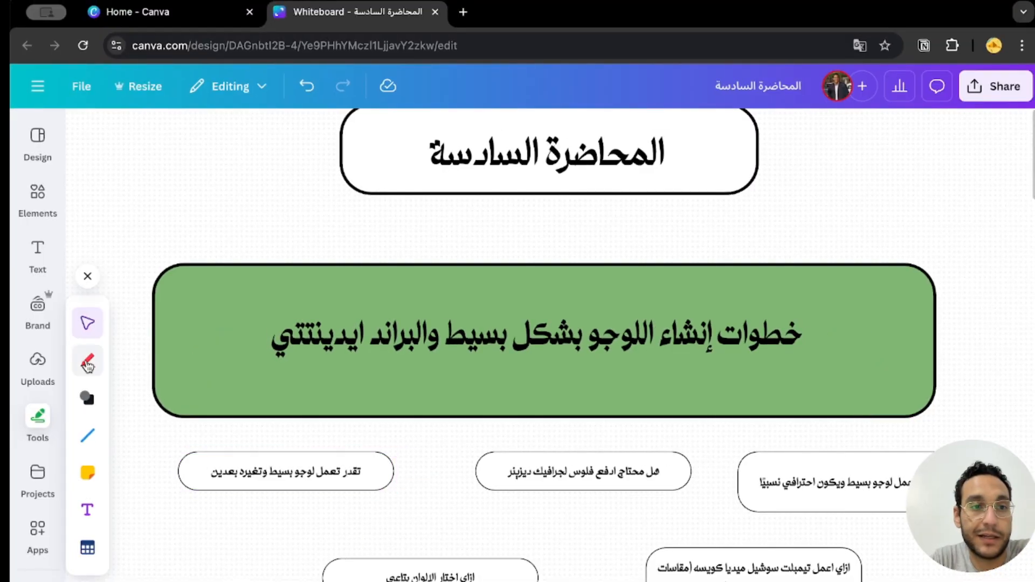
Draw a red double-headed arrow with the pen beneath the title text in the green box.
{"action": "left_click", "coordinate": [88, 363]}
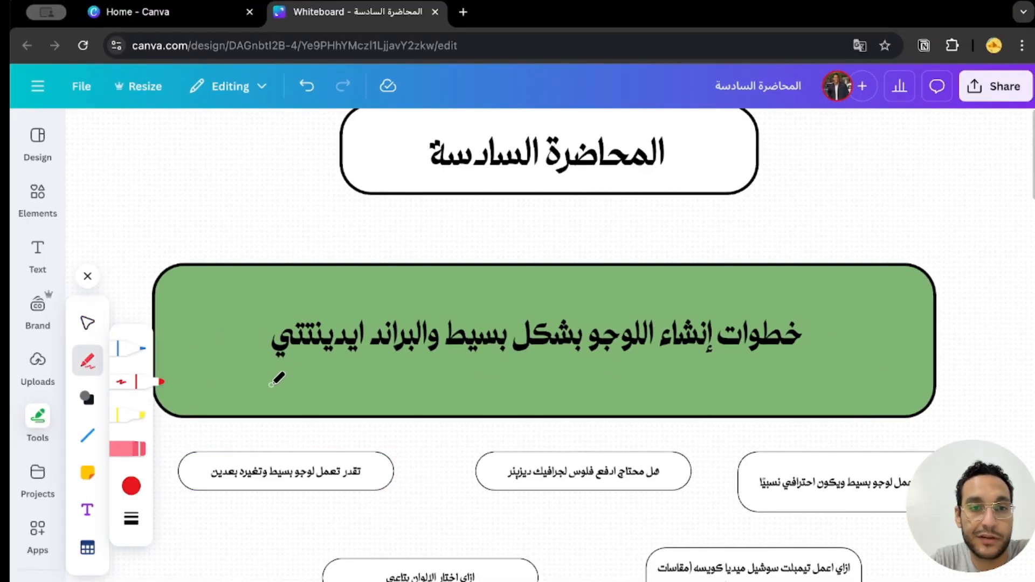
{"action": "mouse_move", "coordinate": [271, 385]}
{"action": "left_mouse_down"}
{"action": "mouse_move", "coordinate": [772, 370]}
{"action": "mouse_move", "coordinate": [765, 377]}
{"action": "left_mouse_up"}
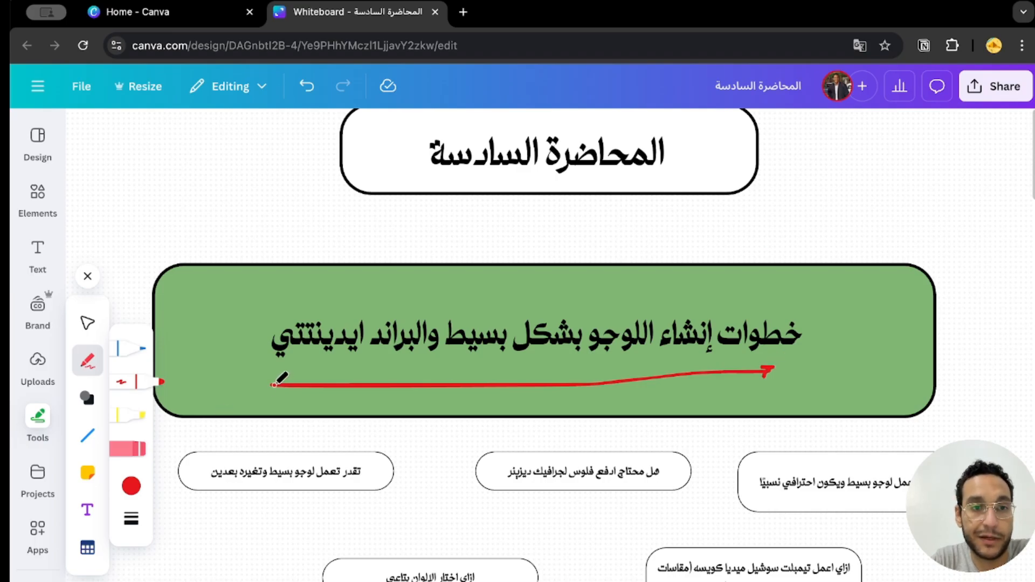
{"action": "mouse_move", "coordinate": [276, 379]}
{"action": "left_mouse_down"}
{"action": "mouse_move", "coordinate": [267, 384]}
{"action": "mouse_move", "coordinate": [276, 393]}
{"action": "left_mouse_up"}
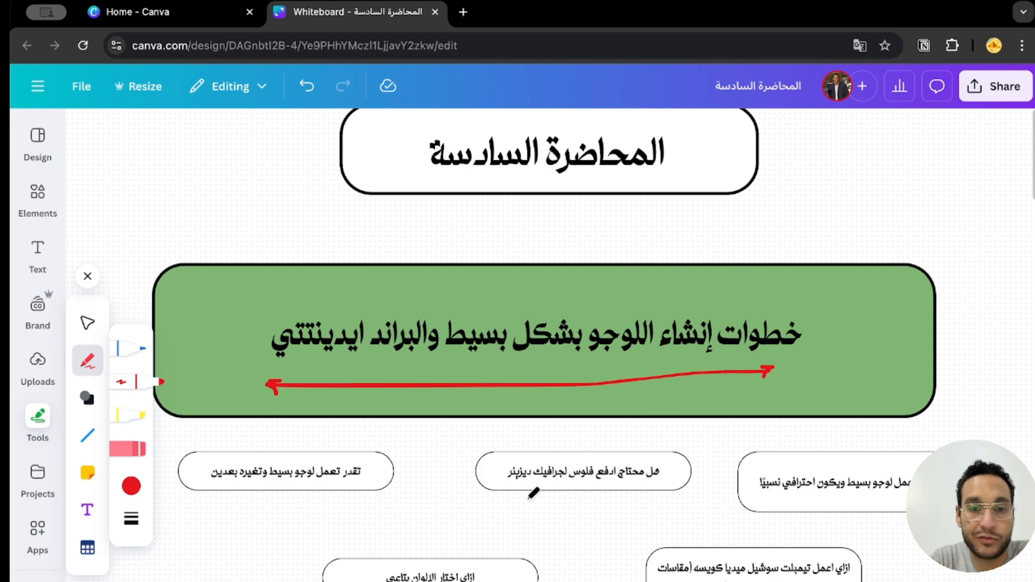
Underline the box "ازاي اعمل لوجو بسيط ويكون احترافي نسبيًا" with a red left-pointing arrow.
{"action": "scroll", "coordinate": [586, 493], "scroll_direction": "down", "scroll_amount": 1}
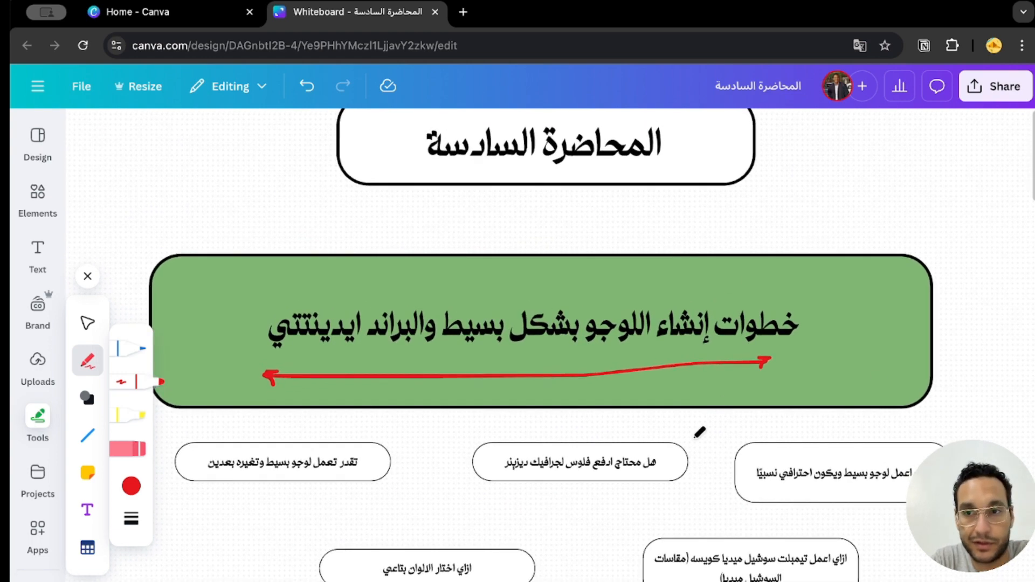
{"action": "scroll", "coordinate": [699, 432], "scroll_direction": "down", "scroll_amount": 1}
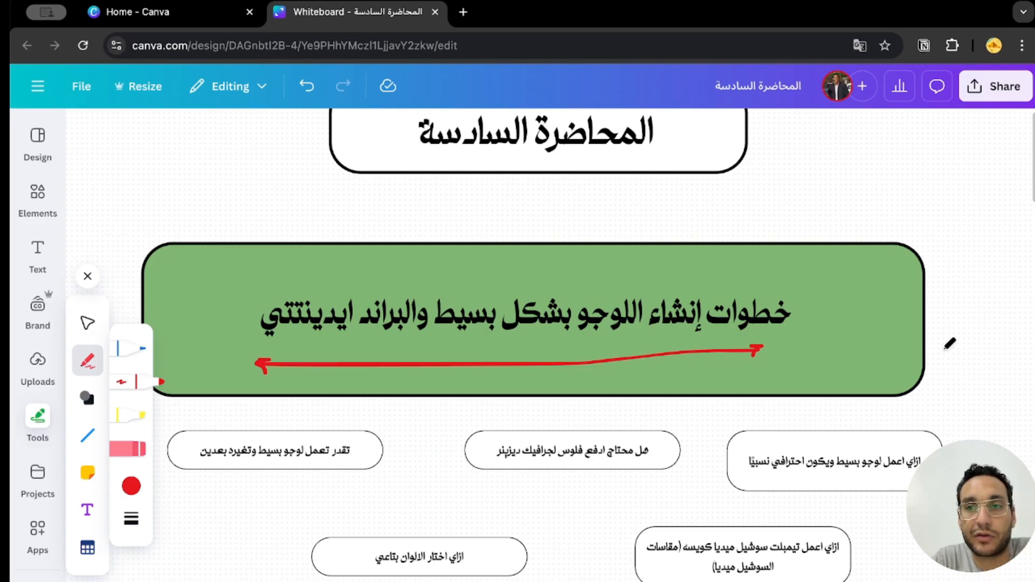
{"action": "scroll", "coordinate": [911, 319], "scroll_direction": "down", "scroll_amount": 1}
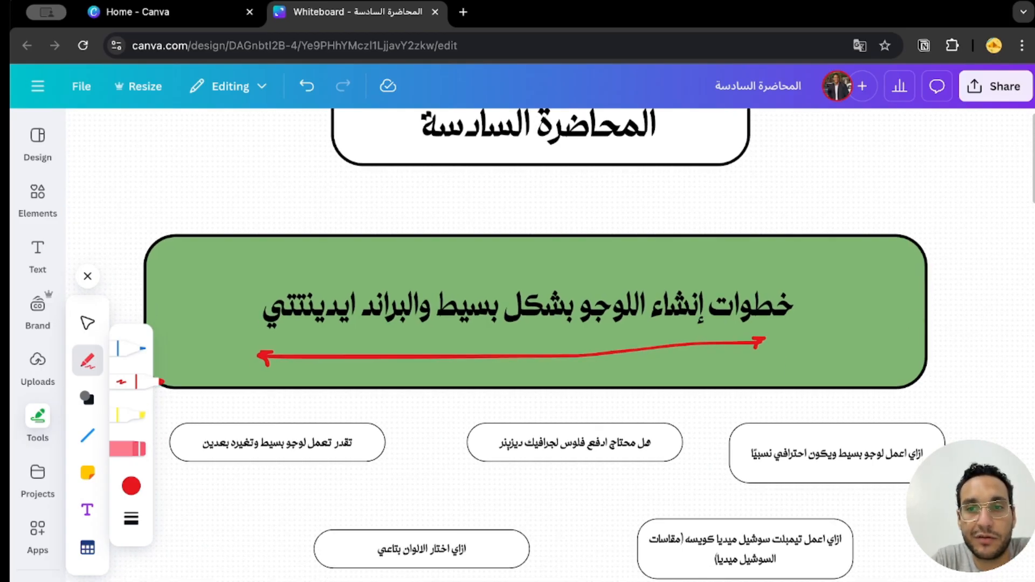
{"action": "scroll", "coordinate": [955, 323], "scroll_direction": "down", "scroll_amount": 1}
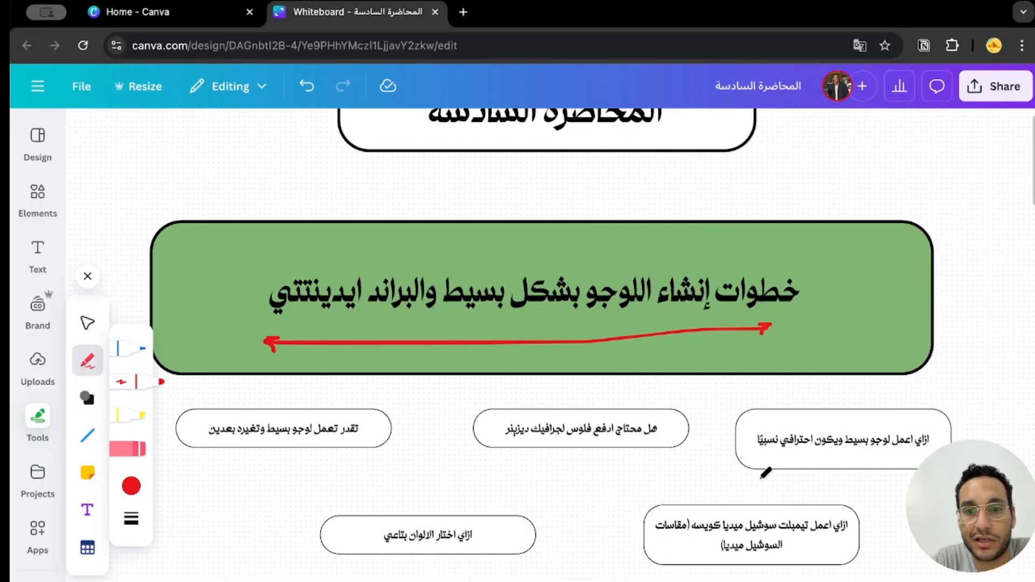
{"action": "left_click_drag", "start_coordinate": [765, 473], "coordinate": [919, 471]}
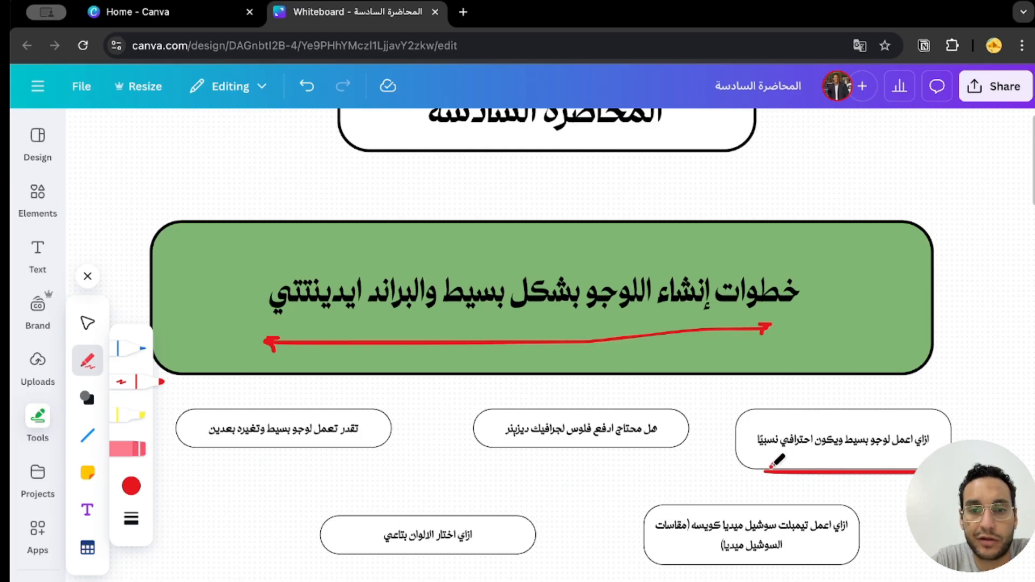
{"action": "left_click_drag", "start_coordinate": [770, 466], "coordinate": [776, 481]}
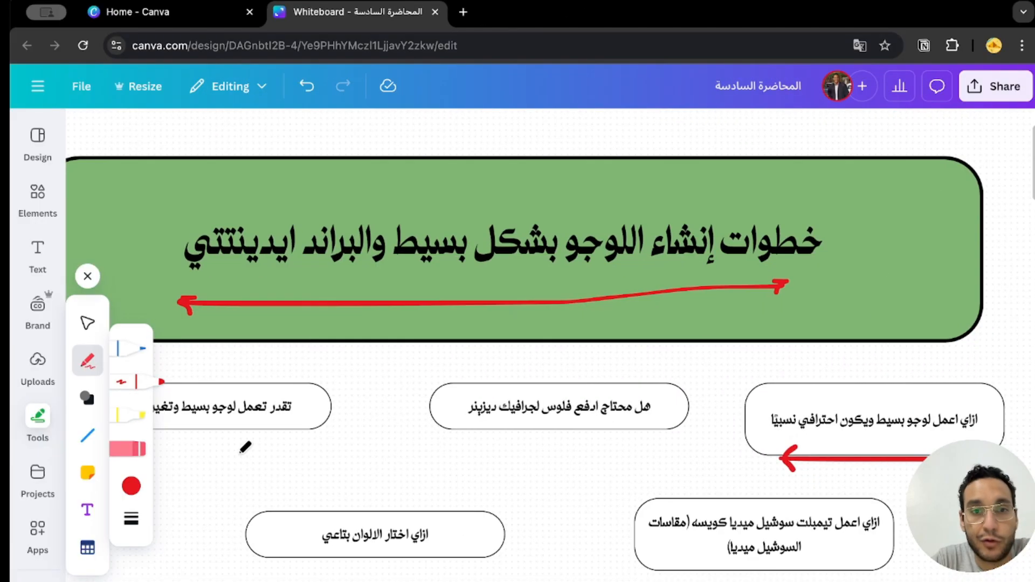
Draw a red right-pointing arrow and a few short strokes below the box "تقدر تعمل لوجو بسيط وتغيره بعدين".
{"action": "scroll", "coordinate": [245, 447], "scroll_direction": "left", "scroll_amount": 3}
{"action": "left_click_drag", "start_coordinate": [388, 444], "coordinate": [405, 451]}
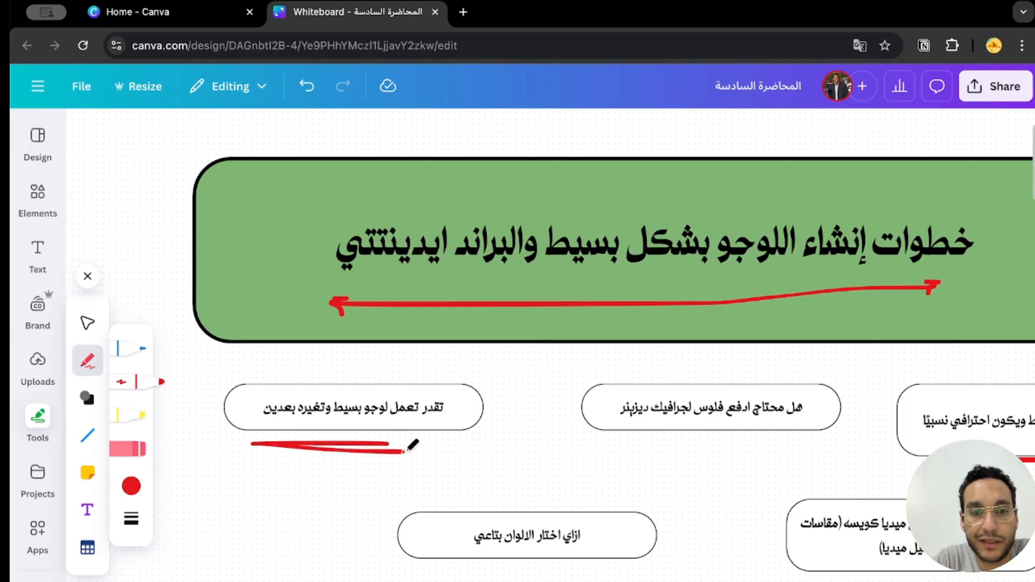
{"action": "left_click_drag", "start_coordinate": [386, 430], "coordinate": [413, 456]}
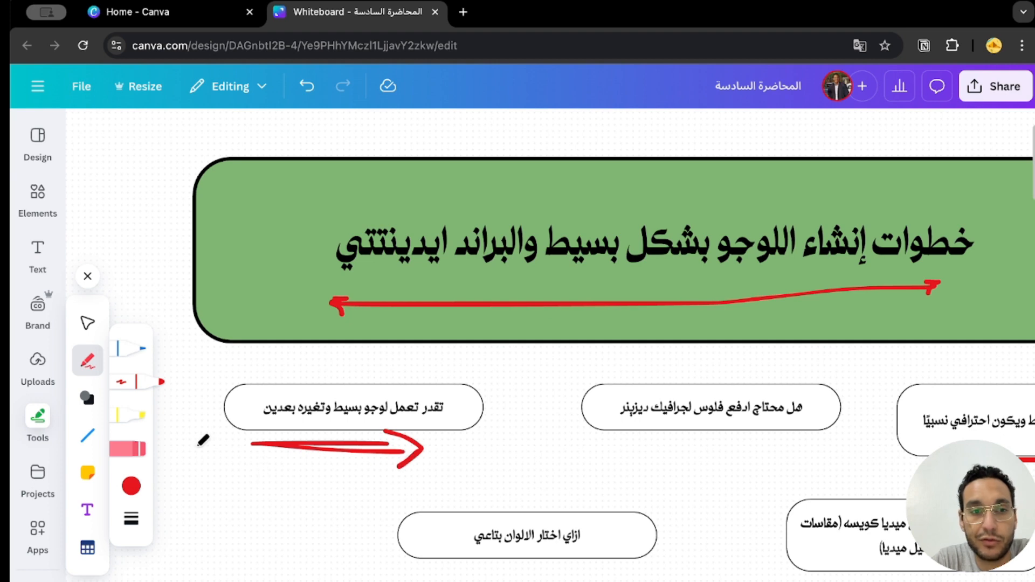
{"action": "mouse_move", "coordinate": [196, 432]}
{"action": "left_mouse_down"}
{"action": "mouse_move", "coordinate": [197, 476]}
{"action": "mouse_move", "coordinate": [242, 492]}
{"action": "mouse_move", "coordinate": [260, 468]}
{"action": "mouse_move", "coordinate": [281, 486]}
{"action": "left_mouse_up"}
{"action": "left_click", "coordinate": [196, 492]}
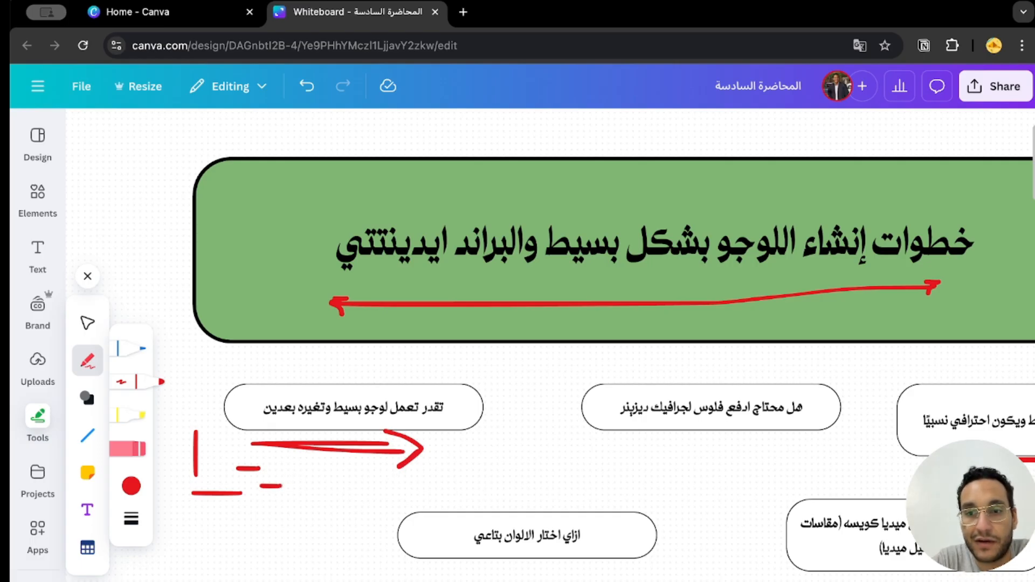
Underline the text "تقدر تعمل لوجو بسيط وتغيره بعدين" in red, circle its last two words, and draw arrows leading away from them.
{"action": "scroll", "coordinate": [522, 473], "scroll_direction": "right", "scroll_amount": 2}
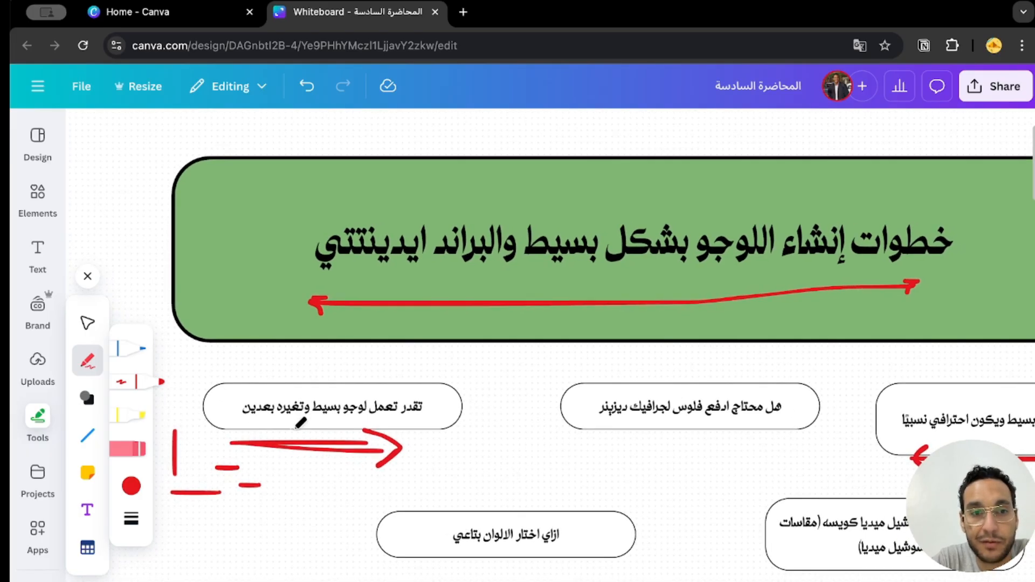
{"action": "left_click_drag", "start_coordinate": [294, 429], "coordinate": [246, 430]}
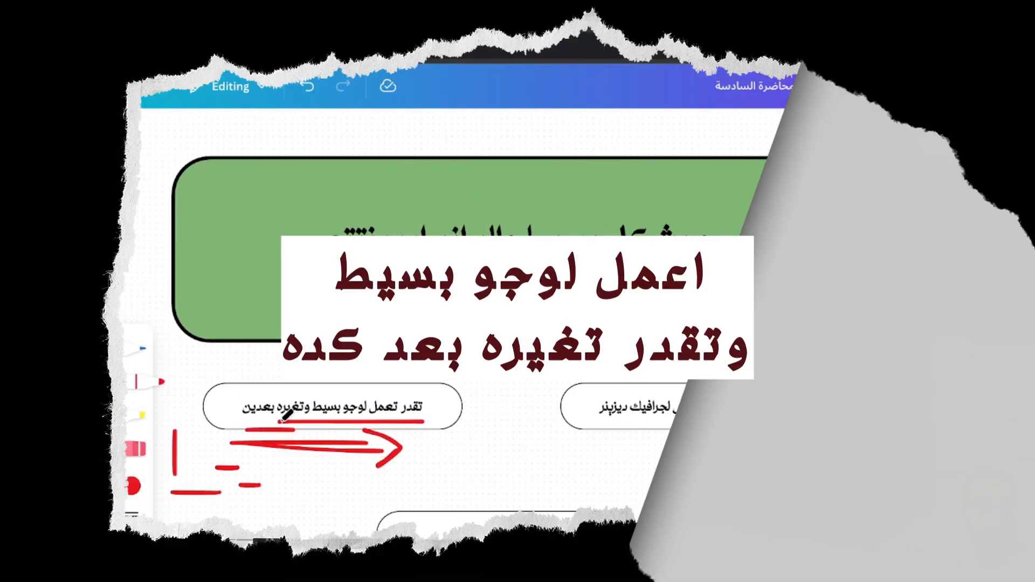
{"action": "mouse_move", "coordinate": [423, 421]}
{"action": "left_mouse_down"}
{"action": "mouse_move", "coordinate": [254, 430]}
{"action": "mouse_move", "coordinate": [229, 401]}
{"action": "mouse_move", "coordinate": [321, 384]}
{"action": "mouse_move", "coordinate": [318, 424]}
{"action": "left_mouse_up"}
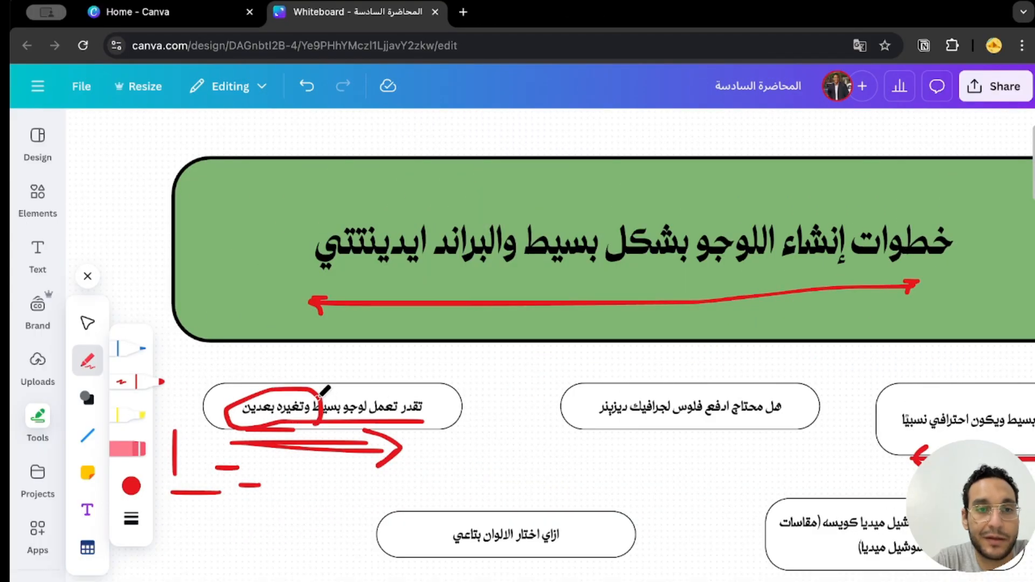
{"action": "mouse_move", "coordinate": [211, 433]}
{"action": "left_mouse_down"}
{"action": "mouse_move", "coordinate": [200, 442]}
{"action": "mouse_move", "coordinate": [217, 445]}
{"action": "left_mouse_up"}
{"action": "scroll", "coordinate": [263, 407], "scroll_direction": "left", "scroll_amount": 1}
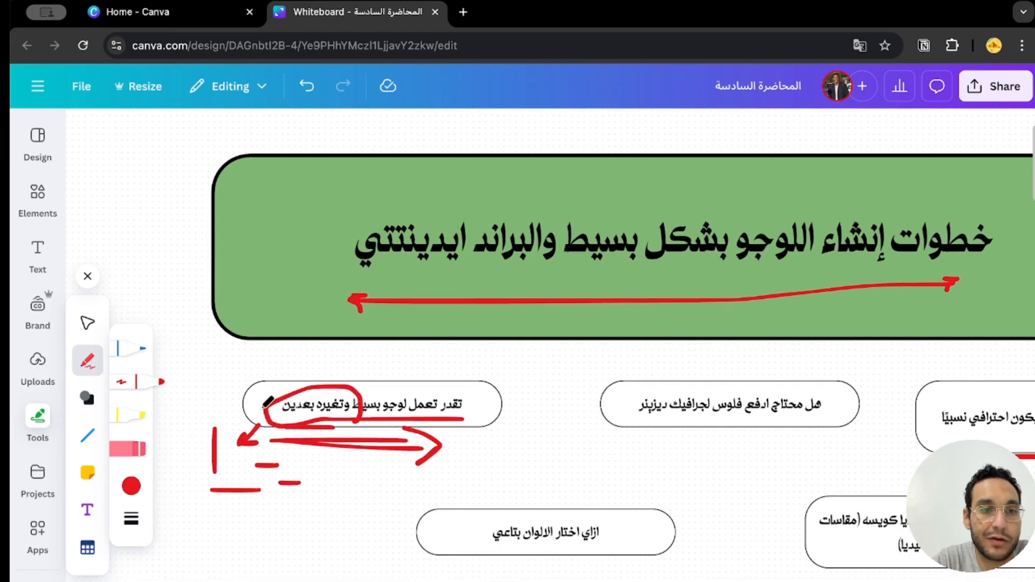
{"action": "mouse_move", "coordinate": [264, 403]}
{"action": "left_mouse_down"}
{"action": "mouse_move", "coordinate": [172, 401]}
{"action": "mouse_move", "coordinate": [176, 412]}
{"action": "left_mouse_up"}
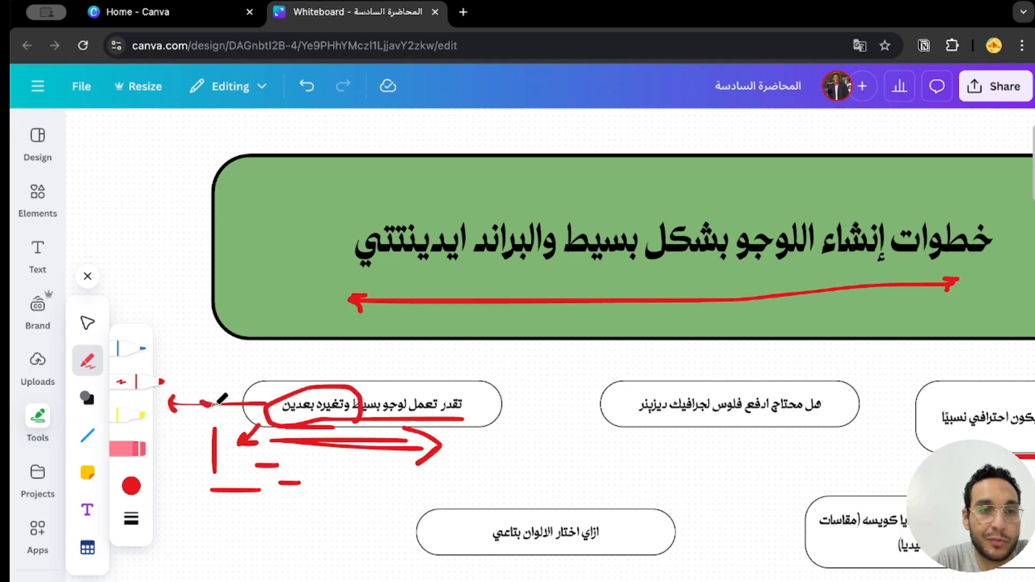
Place a yellow sticky note below the box "هل محتاج ادفع فلوس لجرافيك ديزينر".
{"action": "scroll", "coordinate": [302, 410], "scroll_direction": "right", "scroll_amount": 2}
{"action": "scroll", "coordinate": [307, 415], "scroll_direction": "right", "scroll_amount": 1}
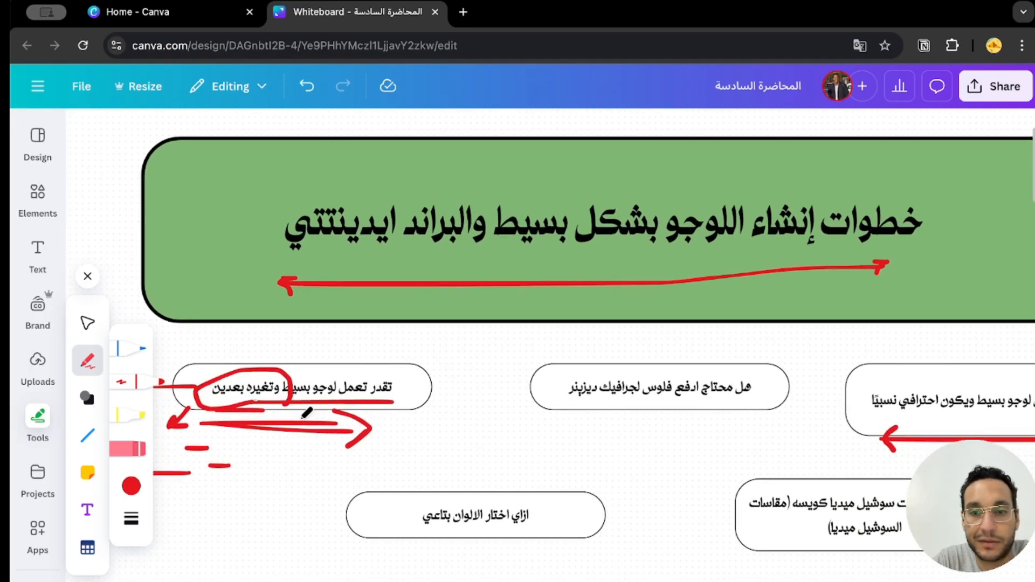
{"action": "scroll", "coordinate": [726, 447], "scroll_direction": "right", "scroll_amount": 2}
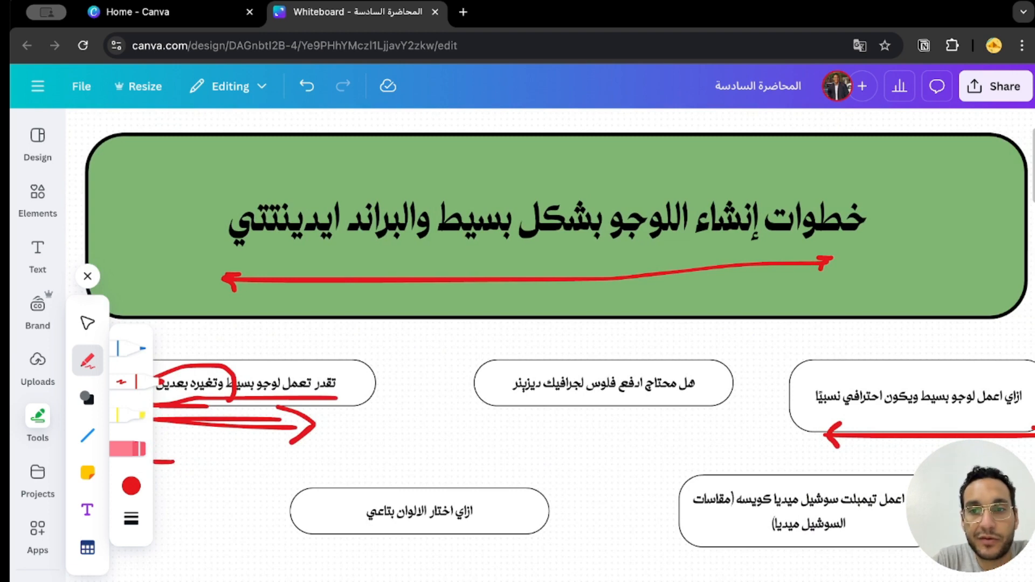
{"action": "scroll", "coordinate": [550, 339], "scroll_direction": "right", "scroll_amount": 2}
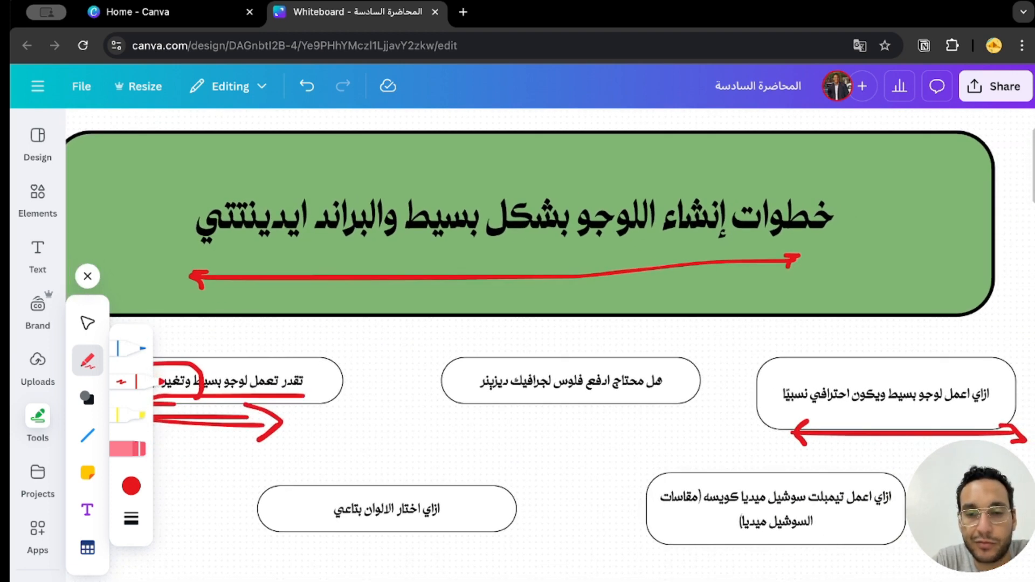
{"action": "scroll", "coordinate": [547, 335], "scroll_direction": "down", "scroll_amount": 1}
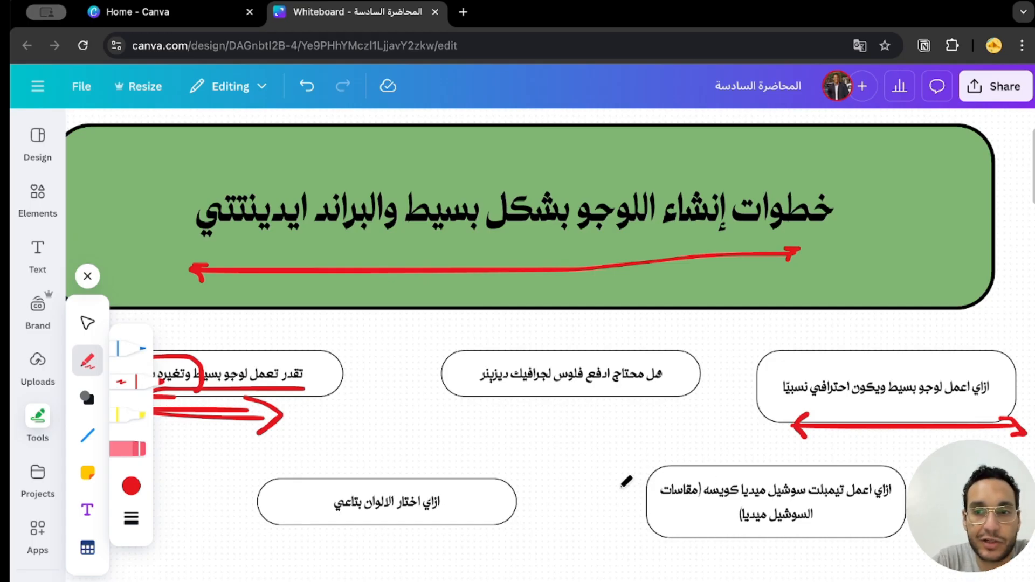
{"action": "scroll", "coordinate": [879, 542], "scroll_direction": "down", "scroll_amount": 1}
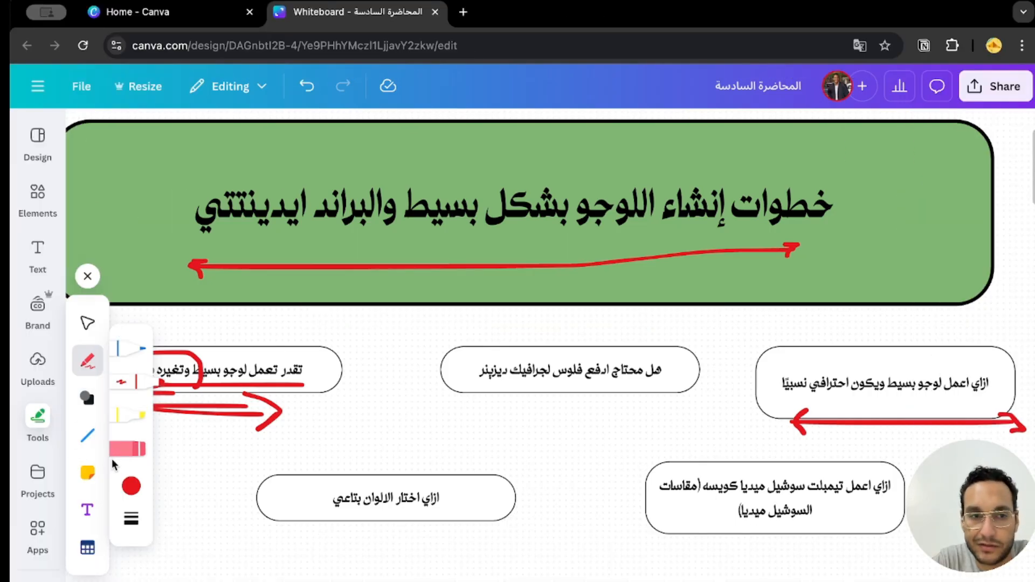
{"action": "left_click", "coordinate": [90, 476]}
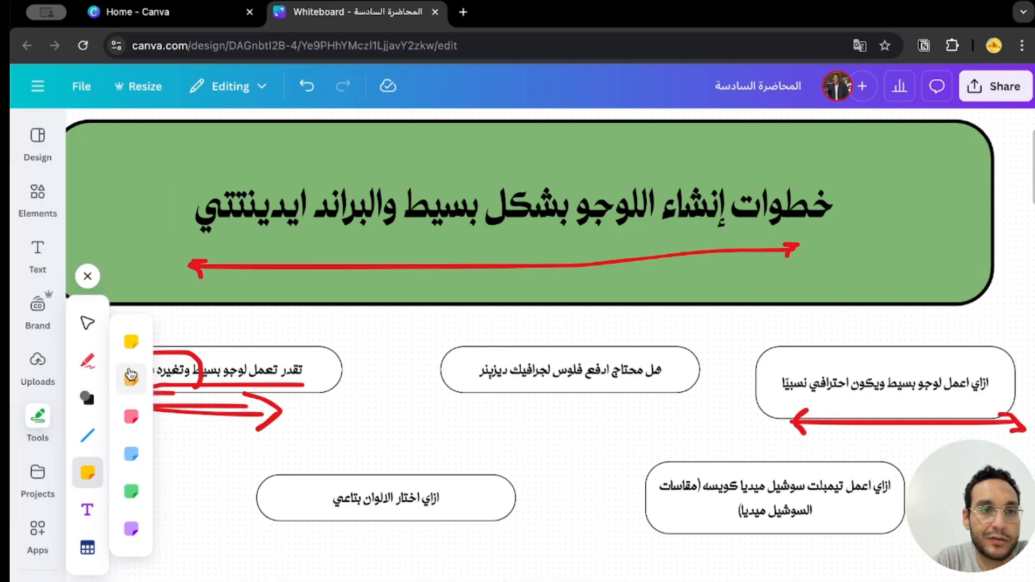
{"action": "left_click", "coordinate": [131, 345]}
{"action": "left_click_drag", "start_coordinate": [597, 481], "coordinate": [797, 579]}
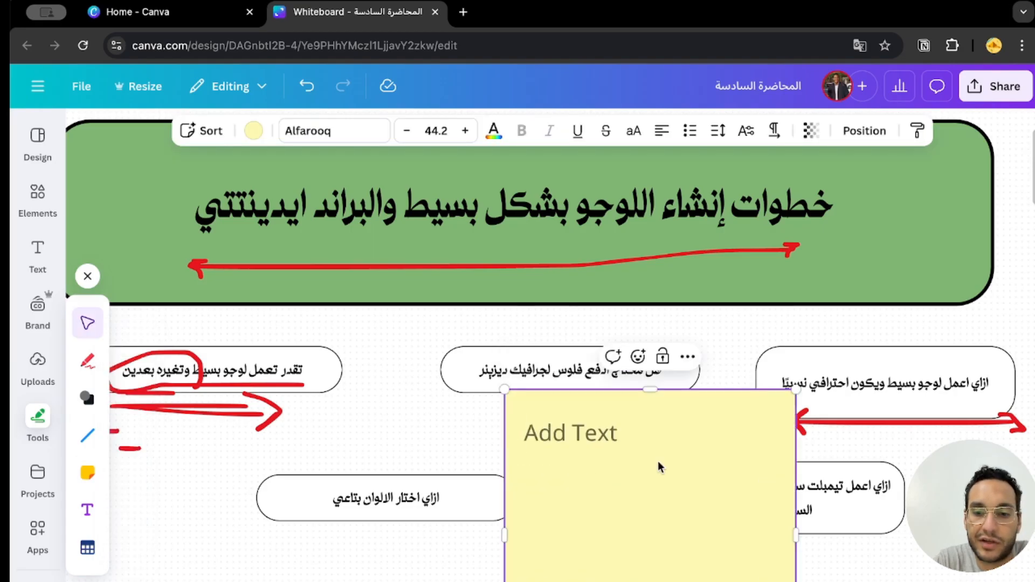
Write "ابره", "عربيه" and "كاوتش" on three separate lines of the sticky note.
{"action": "type", "text": "ابره"}
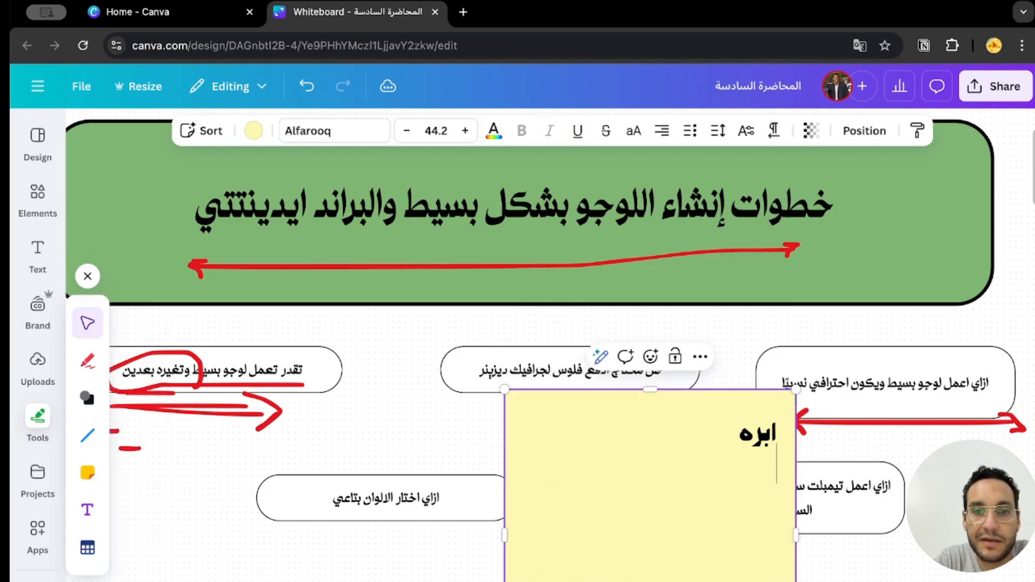
{"action": "key", "text": "Return"}
{"action": "type", "text": "عربيه"}
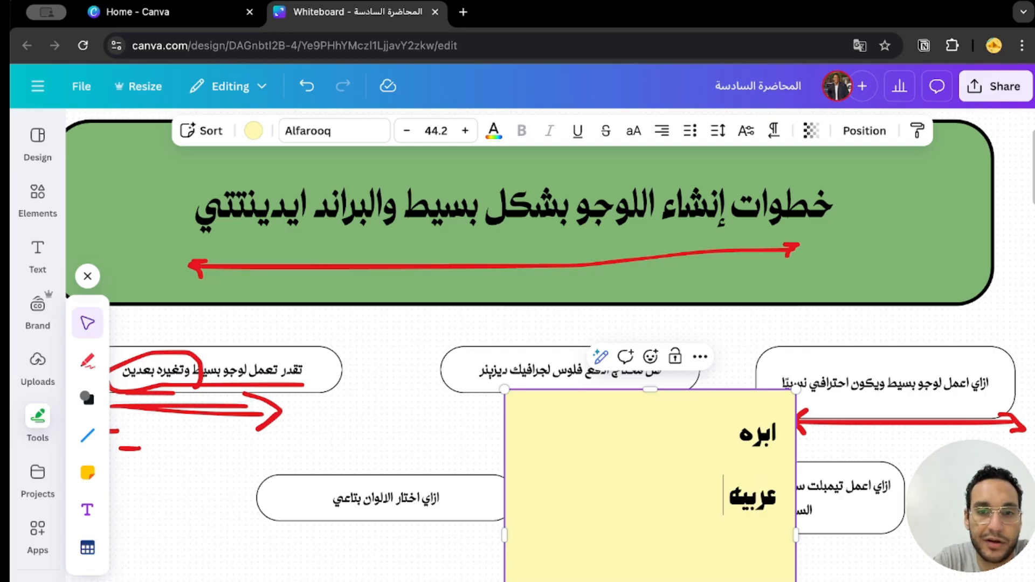
{"action": "key", "text": "Return"}
{"action": "type", "text": "كاوتش"}
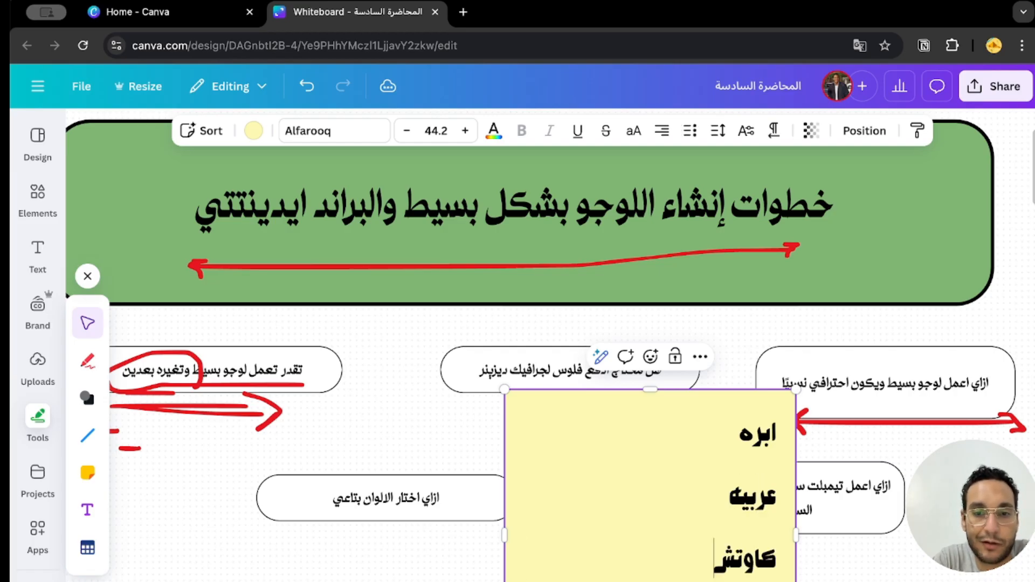
Move the sticky note up and widen it, and add a period after "كاوتش" followed by an empty line.
{"action": "left_click_drag", "start_coordinate": [675, 443], "coordinate": [615, 280]}
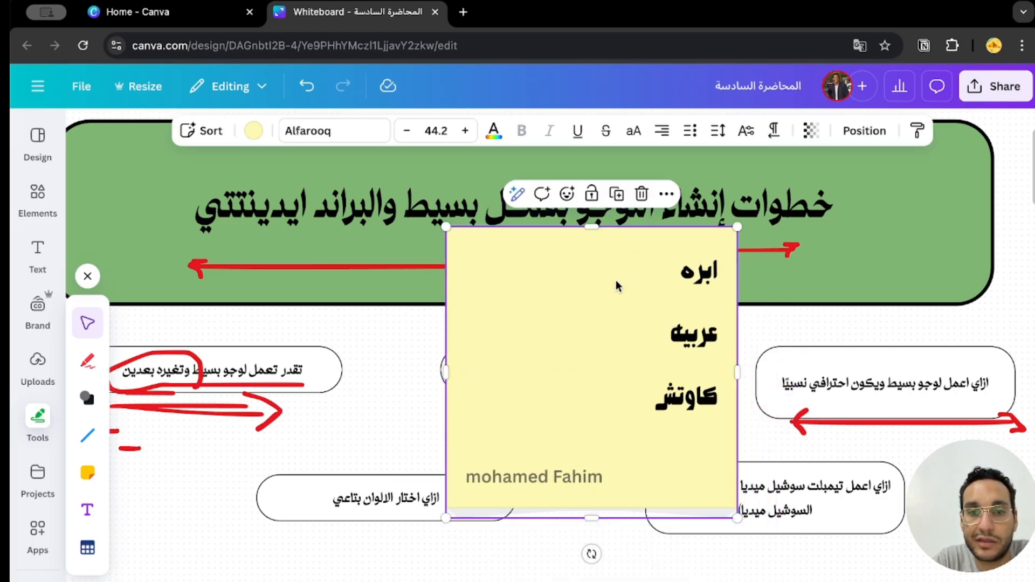
{"action": "left_click_drag", "start_coordinate": [736, 517], "coordinate": [875, 340]}
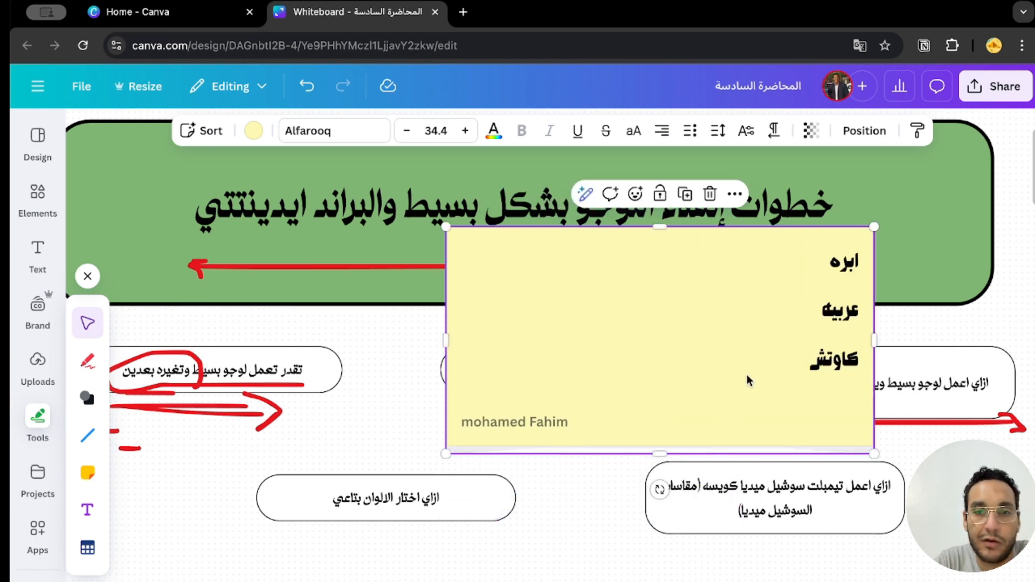
{"action": "left_click", "coordinate": [797, 380]}
{"action": "key", "text": "Return"}
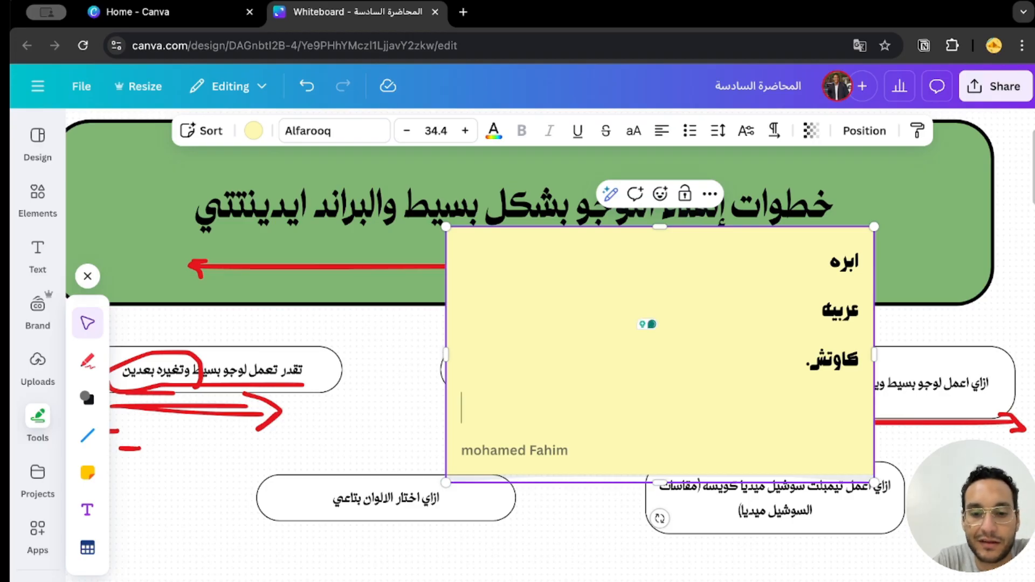
{"action": "type", "text": "ل"}
{"action": "key", "text": "BackSpace"}
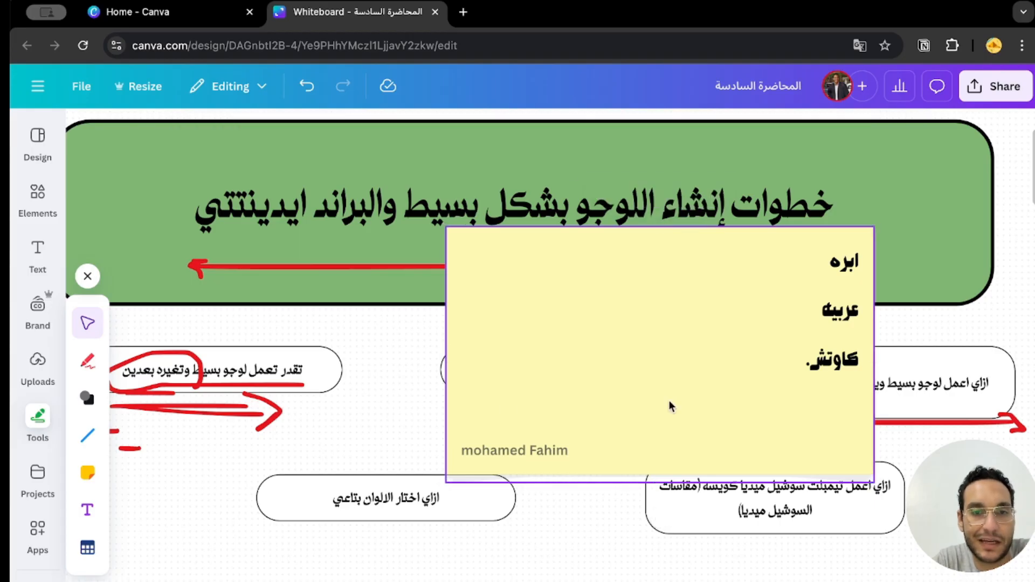
Move the sticky note slightly up and to the left over the green title banner.
{"action": "left_click_drag", "start_coordinate": [670, 420], "coordinate": [651, 363]}
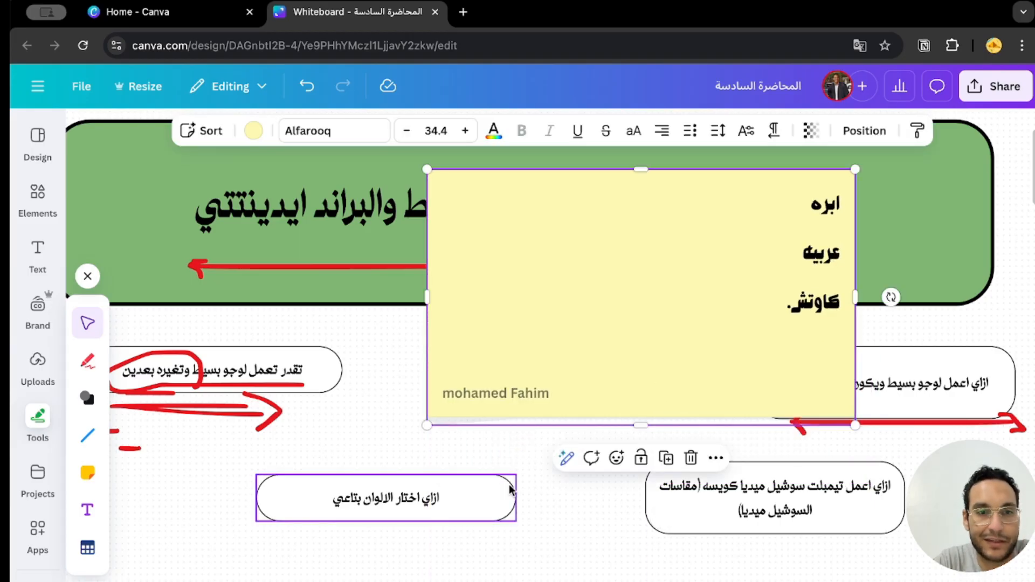
{"action": "left_click", "coordinate": [774, 341]}
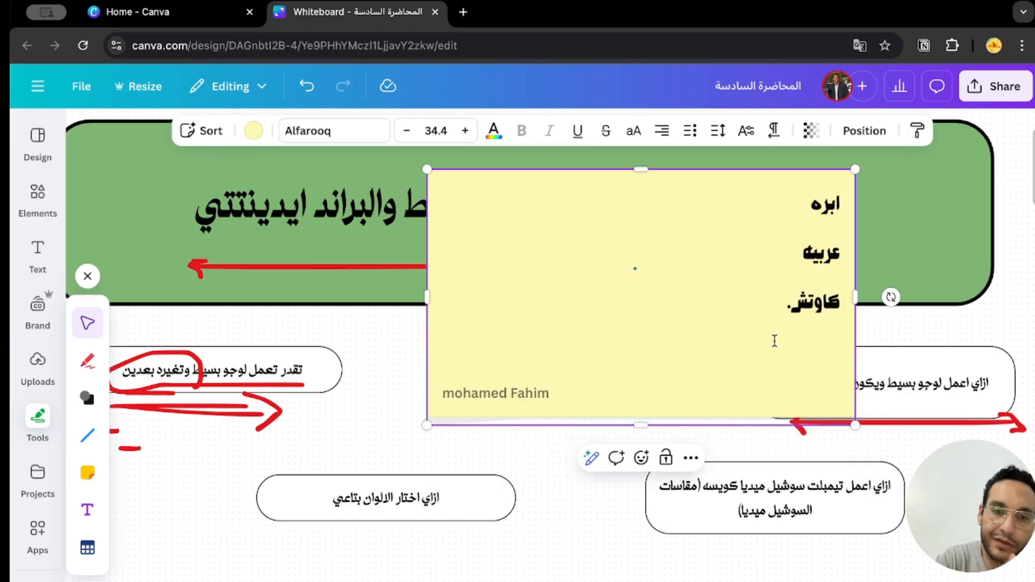
{"action": "key", "text": "Escape"}
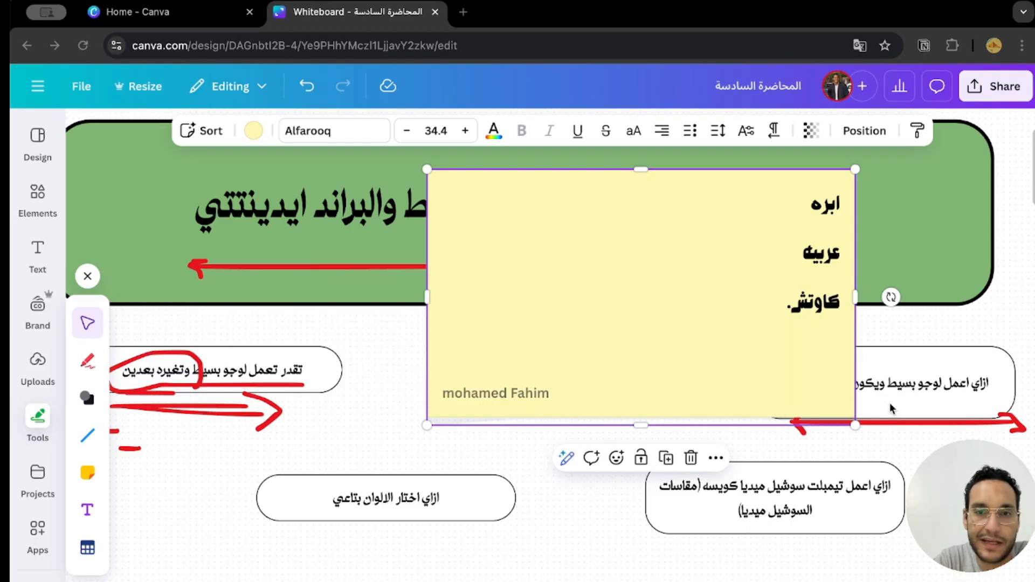
Add the lines "لو معاك بادجت ادفع.", "مفيش معاك لا وفر الفلوس لإعلانات" and "او وفرها بتاعت الريل -" below "كاوتش." on the sticky note.
{"action": "double_click", "coordinate": [808, 334]}
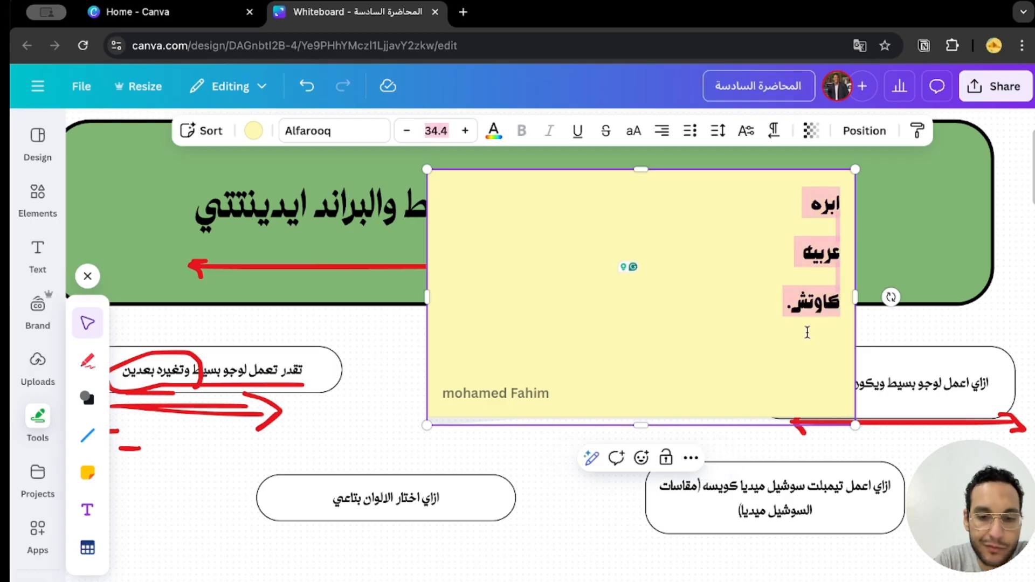
{"action": "left_click", "coordinate": [807, 332]}
{"action": "key", "text": "Return"}
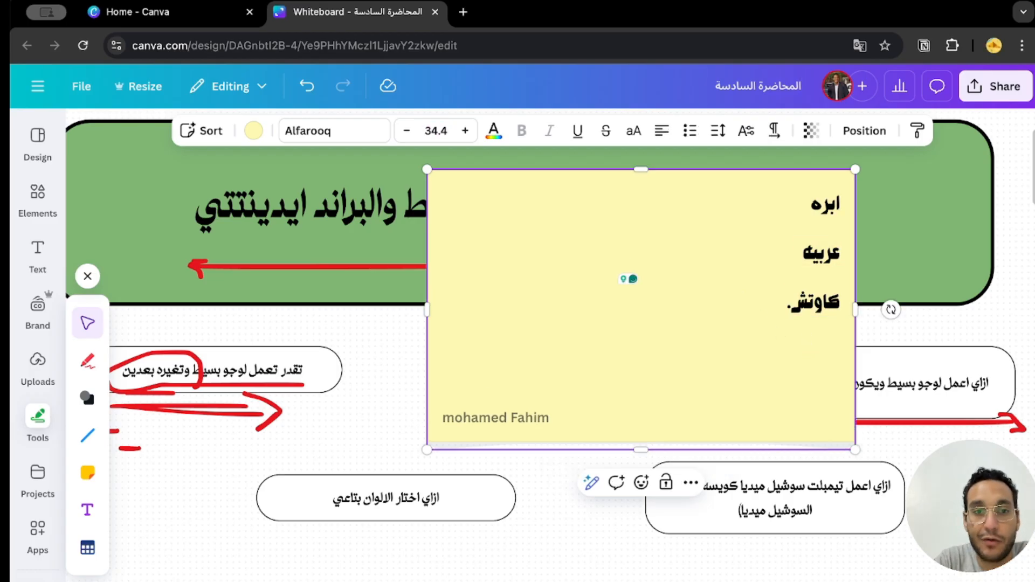
{"action": "type", "text": "لو معاك بادجت اد"}
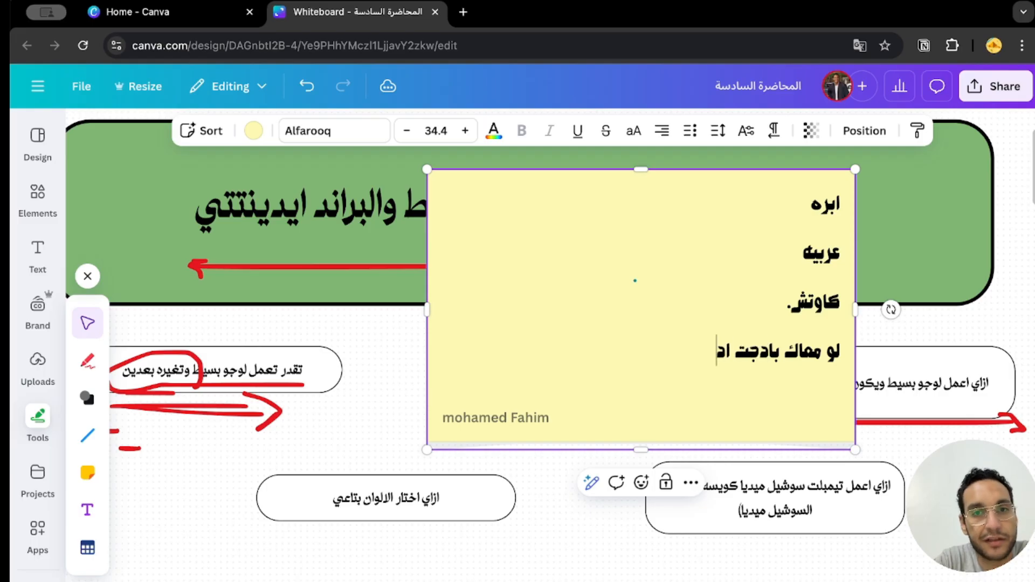
{"action": "type", "text": "فع. مفيش معاك لا و"}
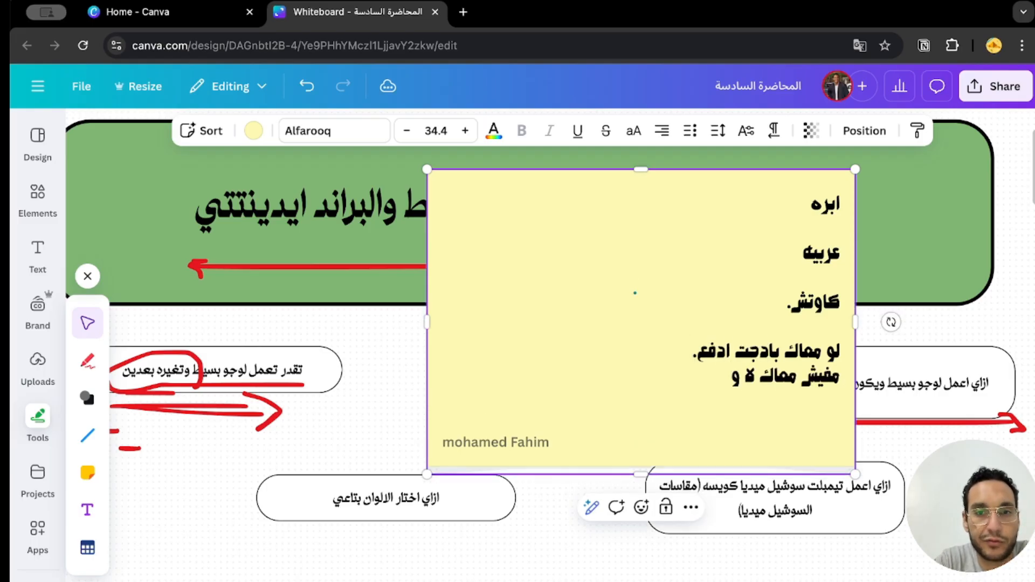
{"action": "type", "text": "فر الفلوس لإعلانات"}
{"action": "key", "text": "Return"}
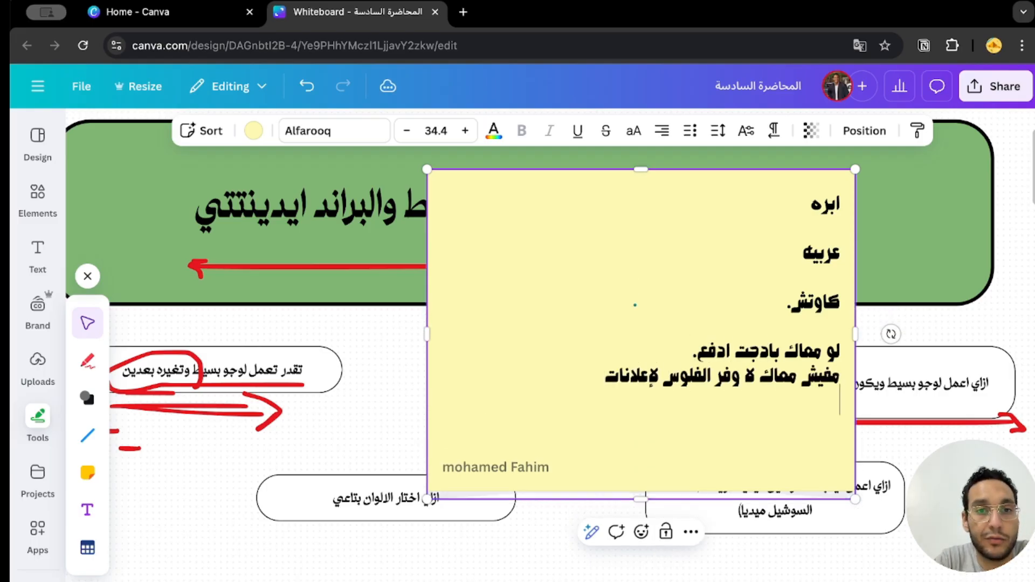
{"action": "type", "text": "او وفرها بتاعت الريل -"}
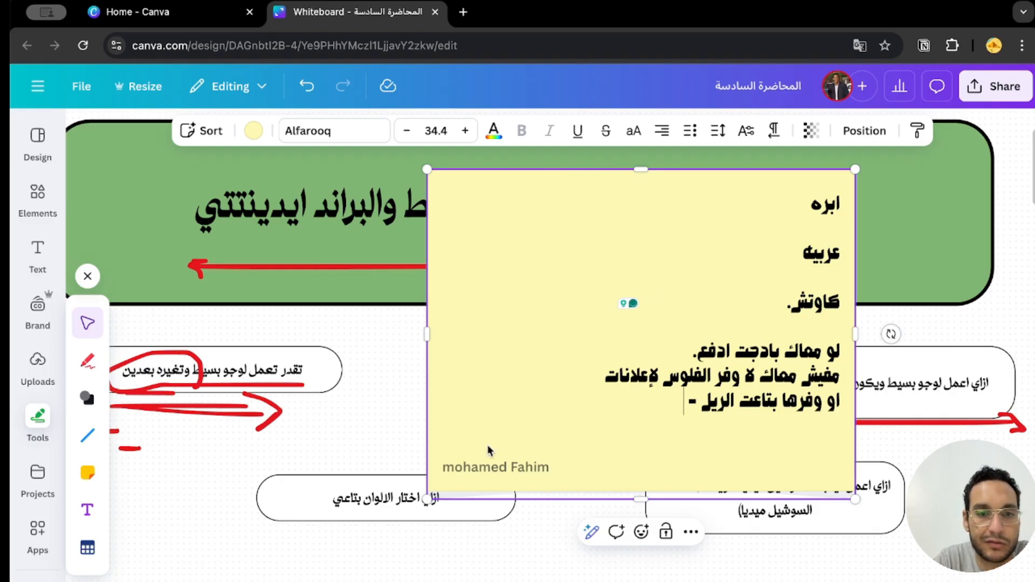
Shrink the sticky note slightly and move it to the left.
{"action": "left_click_drag", "start_coordinate": [427, 499], "coordinate": [445, 483]}
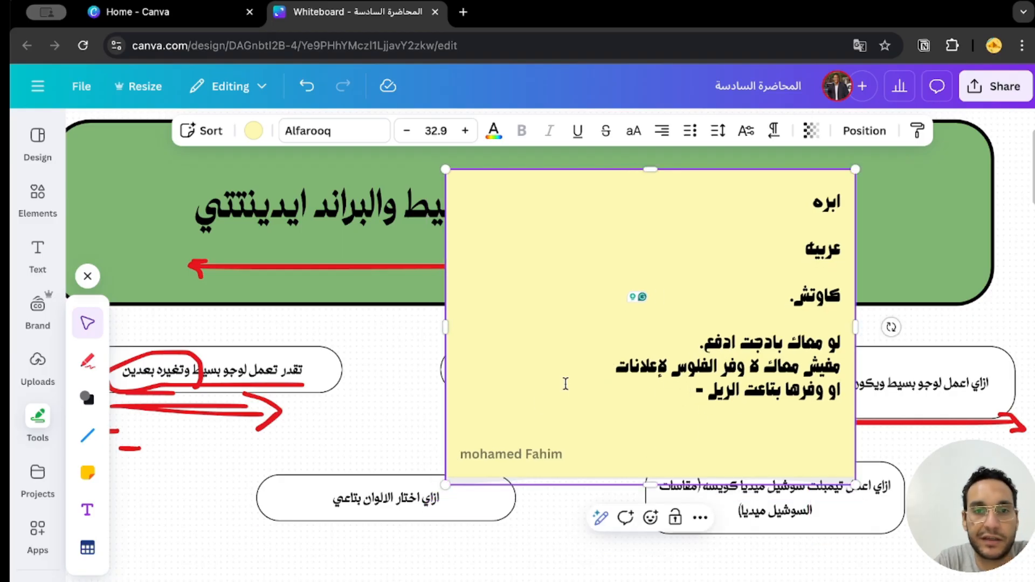
{"action": "left_click_drag", "start_coordinate": [565, 384], "coordinate": [451, 366]}
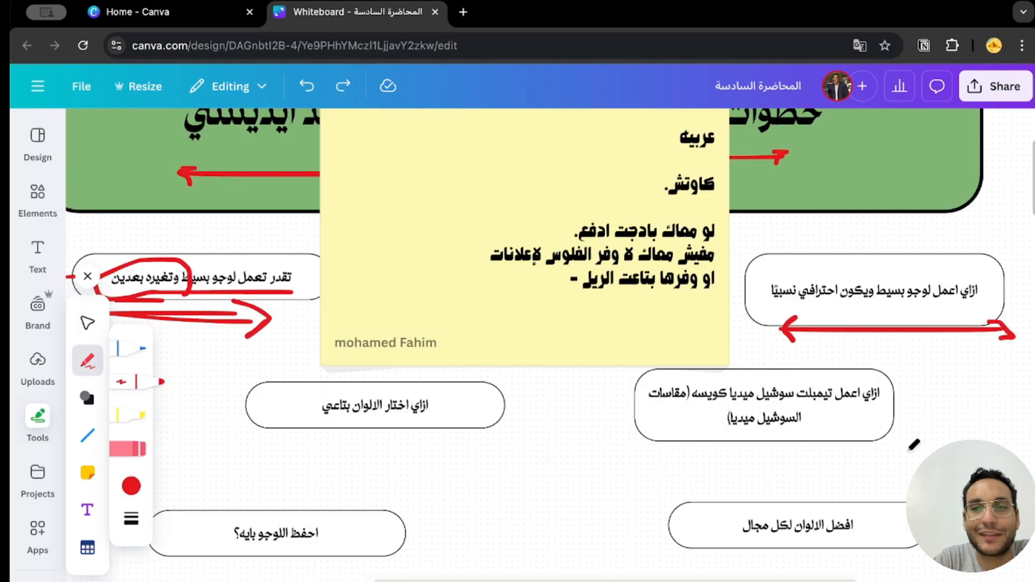
Draw a short red double-headed arrow at the right end of the box "ازاي اختار الالوان بتاعي".
{"action": "scroll", "coordinate": [909, 450], "scroll_direction": "down", "scroll_amount": 1}
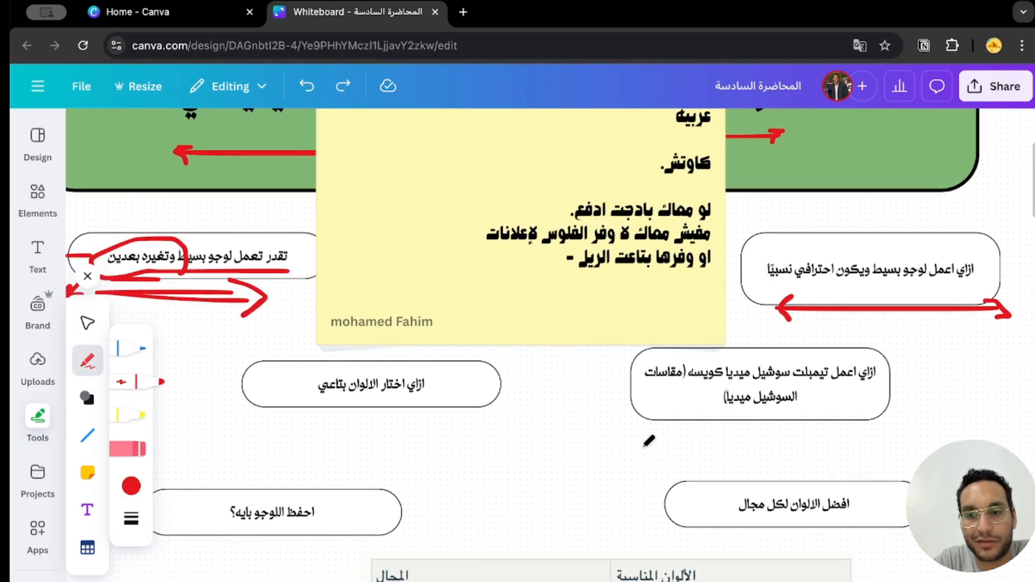
{"action": "scroll", "coordinate": [648, 440], "scroll_direction": "down", "scroll_amount": 1}
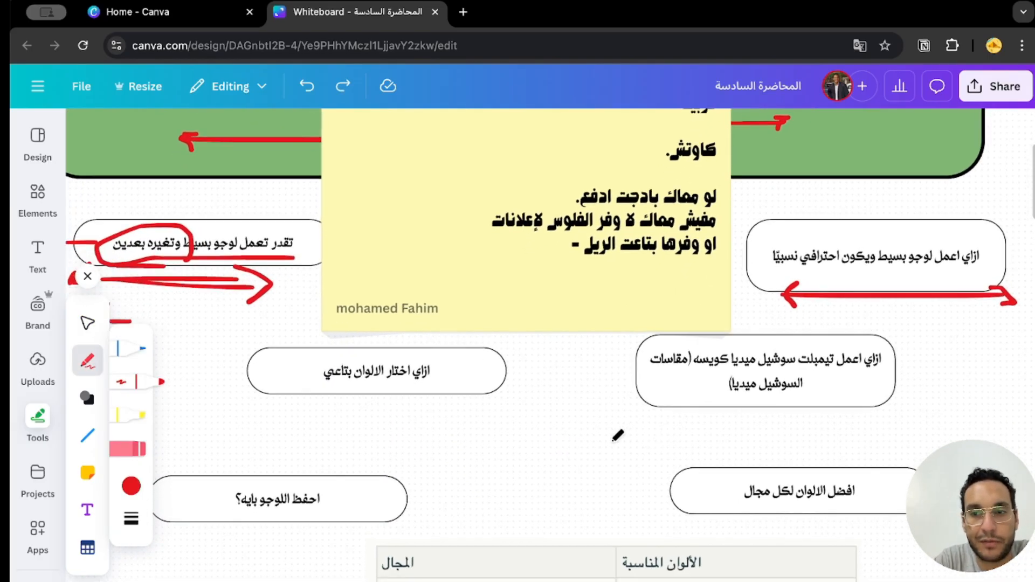
{"action": "scroll", "coordinate": [617, 436], "scroll_direction": "down", "scroll_amount": 1}
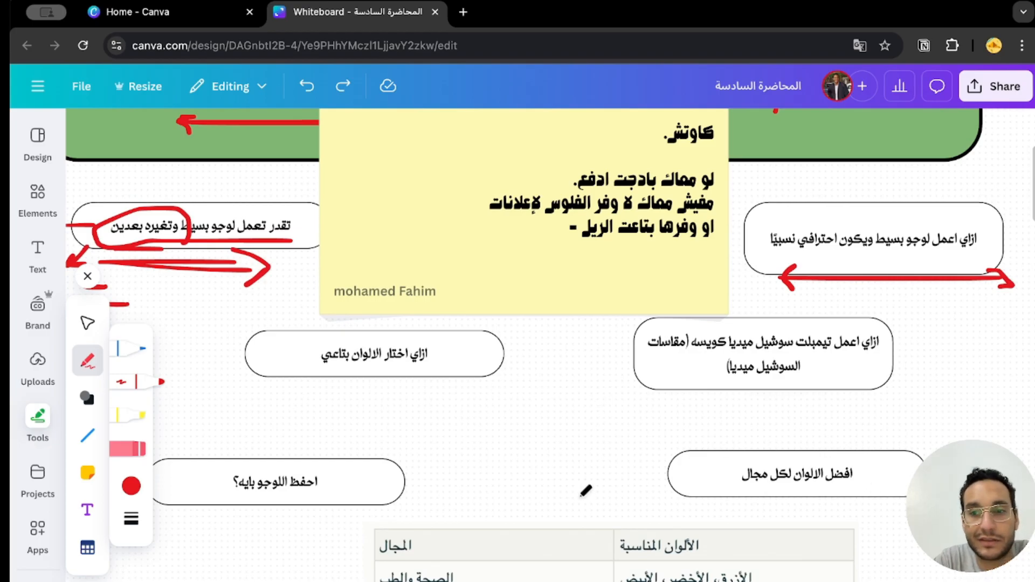
{"action": "scroll", "coordinate": [585, 491], "scroll_direction": "down", "scroll_amount": 1}
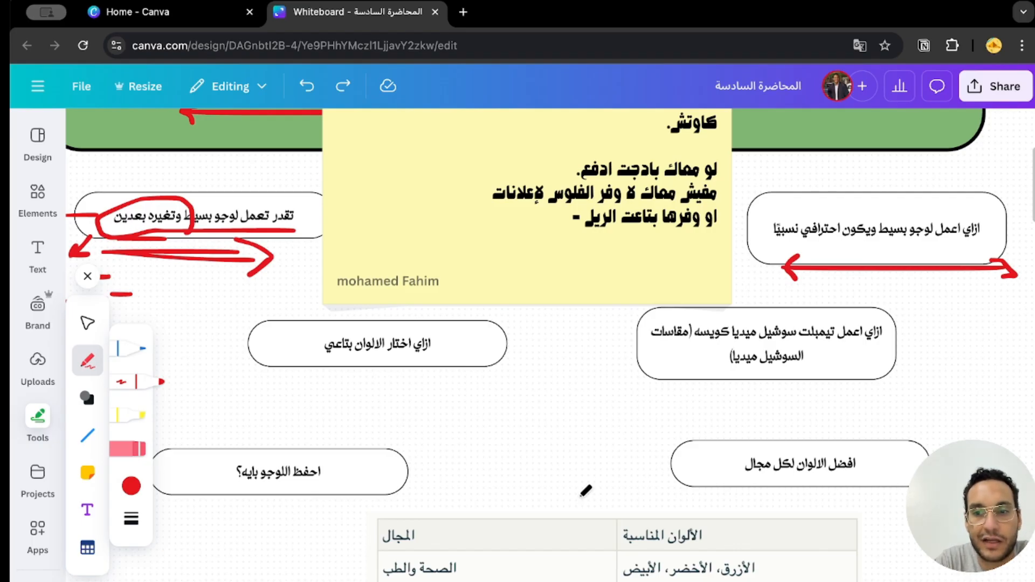
{"action": "scroll", "coordinate": [585, 491], "scroll_direction": "down", "scroll_amount": 1}
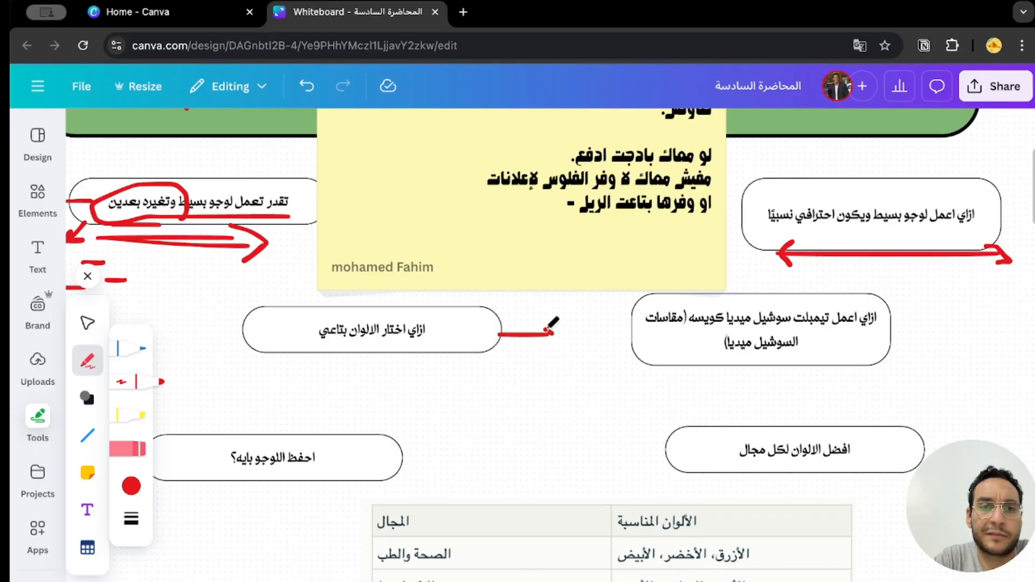
{"action": "mouse_move", "coordinate": [546, 327]}
{"action": "left_mouse_down"}
{"action": "mouse_move", "coordinate": [544, 344]}
{"action": "mouse_move", "coordinate": [519, 340]}
{"action": "left_mouse_up"}
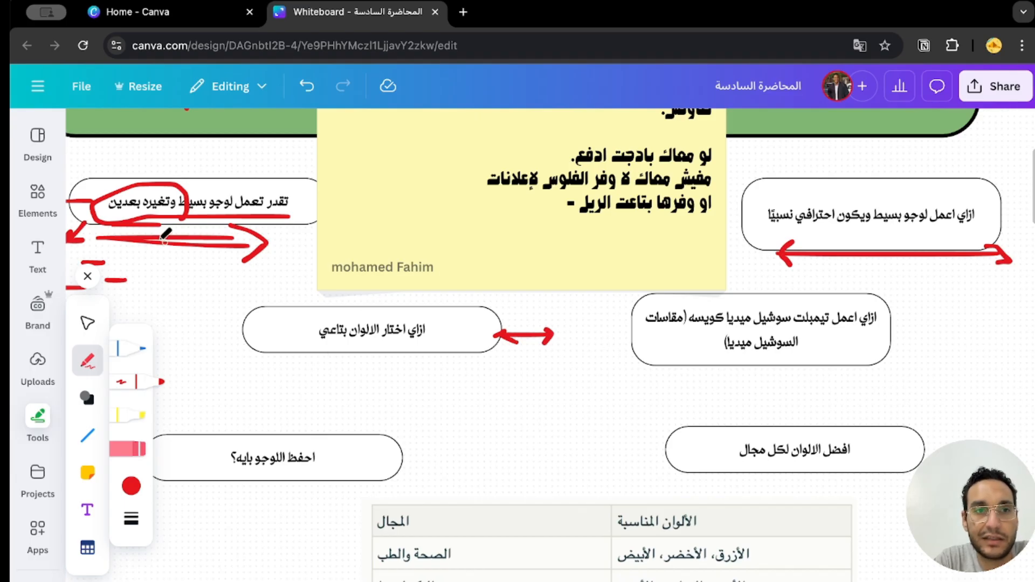
Draw a horizontal red line beneath the box "ازاي اعمل تيمبلت سوشيل ميديا كويسه (مقاسات السوشيل ميديا)".
{"action": "scroll", "coordinate": [190, 238], "scroll_direction": "left", "scroll_amount": 1}
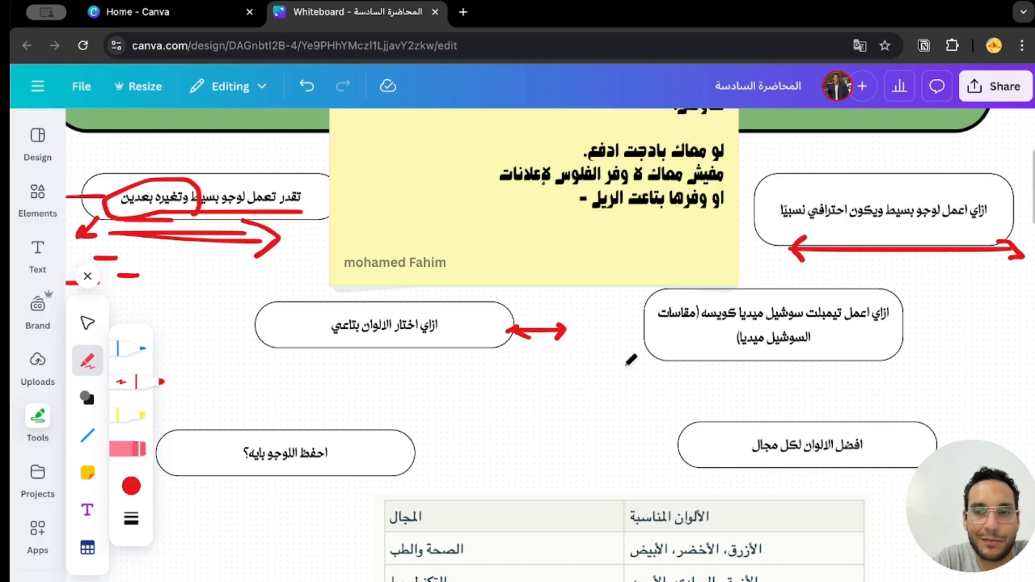
{"action": "scroll", "coordinate": [631, 359], "scroll_direction": "down", "scroll_amount": 1}
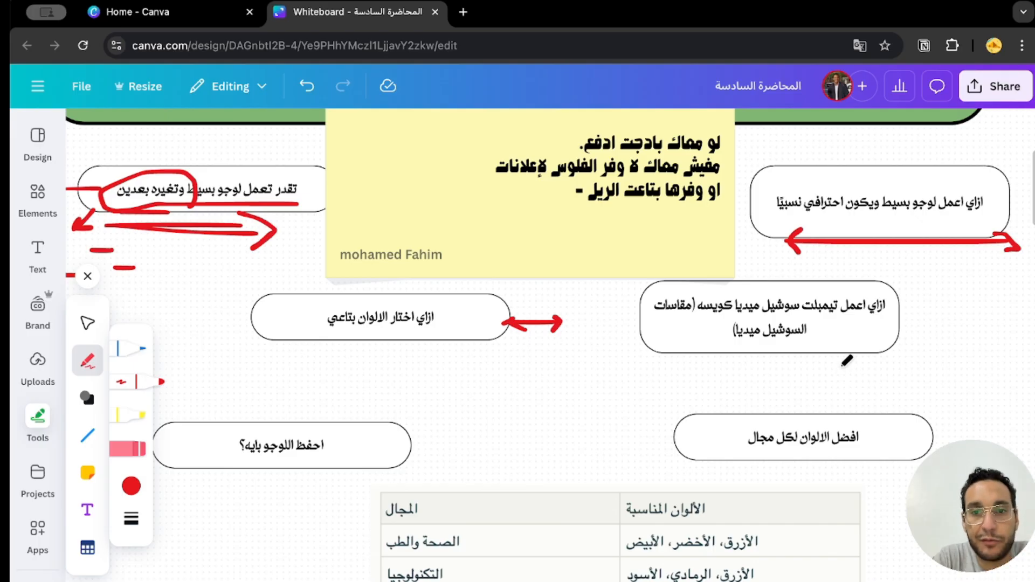
{"action": "left_click_drag", "start_coordinate": [840, 367], "coordinate": [601, 367]}
Place a second yellow sticky note to the right of the first, partly over the boxes about making a simple logo and social media templates.
{"action": "scroll", "coordinate": [868, 379], "scroll_direction": "down", "scroll_amount": 1}
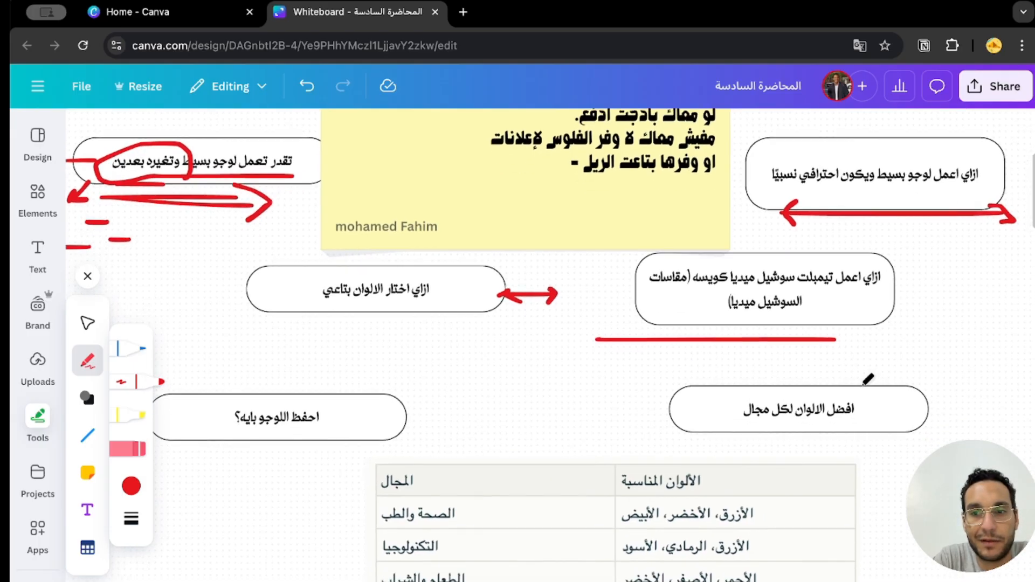
{"action": "left_click", "coordinate": [88, 473]}
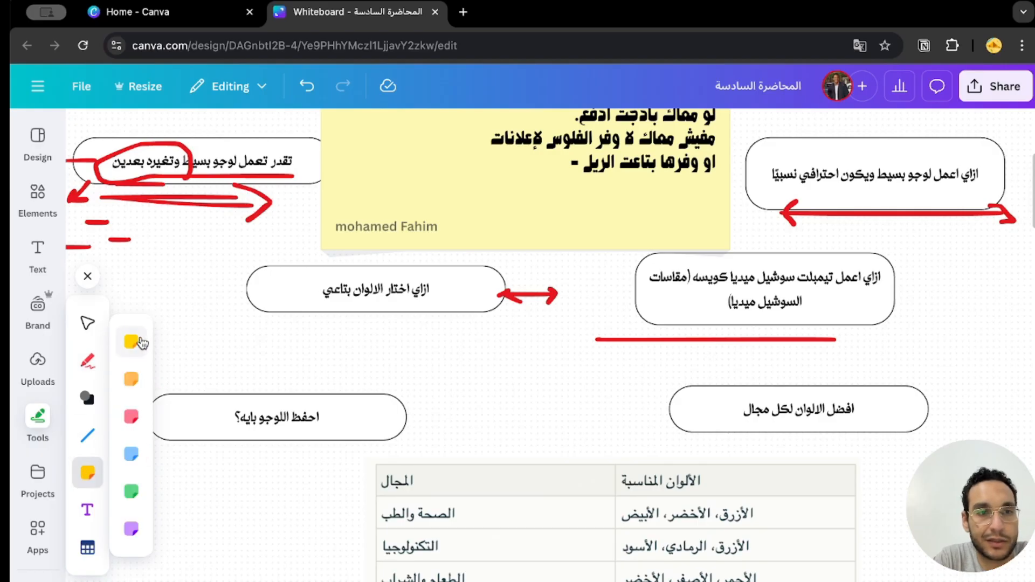
{"action": "left_click_drag", "start_coordinate": [570, 466], "coordinate": [788, 192]}
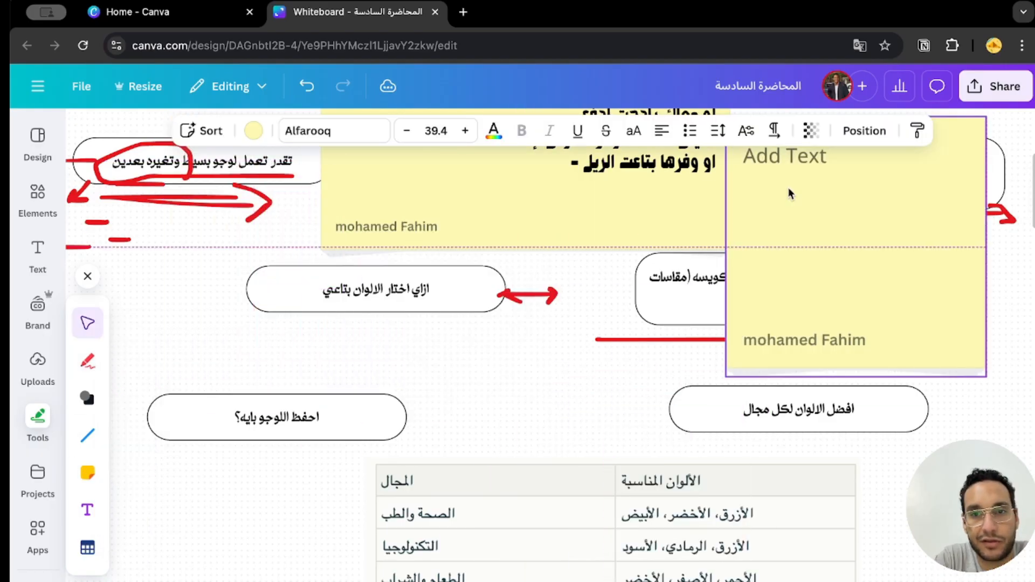
{"action": "scroll", "coordinate": [701, 269], "scroll_direction": "up", "scroll_amount": 2}
{"action": "scroll", "coordinate": [701, 269], "scroll_direction": "right", "scroll_amount": 2}
{"action": "left_click_drag", "start_coordinate": [743, 322], "coordinate": [855, 322]}
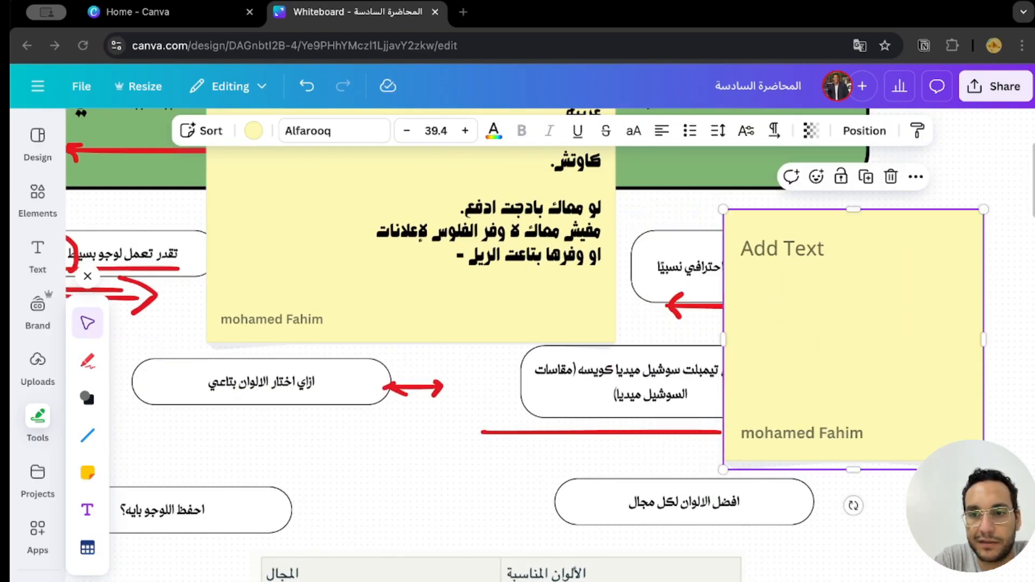
Paste the Facebook sizes 180×180 and 820×312 and Instagram sizes 320×320 and 1080×1080 into the new sticky note, and move it up and right.
{"action": "left_click", "coordinate": [845, 324]}
{"action": "type", "text": "· فيسبوك: صورة البروفايل 180×180، صورة الغلاف 820×312 · إنستجرام: صورة البروفايل 320×320، صورة البوست 1080×1080"}
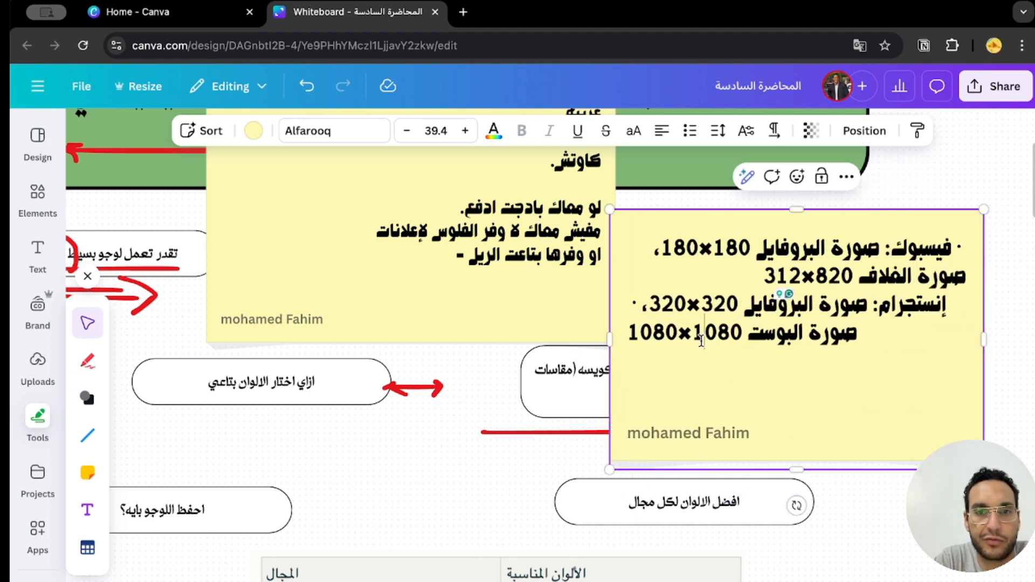
{"action": "left_click", "coordinate": [792, 338]}
{"action": "left_click_drag", "start_coordinate": [726, 370], "coordinate": [749, 298]}
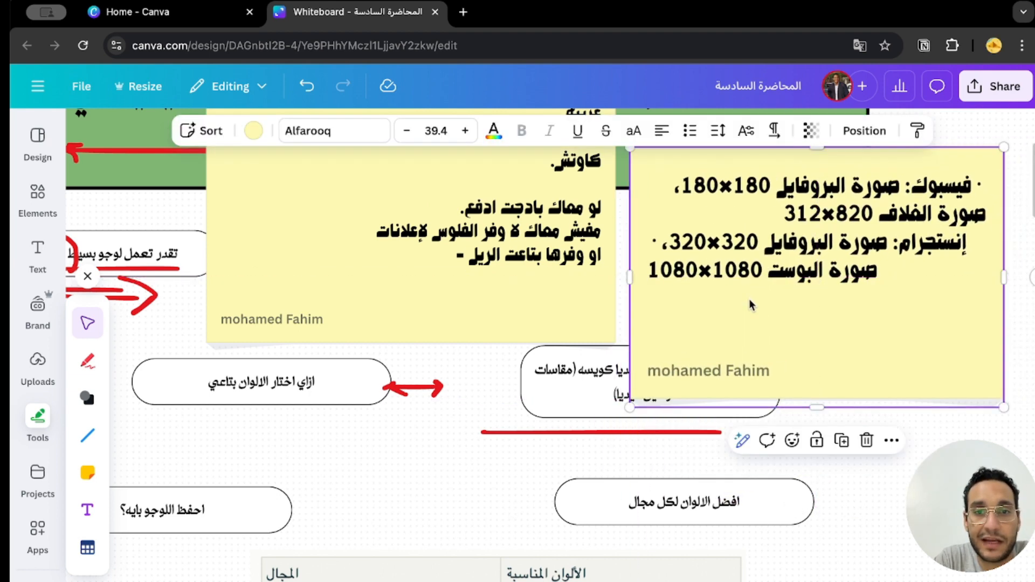
{"action": "left_click", "coordinate": [567, 435]}
Add empty lines below the Instagram post size on the second sticky note.
{"action": "scroll", "coordinate": [567, 434], "scroll_direction": "down", "scroll_amount": 1}
{"action": "left_click", "coordinate": [503, 458]}
{"action": "scroll", "coordinate": [503, 458], "scroll_direction": "down", "scroll_amount": 1}
{"action": "scroll", "coordinate": [503, 458], "scroll_direction": "left", "scroll_amount": 1}
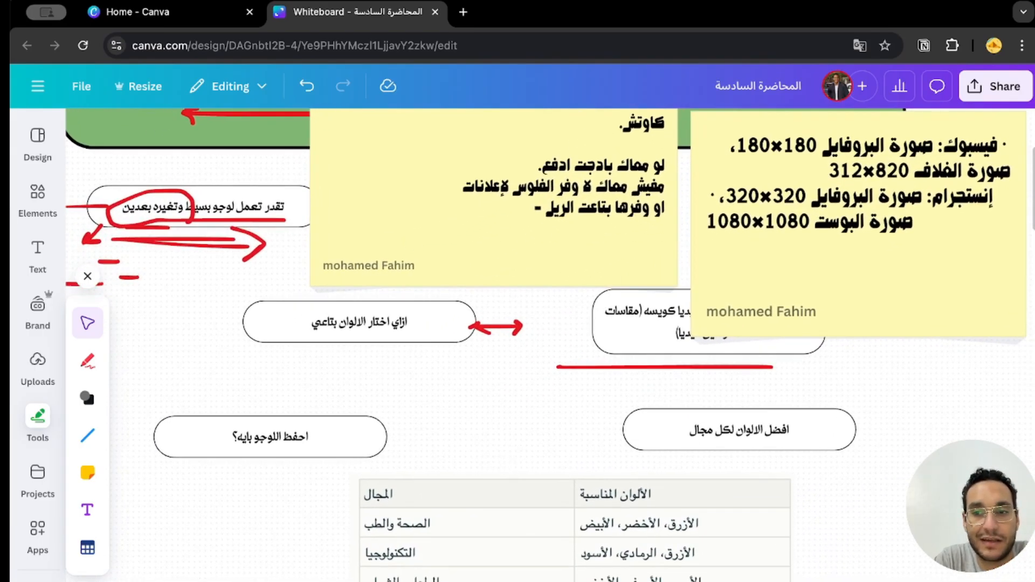
{"action": "left_click", "coordinate": [972, 244]}
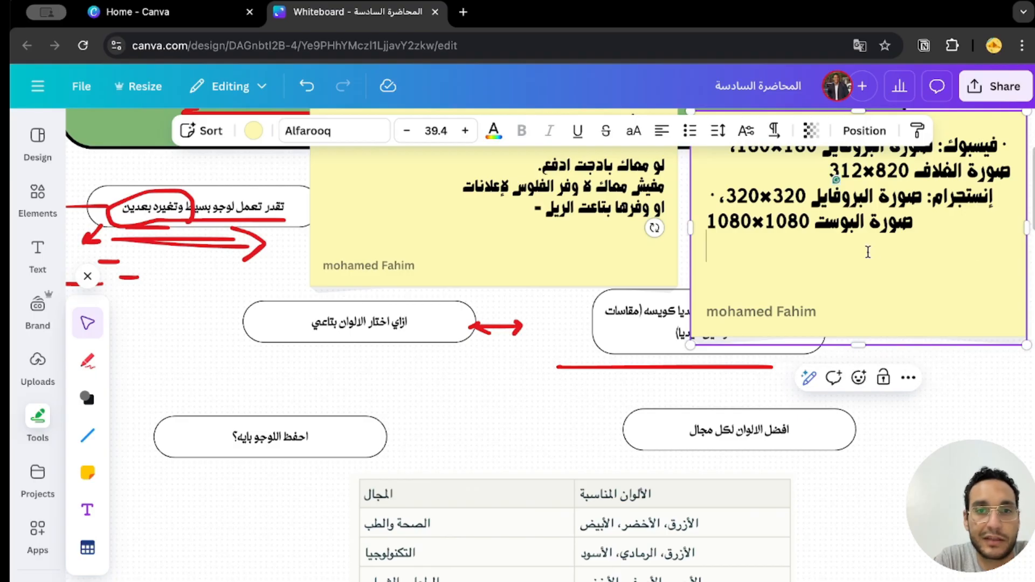
{"action": "key", "text": "Return"}
{"action": "key", "text": "Return"}
{"action": "key", "text": "Return"}
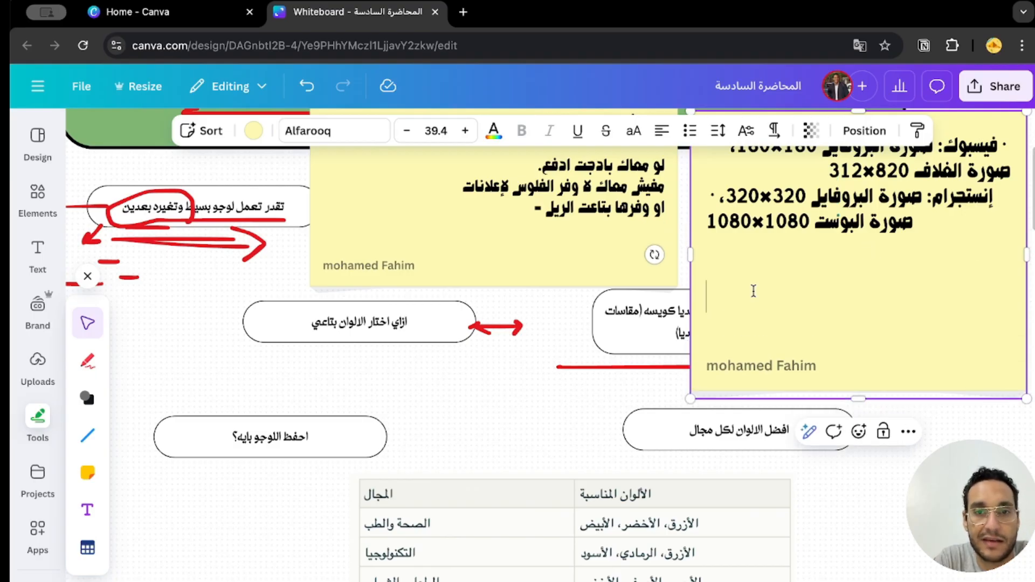
{"action": "right_click", "coordinate": [752, 290]}
{"action": "left_click", "coordinate": [782, 396]}
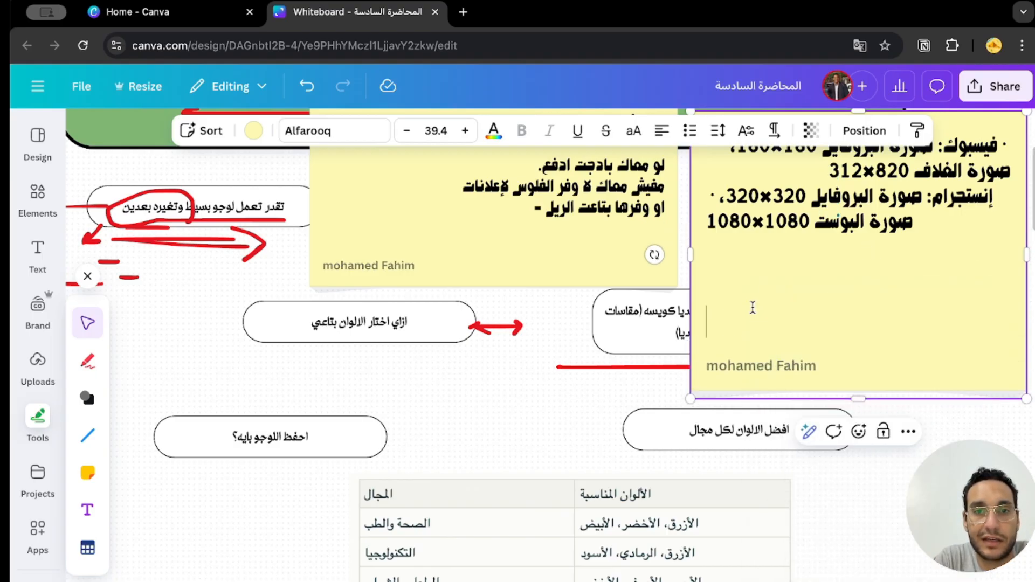
{"action": "left_click", "coordinate": [751, 305]}
{"action": "scroll", "coordinate": [508, 381], "scroll_direction": "up", "scroll_amount": 1}
{"action": "left_click", "coordinate": [488, 394]}
{"action": "scroll", "coordinate": [488, 394], "scroll_direction": "down", "scroll_amount": 1}
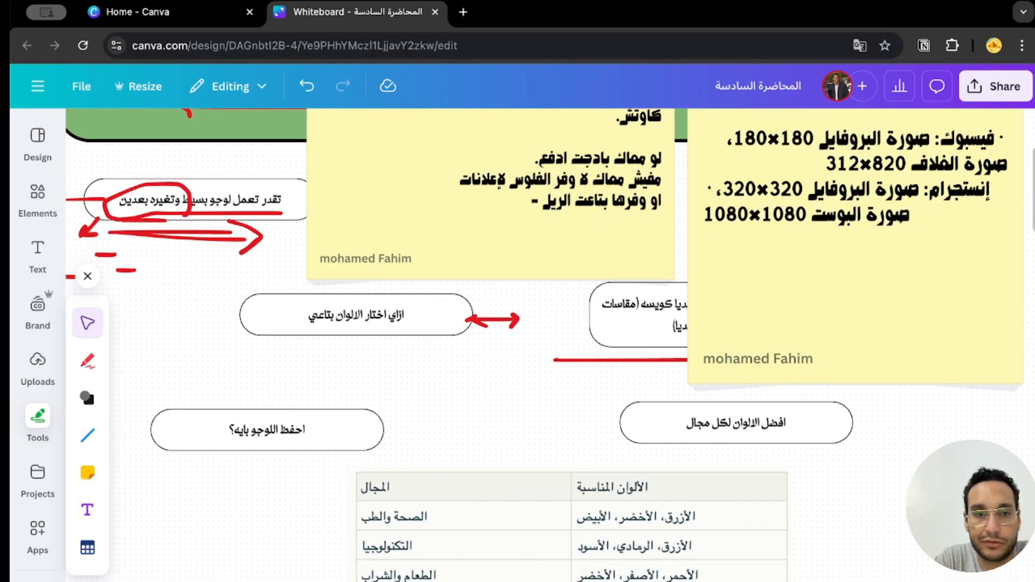
Select the box "افضل الالوان لكل مجال" and examine the table of suitable colours for each field.
{"action": "left_click", "coordinate": [709, 435]}
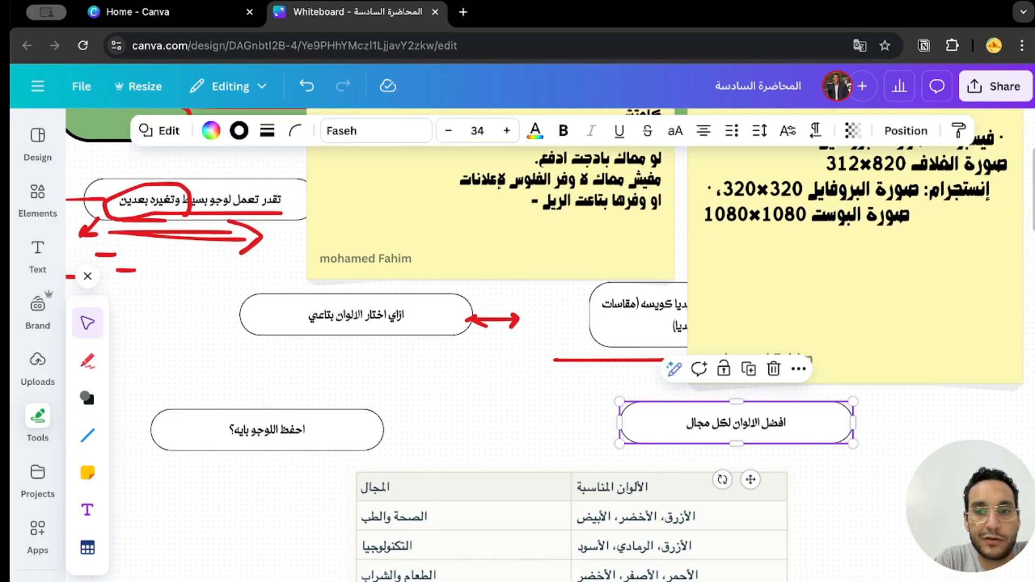
{"action": "scroll", "coordinate": [735, 439], "scroll_direction": "down", "scroll_amount": 1}
{"action": "scroll", "coordinate": [546, 345], "scroll_direction": "down", "scroll_amount": 2}
{"action": "scroll", "coordinate": [546, 345], "scroll_direction": "right", "scroll_amount": 2}
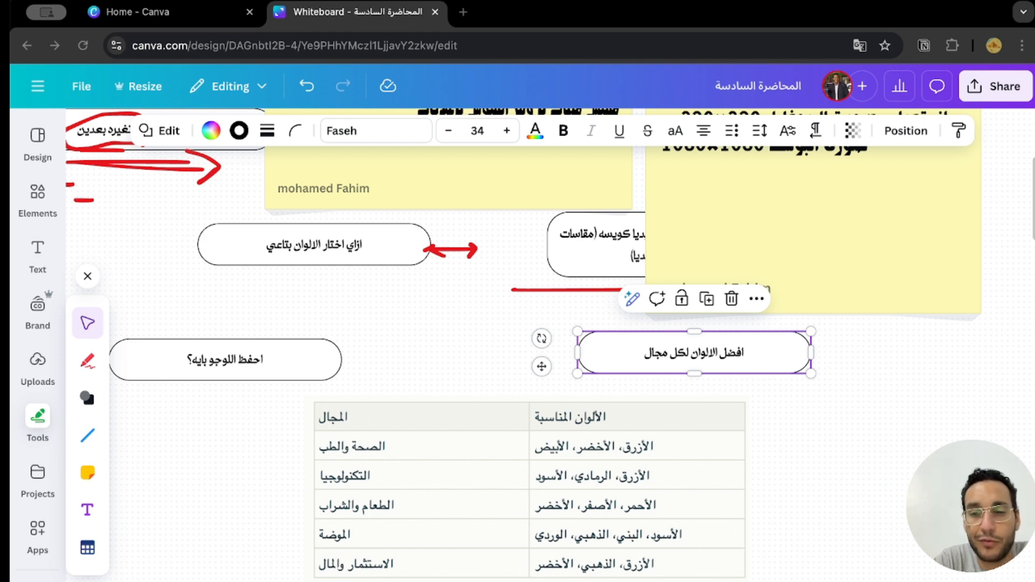
{"action": "scroll", "coordinate": [785, 561], "scroll_direction": "down", "scroll_amount": 3}
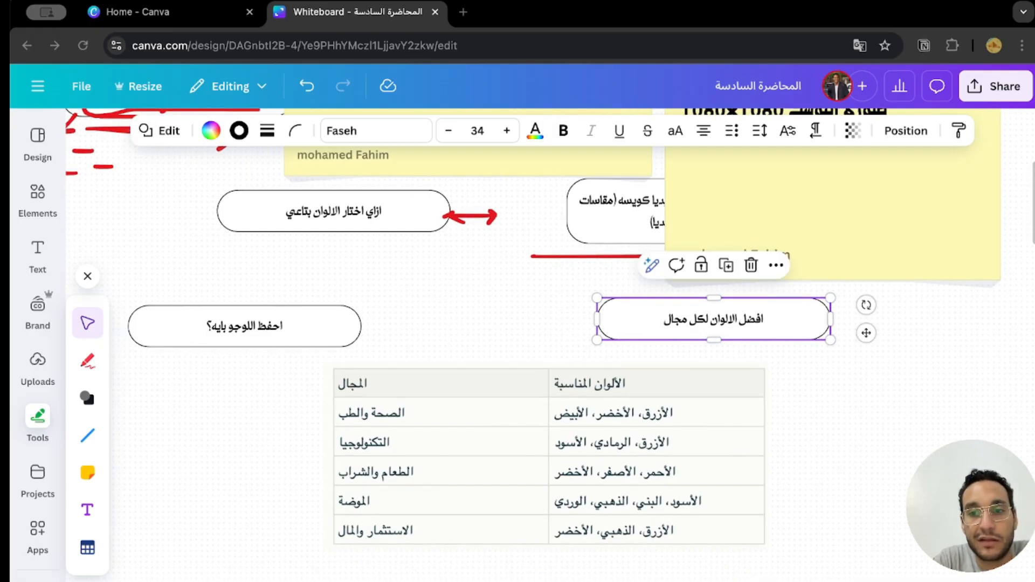
Open a new browser tab and return to the whiteboard.
{"action": "left_click", "coordinate": [463, 12]}
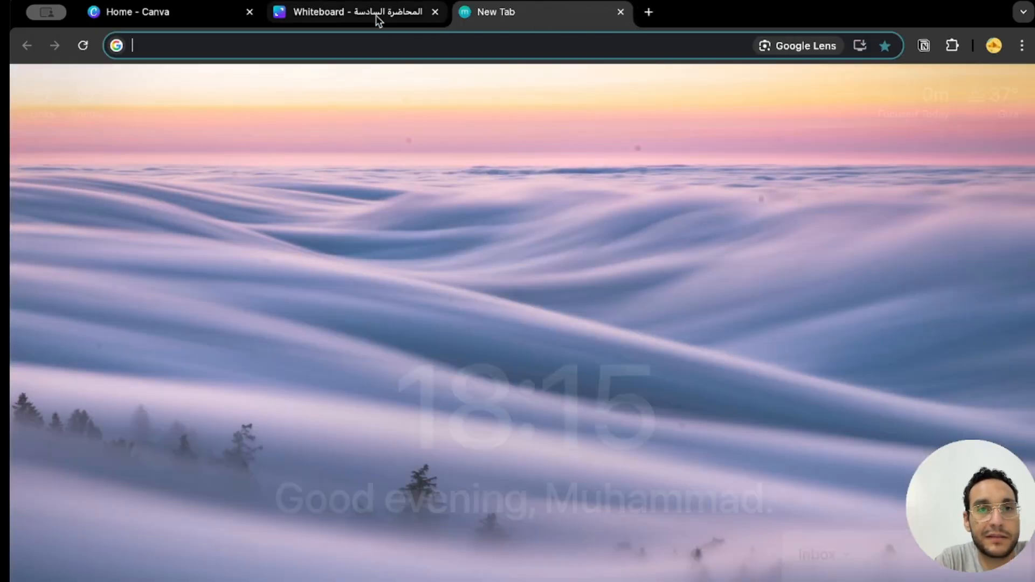
{"action": "left_click", "coordinate": [376, 16]}
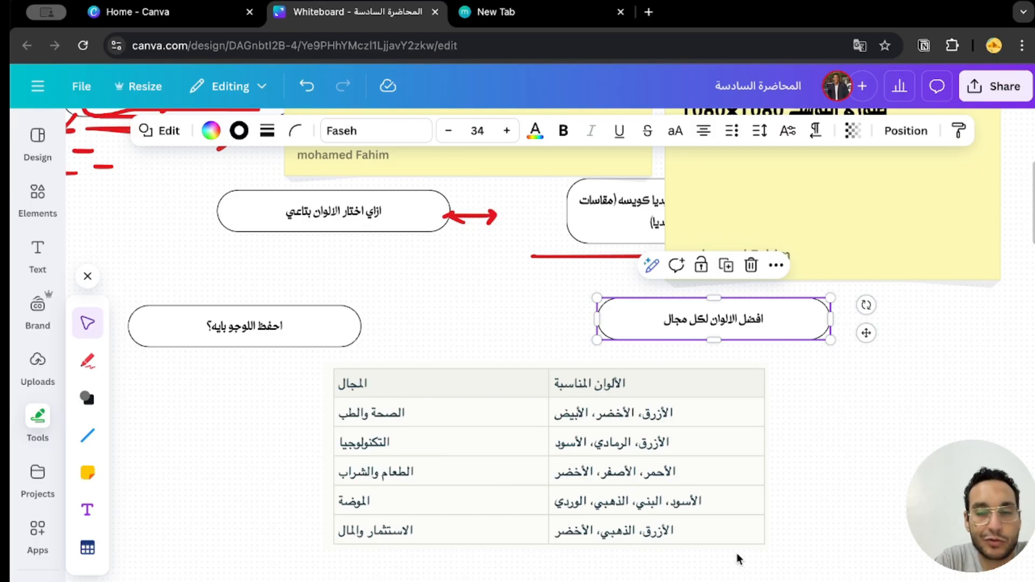
Examine the table image listing suitable colours for each field, under the box "افضل الالوان لكل مجال".
{"action": "scroll", "coordinate": [737, 552], "scroll_direction": "down", "scroll_amount": 1}
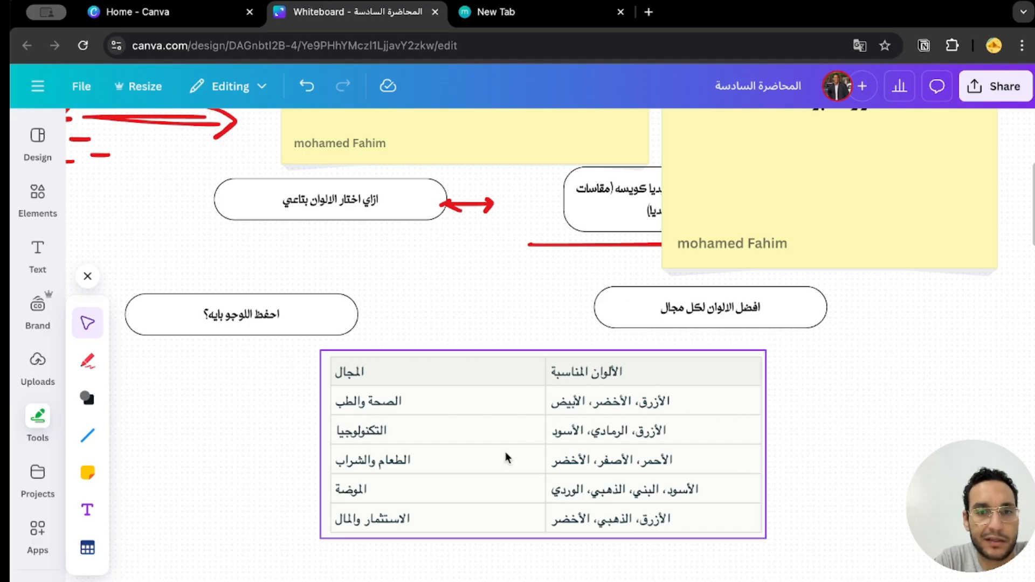
{"action": "left_click", "coordinate": [763, 476]}
{"action": "left_click", "coordinate": [791, 479]}
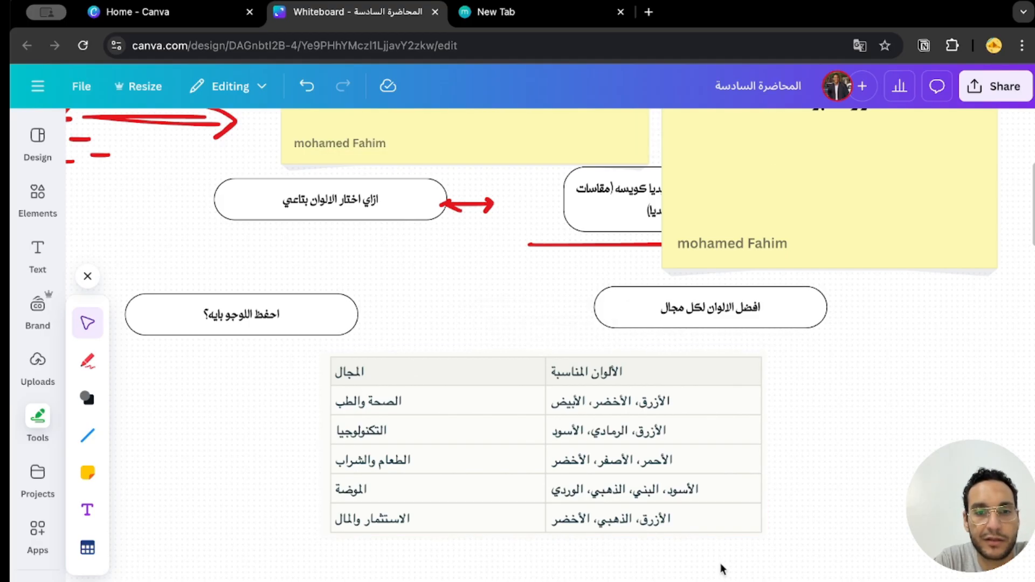
{"action": "scroll", "coordinate": [636, 570], "scroll_direction": "up", "scroll_amount": 3}
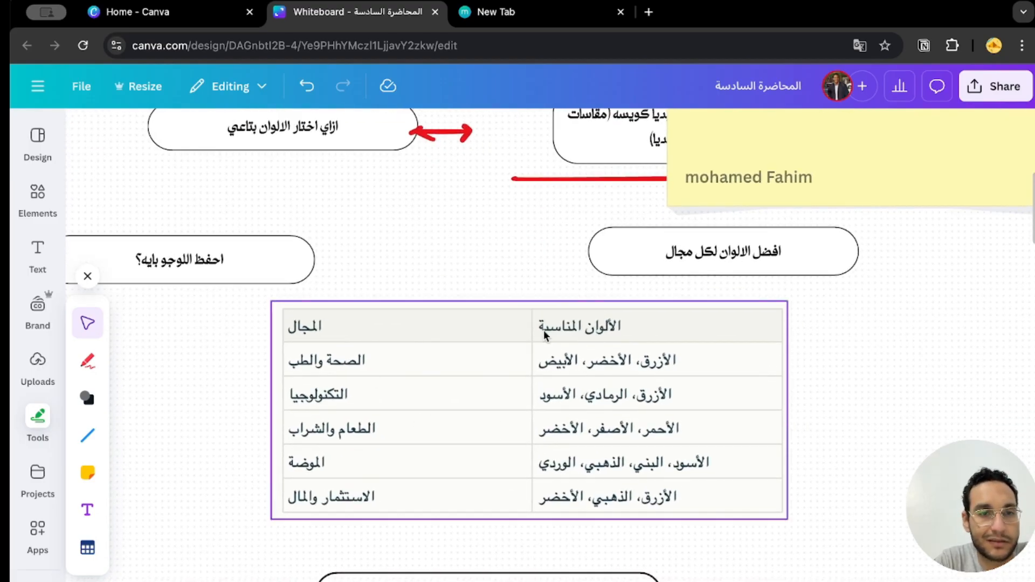
{"action": "left_click", "coordinate": [787, 515]}
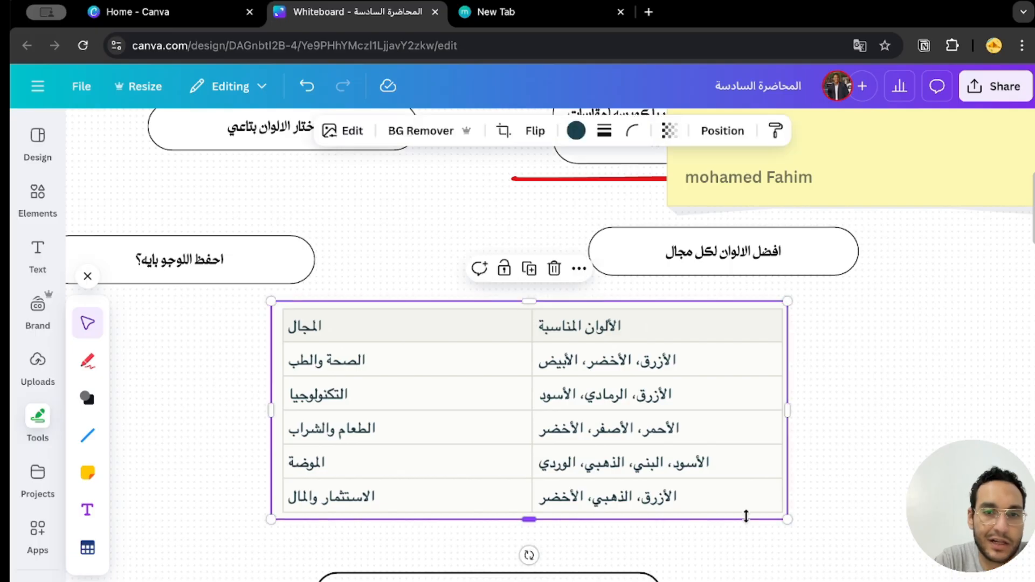
{"action": "left_click", "coordinate": [849, 379]}
{"action": "double_click", "coordinate": [617, 370]}
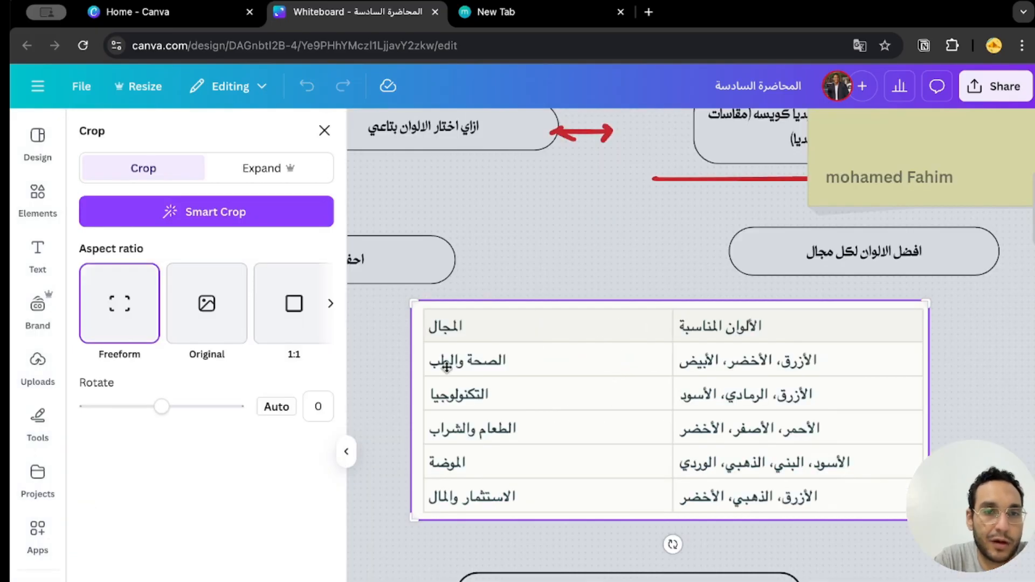
{"action": "left_click", "coordinate": [352, 448]}
{"action": "key", "text": "Escape"}
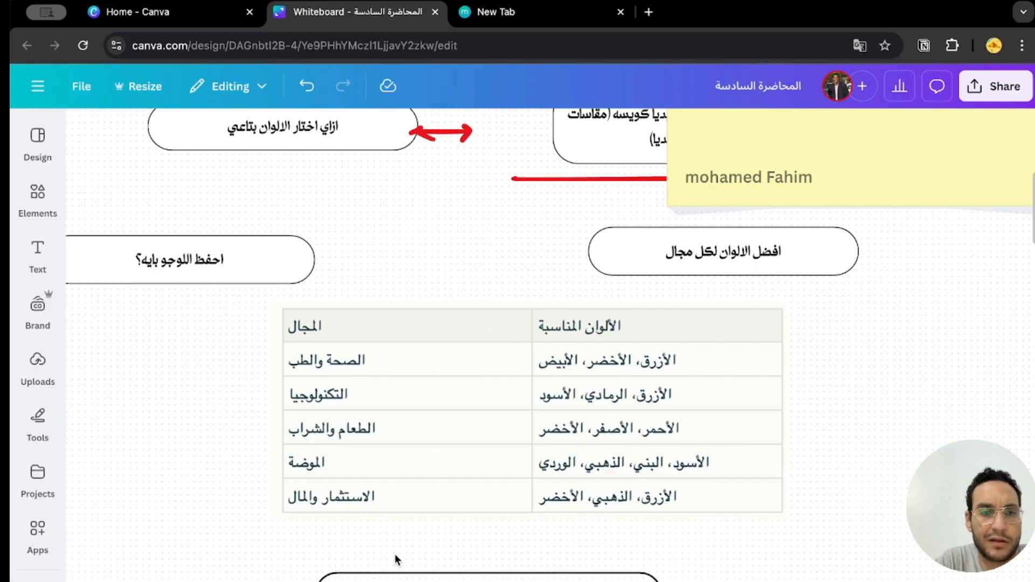
Select the colours-per-field table image and move it slightly left and down.
{"action": "left_click_drag", "start_coordinate": [234, 524], "coordinate": [865, 309]}
{"action": "left_click_drag", "start_coordinate": [493, 425], "coordinate": [460, 432]}
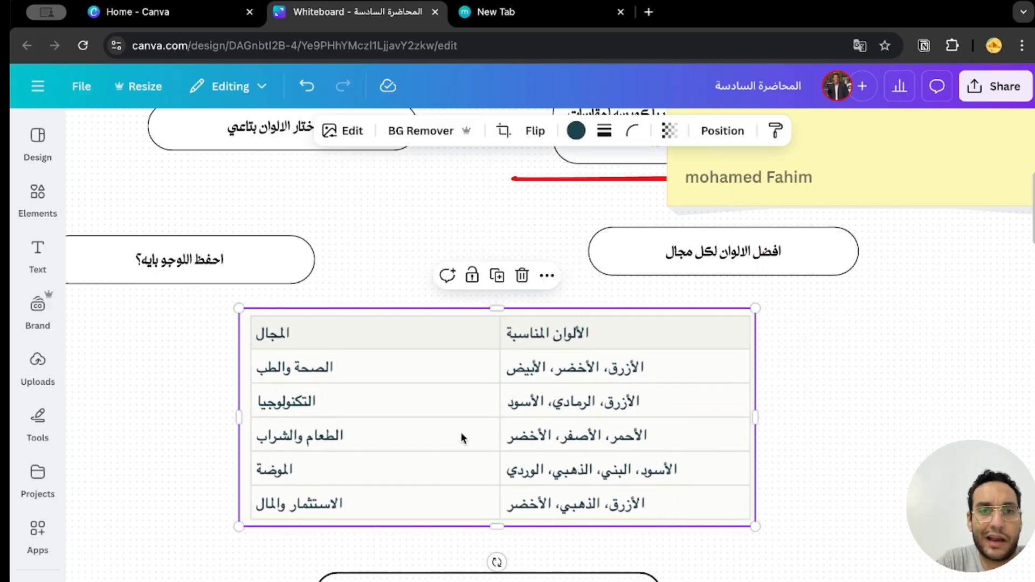
{"action": "left_click", "coordinate": [616, 558]}
{"action": "scroll", "coordinate": [618, 576], "scroll_direction": "down", "scroll_amount": 1}
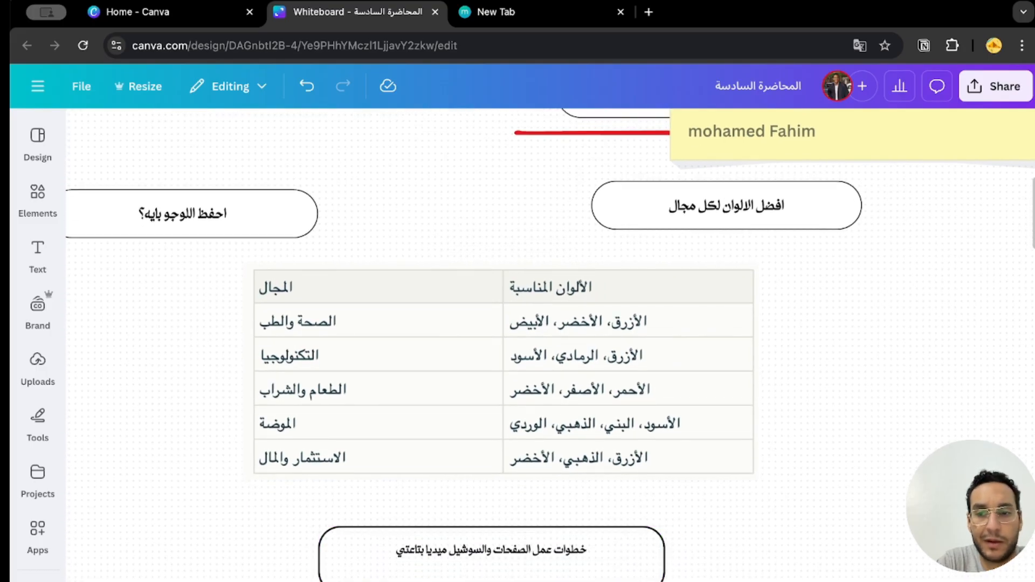
Draw a red arrow with the pen pointing left at the box "احفظ اللوجو بايه؟".
{"action": "scroll", "coordinate": [299, 468], "scroll_direction": "up", "scroll_amount": 1}
{"action": "left_click", "coordinate": [58, 424]}
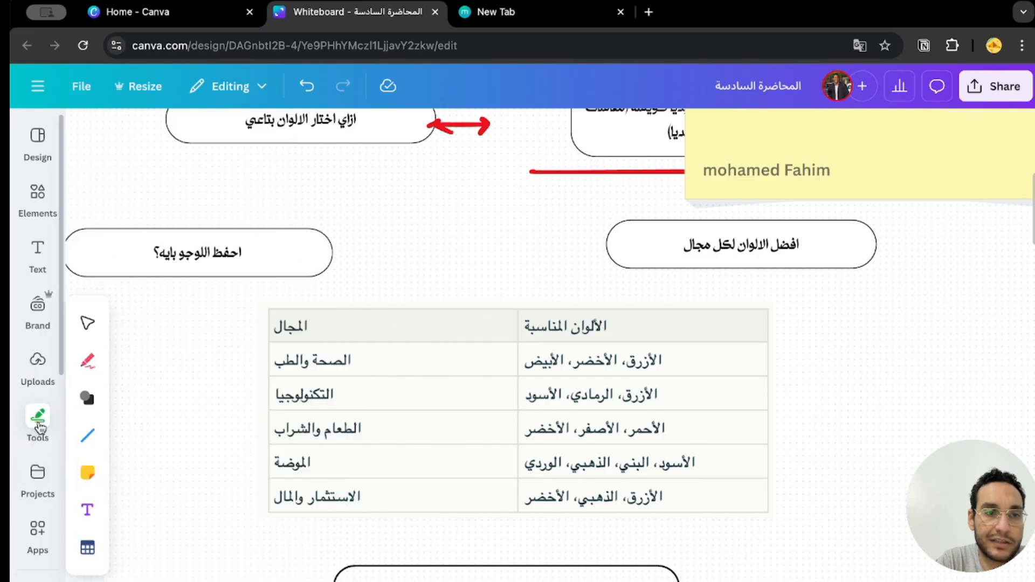
{"action": "left_click", "coordinate": [87, 360]}
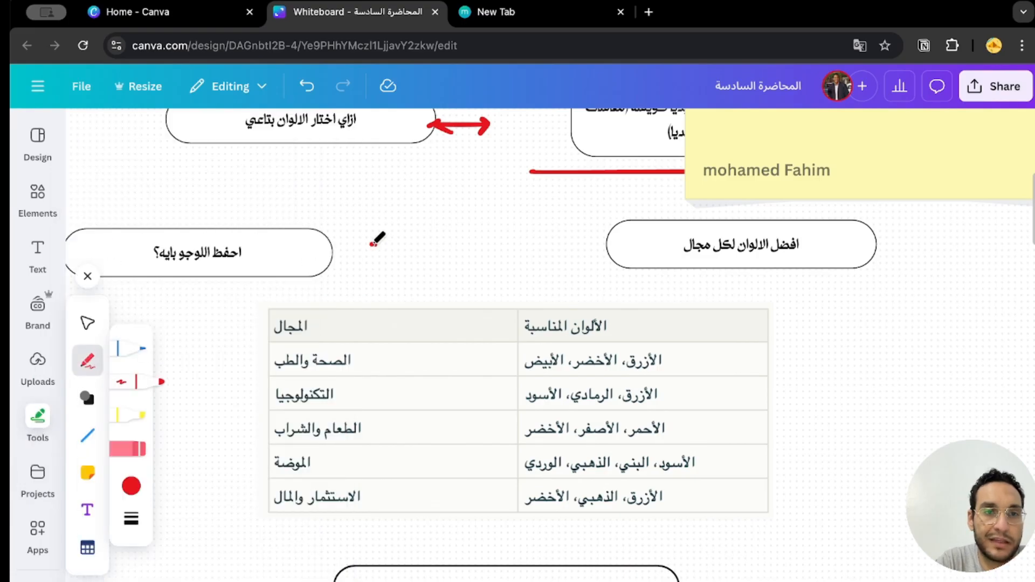
{"action": "left_click_drag", "start_coordinate": [376, 244], "coordinate": [319, 233]}
Sketch a red square with a short bar and a small circle inside, below and right of the colour table, with a line extending from its right side.
{"action": "scroll", "coordinate": [822, 441], "scroll_direction": "down", "scroll_amount": 4}
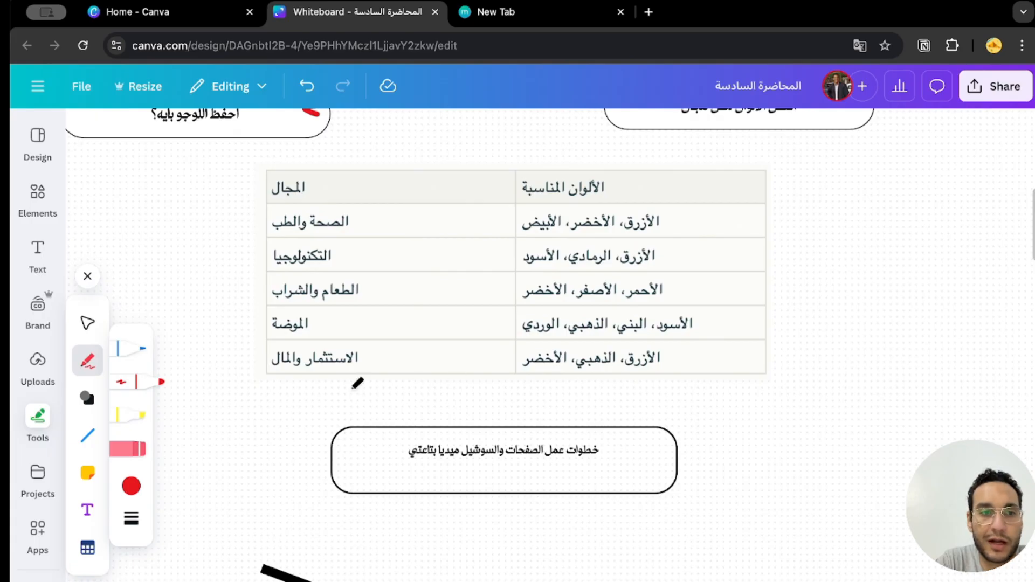
{"action": "mouse_move", "coordinate": [911, 399]}
{"action": "left_mouse_down"}
{"action": "mouse_move", "coordinate": [790, 412]}
{"action": "mouse_move", "coordinate": [819, 518]}
{"action": "left_mouse_up"}
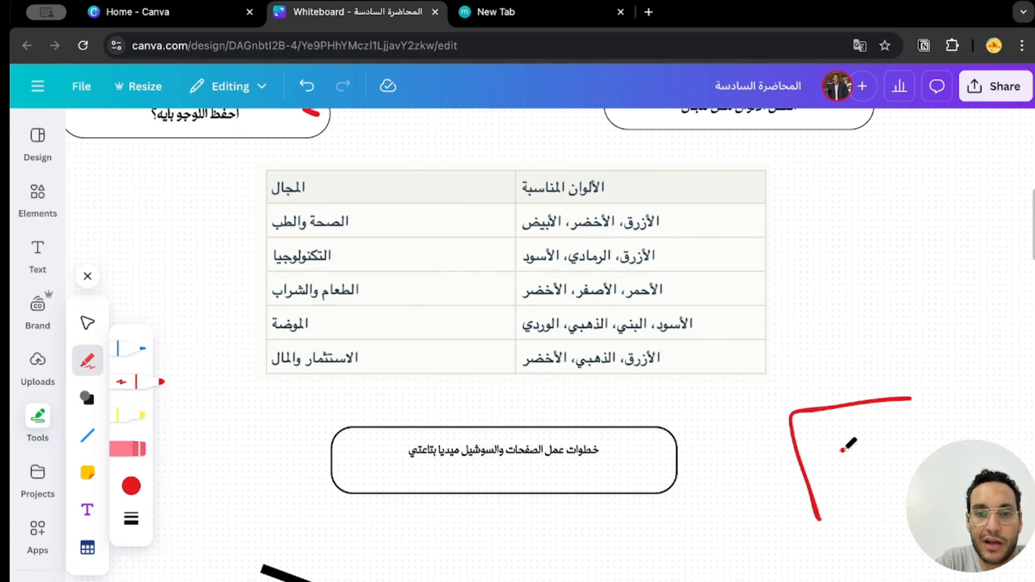
{"action": "mouse_move", "coordinate": [848, 444]}
{"action": "left_mouse_down"}
{"action": "mouse_move", "coordinate": [822, 430]}
{"action": "mouse_move", "coordinate": [871, 426]}
{"action": "left_mouse_up"}
{"action": "mouse_move", "coordinate": [912, 398]}
{"action": "left_mouse_down"}
{"action": "mouse_move", "coordinate": [921, 428]}
{"action": "mouse_move", "coordinate": [809, 502]}
{"action": "mouse_move", "coordinate": [763, 504]}
{"action": "left_mouse_up"}
{"action": "scroll", "coordinate": [768, 499], "scroll_direction": "down", "scroll_amount": 1}
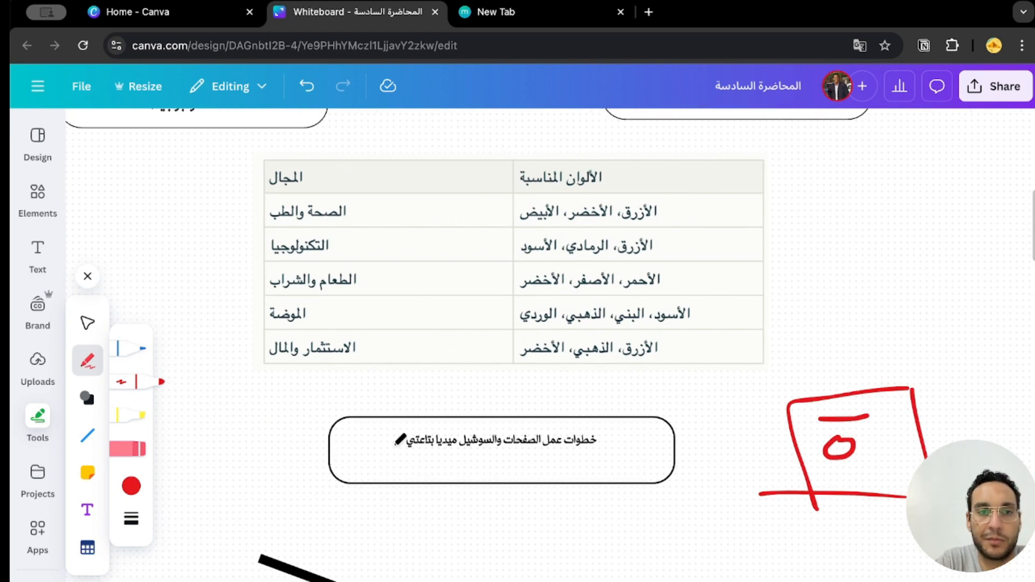
{"action": "scroll", "coordinate": [517, 323], "scroll_direction": "up", "scroll_amount": 5}
{"action": "scroll", "coordinate": [550, 345], "scroll_direction": "right", "scroll_amount": 3}
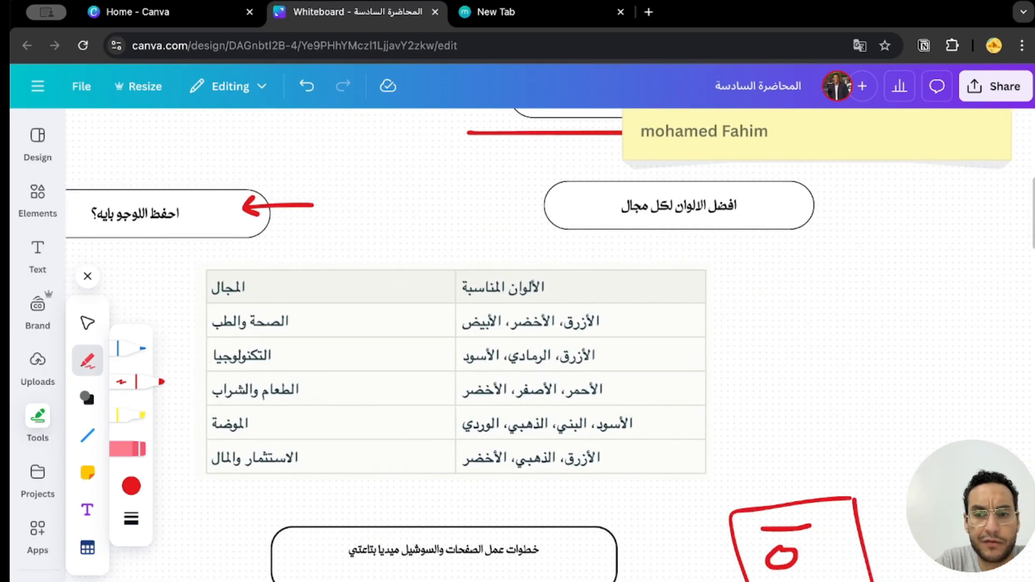
{"action": "mouse_move", "coordinate": [859, 543]}
{"action": "left_mouse_down"}
{"action": "mouse_move", "coordinate": [914, 539]}
{"action": "mouse_move", "coordinate": [881, 540]}
{"action": "left_mouse_up"}
{"action": "scroll", "coordinate": [881, 539], "scroll_direction": "down", "scroll_amount": 3}
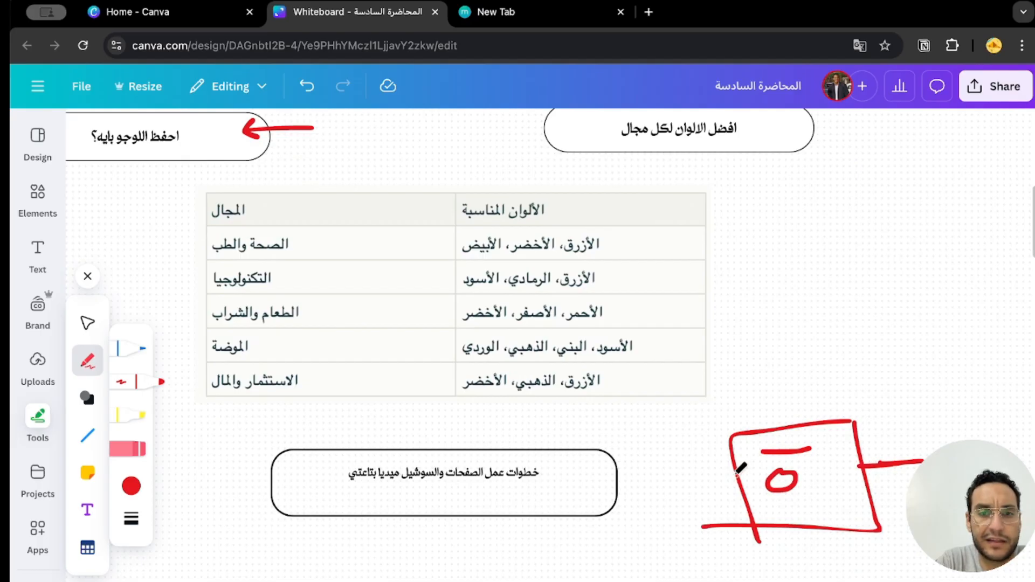
Enlarge the box "خطوات عمل الصفحات والسوشيل ميديا بتاعتي", and make its text bold with a larger font size.
{"action": "scroll", "coordinate": [741, 469], "scroll_direction": "down", "scroll_amount": 1}
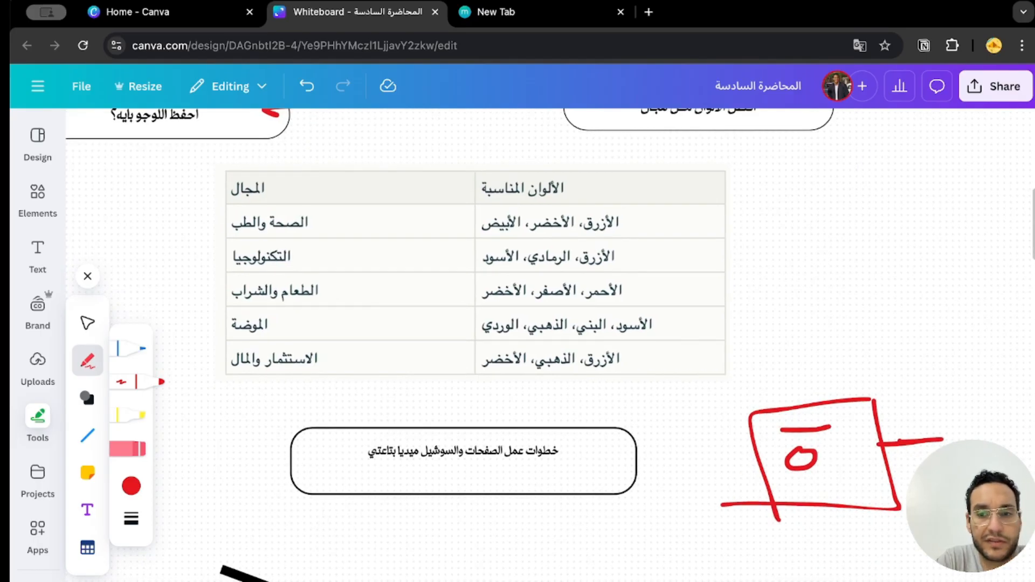
{"action": "scroll", "coordinate": [485, 324], "scroll_direction": "down", "scroll_amount": 3}
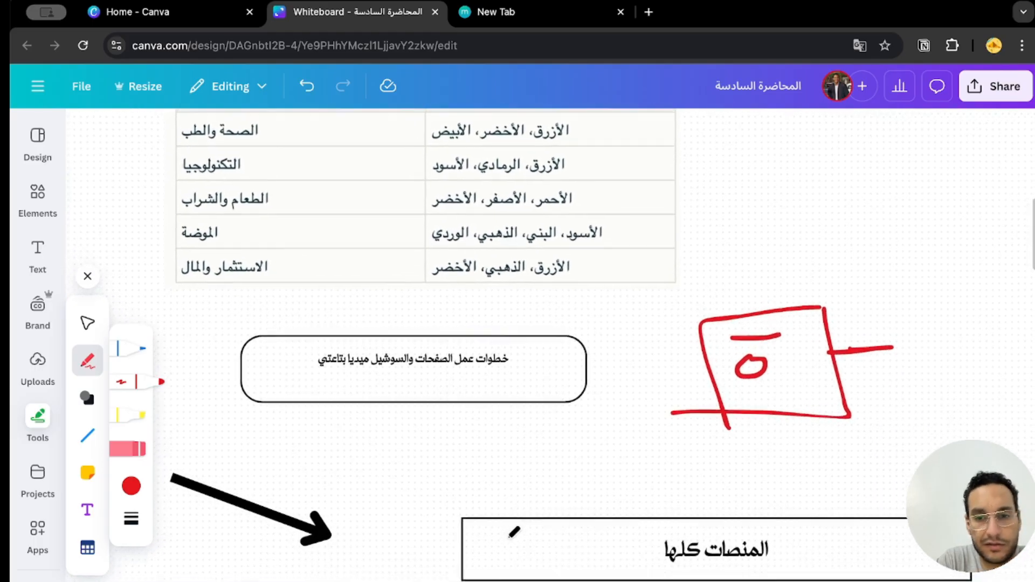
{"action": "left_click", "coordinate": [99, 329]}
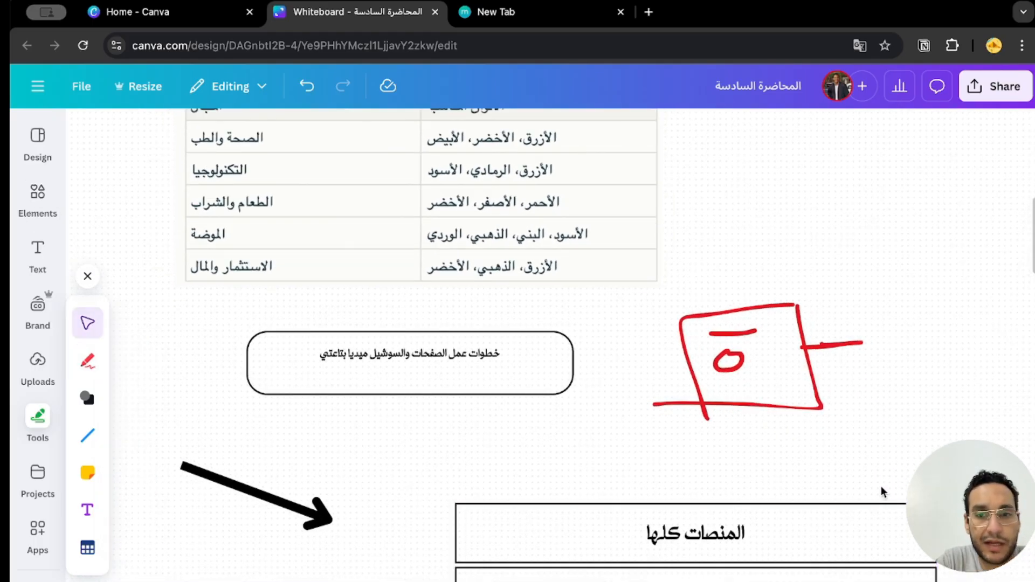
{"action": "scroll", "coordinate": [882, 476], "scroll_direction": "down", "scroll_amount": 3}
{"action": "scroll", "coordinate": [265, 523], "scroll_direction": "up", "scroll_amount": 1}
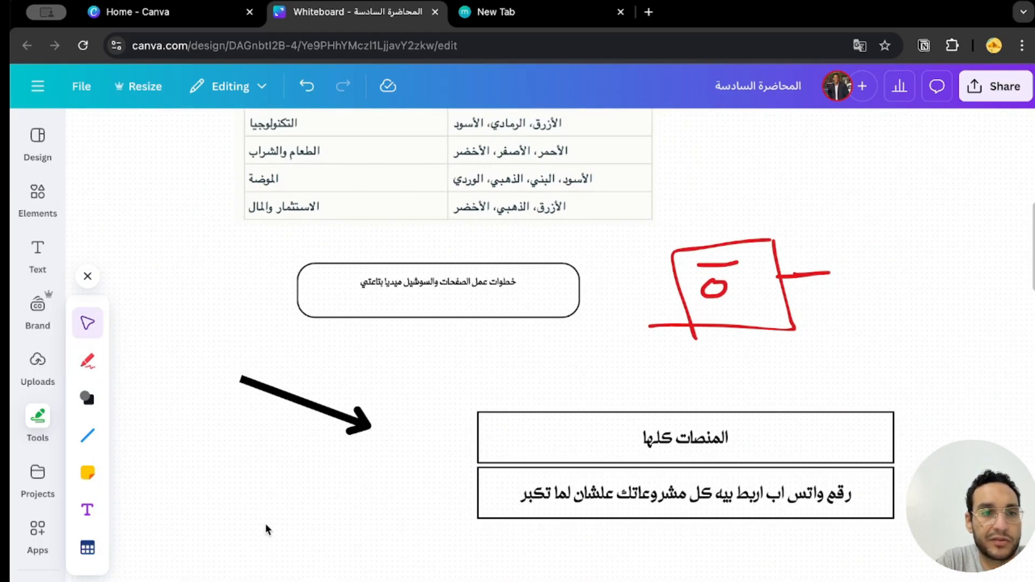
{"action": "scroll", "coordinate": [591, 385], "scroll_direction": "up", "scroll_amount": 2}
{"action": "scroll", "coordinate": [590, 383], "scroll_direction": "up", "scroll_amount": 2}
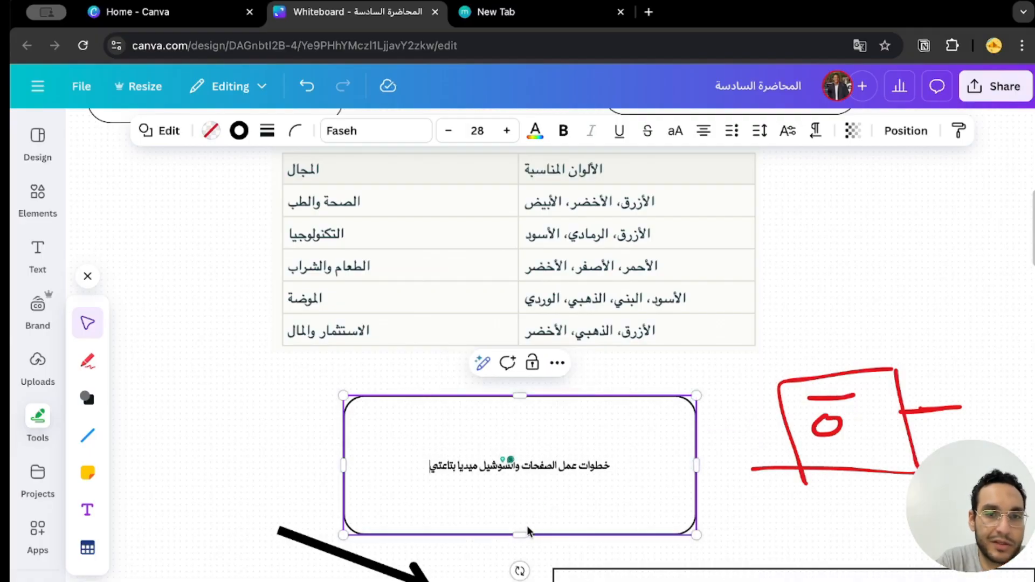
{"action": "triple_click", "coordinate": [571, 465]}
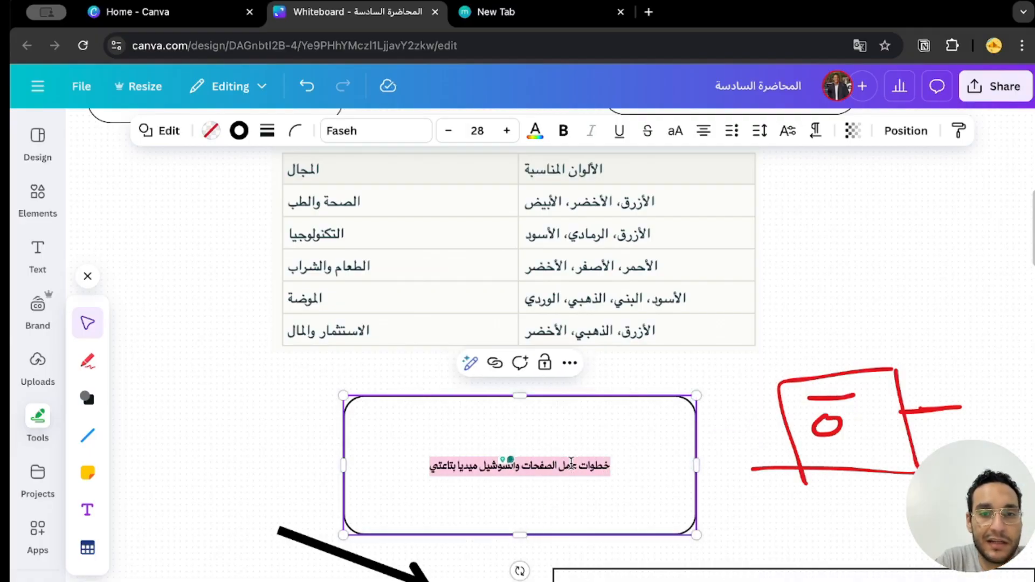
{"action": "left_click", "coordinate": [563, 130]}
{"action": "left_click", "coordinate": [507, 131]}
{"action": "left_click", "coordinate": [507, 131]}
{"action": "left_click", "coordinate": [507, 130]}
{"action": "left_click", "coordinate": [507, 132]}
{"action": "left_click", "coordinate": [507, 132]}
{"action": "left_click", "coordinate": [507, 132]}
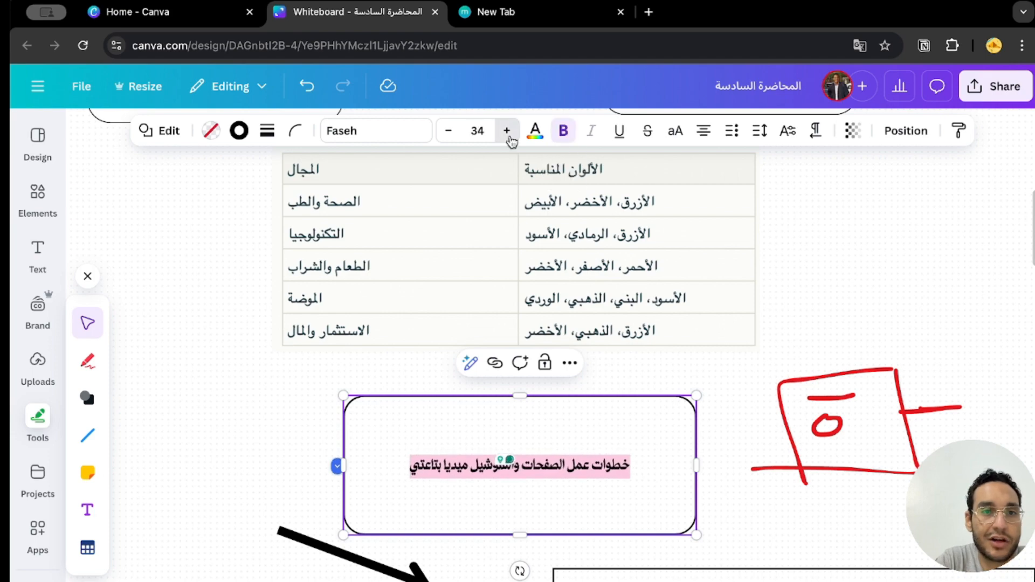
{"action": "left_click", "coordinate": [507, 132]}
{"action": "left_click", "coordinate": [507, 132]}
{"action": "left_click", "coordinate": [153, 210]}
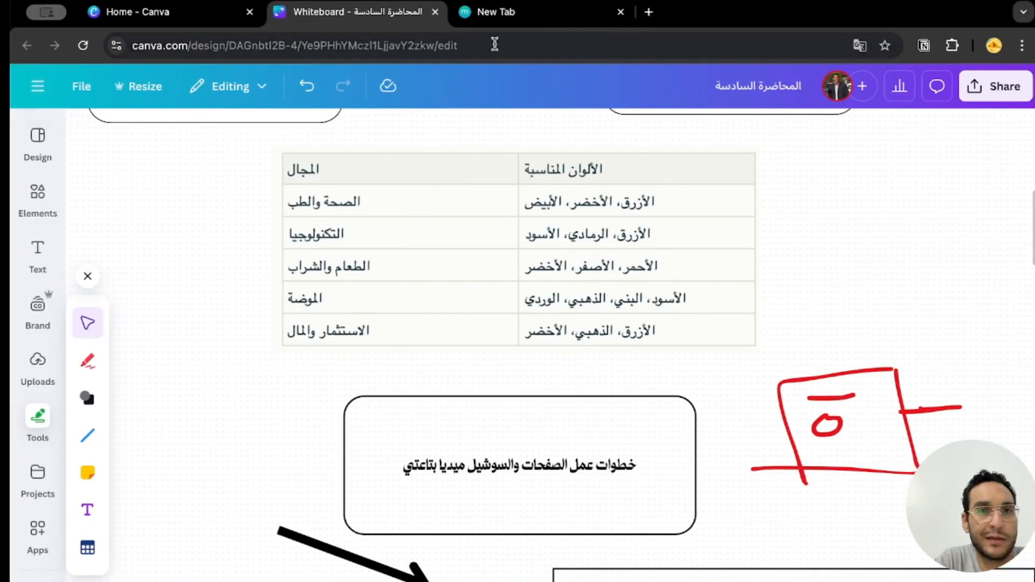
Load the Canva home page in the empty browser tab and search its templates for "logo".
{"action": "left_click", "coordinate": [512, 13]}
{"action": "type", "text": "c"}
{"action": "key", "text": "Return"}
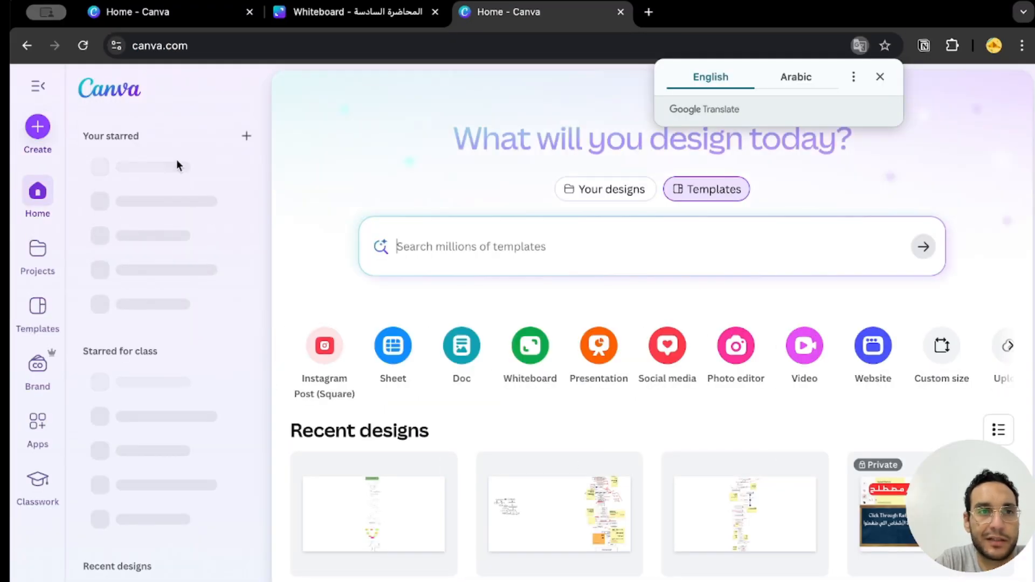
{"action": "left_click", "coordinate": [566, 238]}
{"action": "type", "text": "logo"}
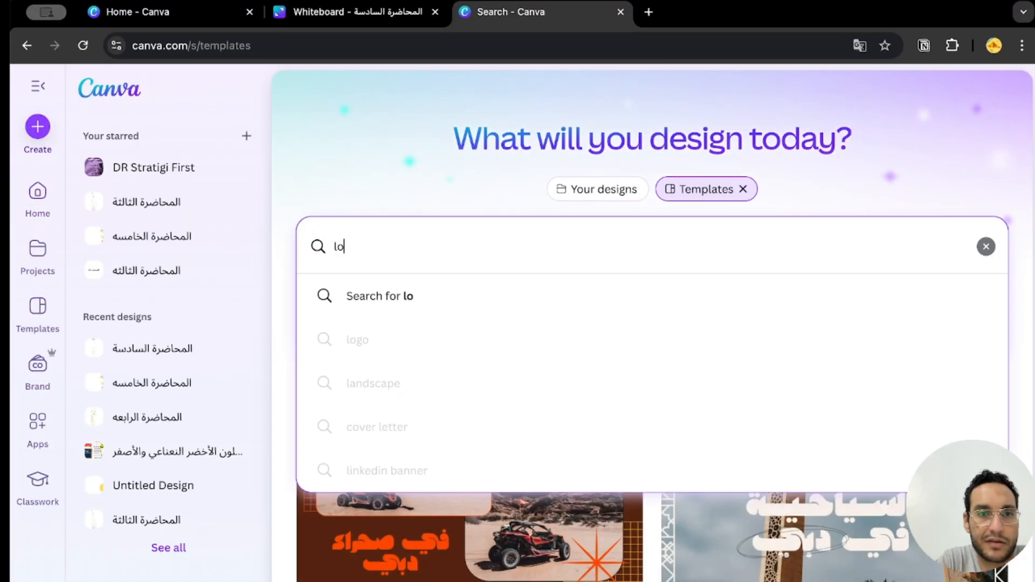
{"action": "key", "text": "Return"}
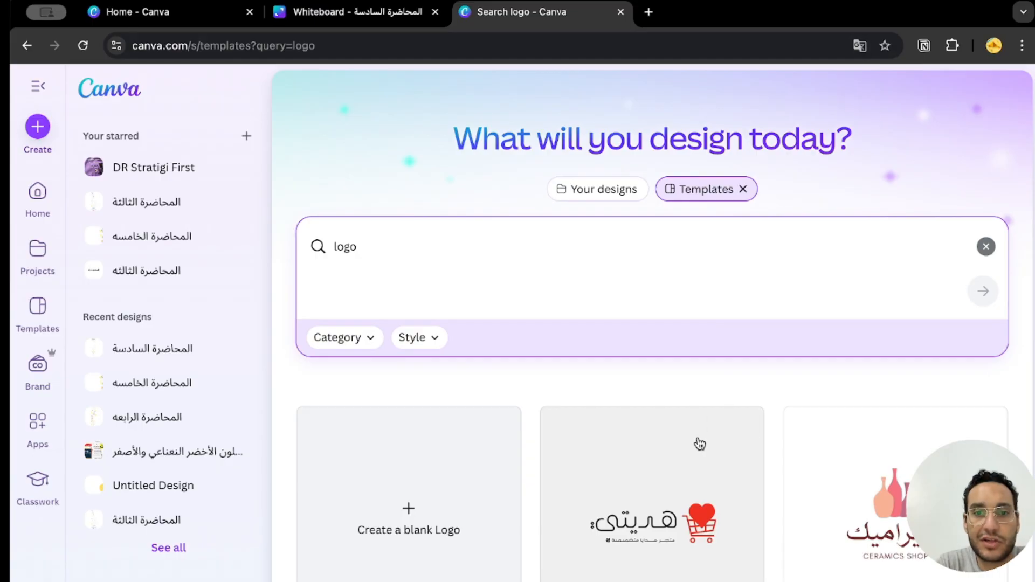
Browse the logo templates and open the dark blue "Zahra Home" flower logo for customization in a new tab.
{"action": "scroll", "coordinate": [951, 405], "scroll_direction": "down", "scroll_amount": 2}
{"action": "scroll", "coordinate": [951, 405], "scroll_direction": "down", "scroll_amount": 2}
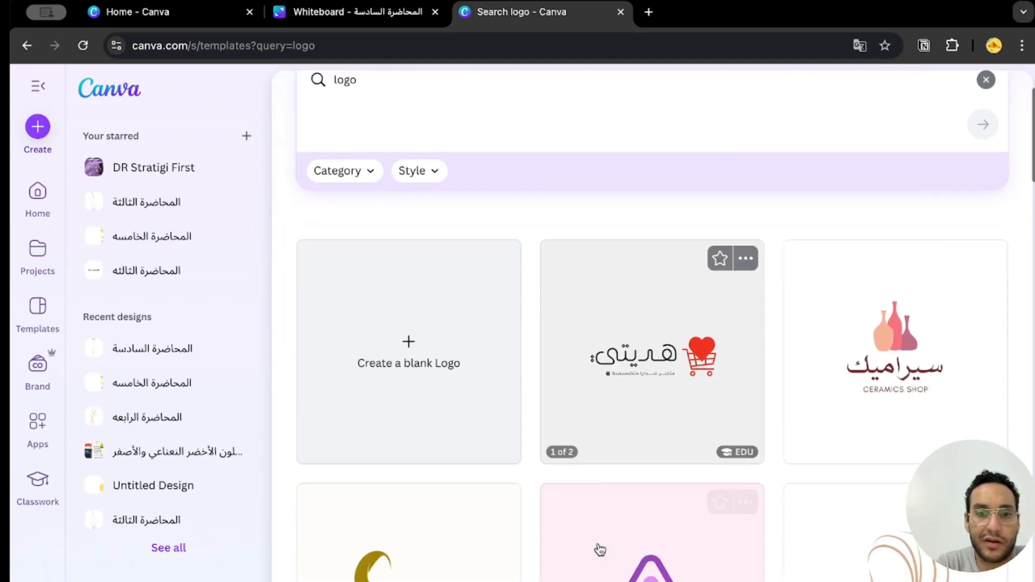
{"action": "scroll", "coordinate": [783, 389], "scroll_direction": "down", "scroll_amount": 10}
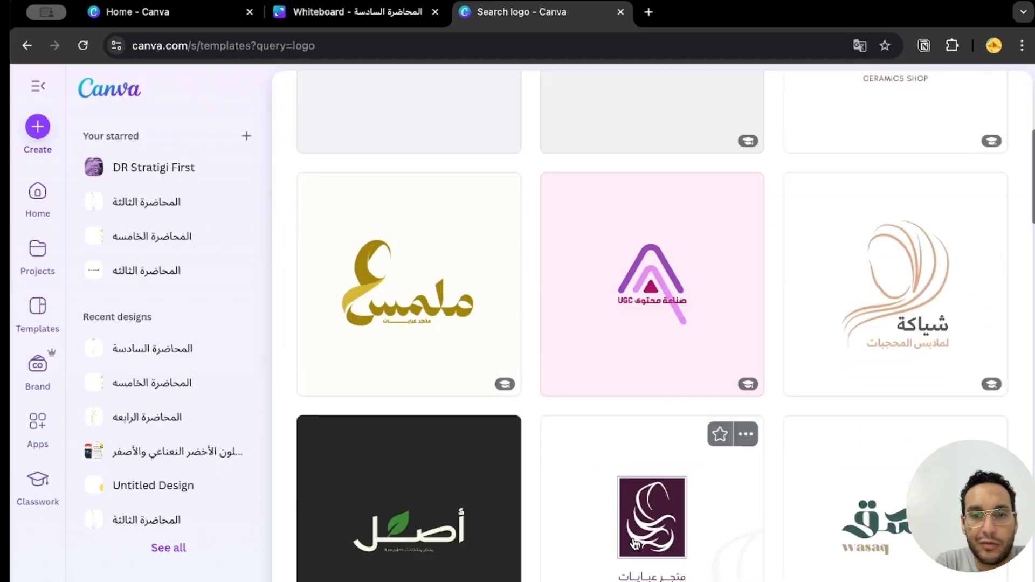
{"action": "scroll", "coordinate": [803, 544], "scroll_direction": "down", "scroll_amount": 3}
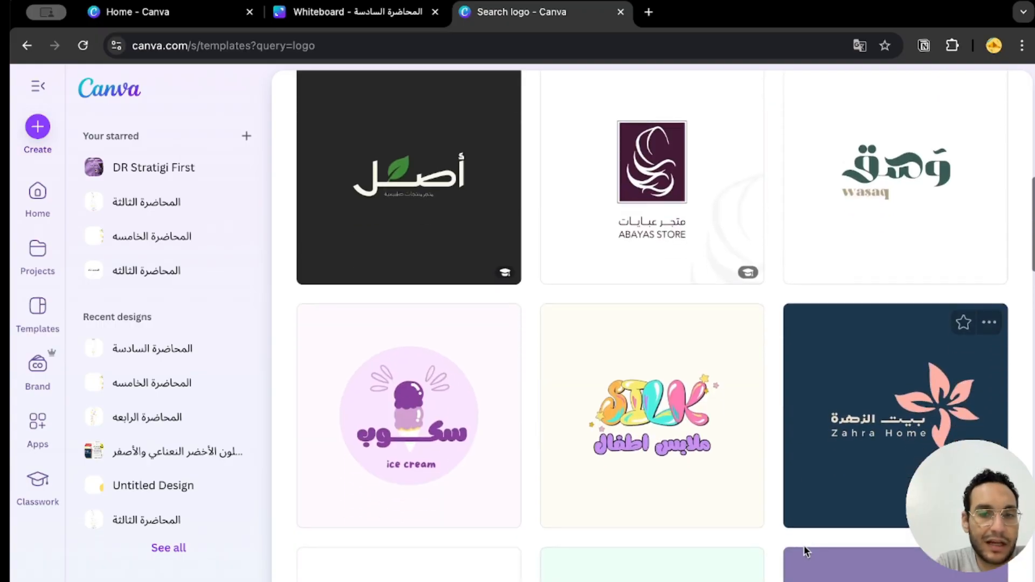
{"action": "left_click", "coordinate": [899, 382]}
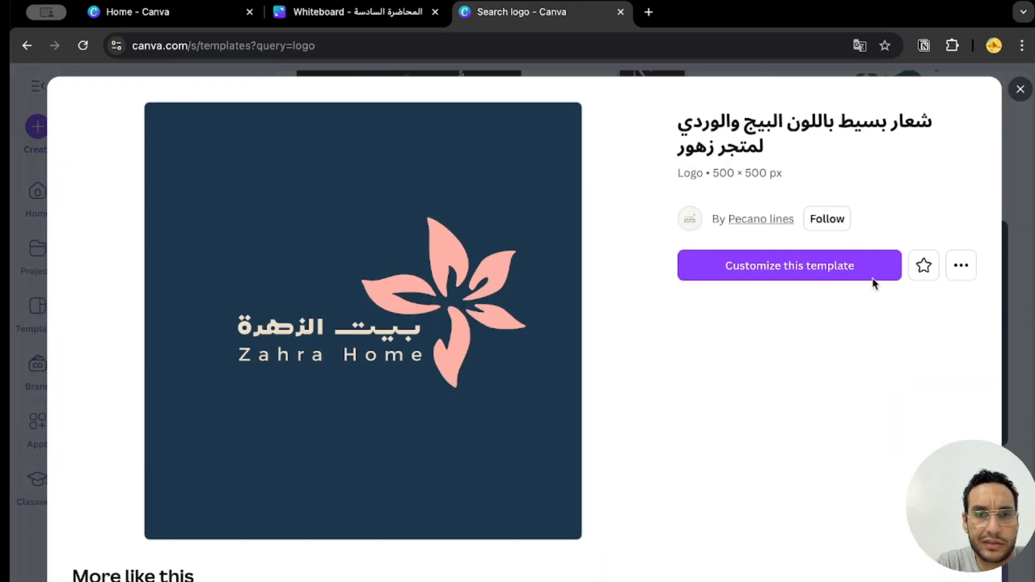
{"action": "left_click", "coordinate": [820, 268]}
Return to the logo search, open the similar "ZIHARA HIJAB" black and white template for customization, and view its design.
{"action": "left_click", "coordinate": [522, 15]}
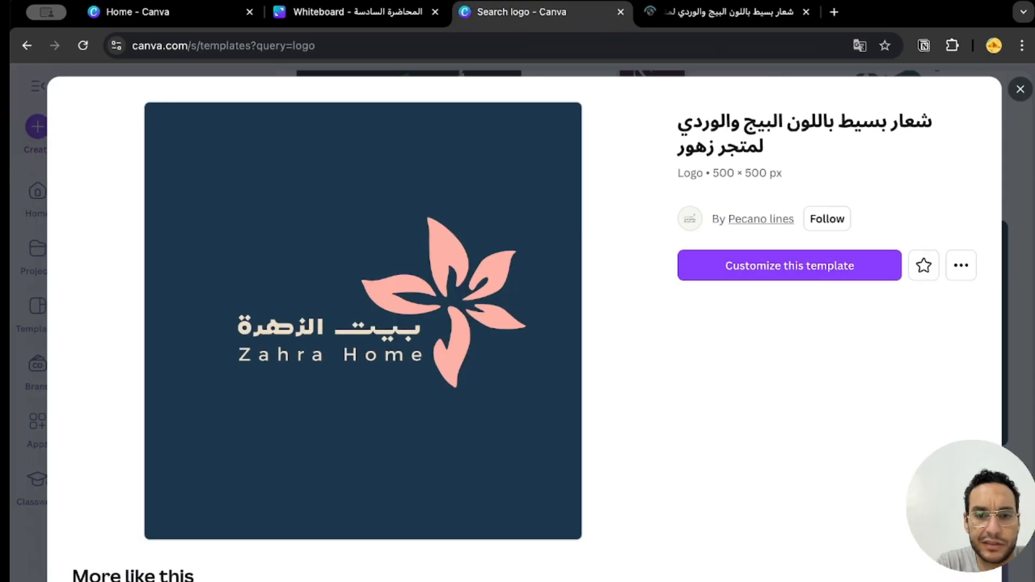
{"action": "scroll", "coordinate": [743, 432], "scroll_direction": "down", "scroll_amount": 6}
{"action": "scroll", "coordinate": [351, 443], "scroll_direction": "down", "scroll_amount": 4}
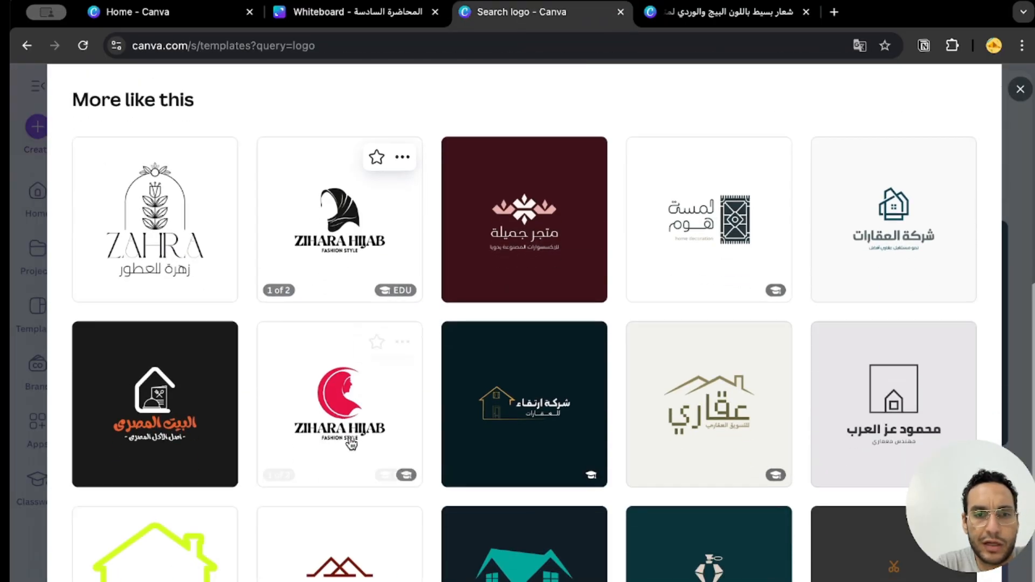
{"action": "left_click", "coordinate": [294, 294]}
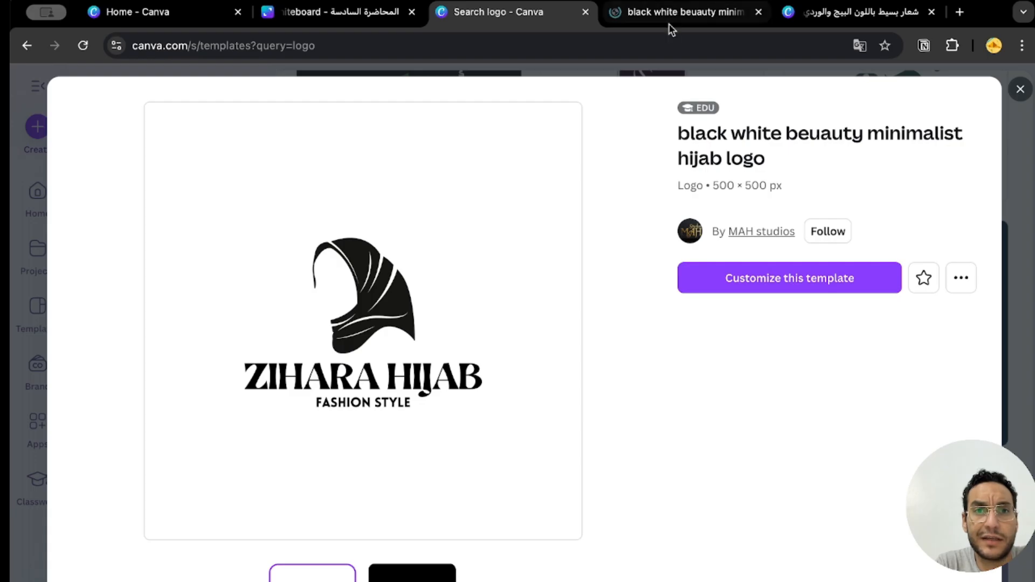
{"action": "left_click", "coordinate": [670, 24]}
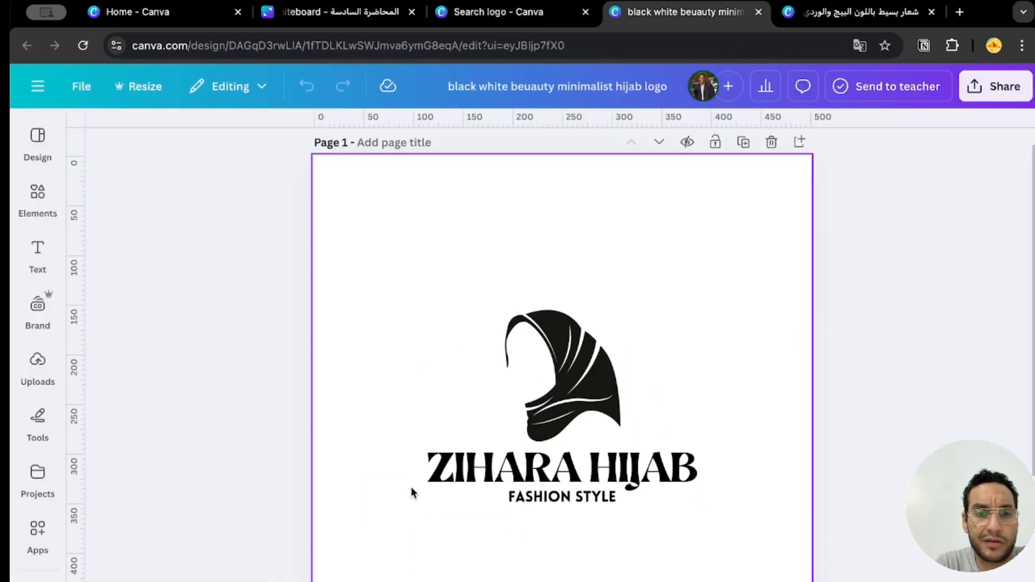
{"action": "scroll", "coordinate": [412, 490], "scroll_direction": "down", "scroll_amount": 8}
{"action": "scroll", "coordinate": [670, 504], "scroll_direction": "up", "scroll_amount": 7}
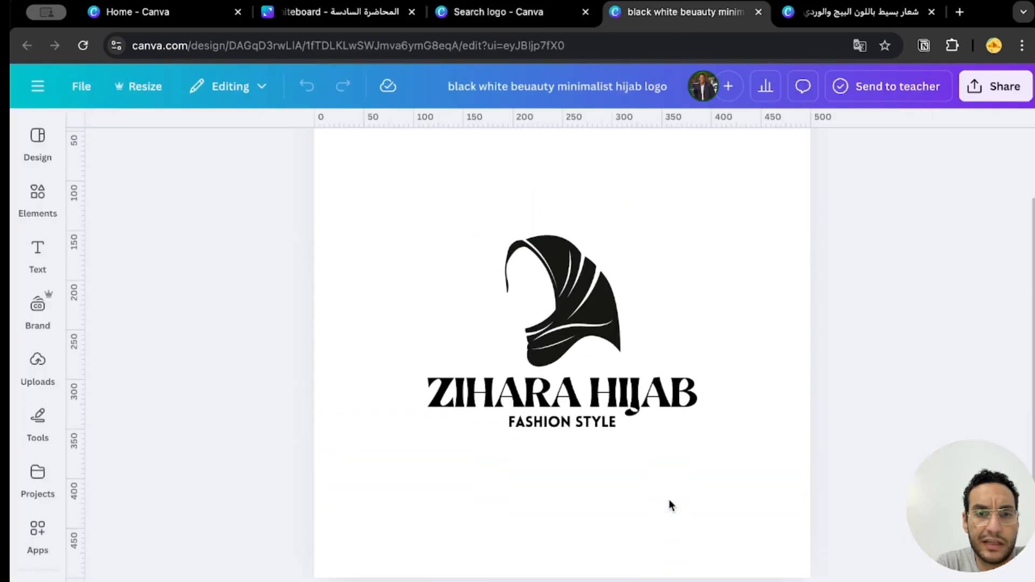
Add a new page to the Zahra Home design and paste a copy of the ZIHARA HIJAB logo's icon and texts onto it.
{"action": "scroll", "coordinate": [671, 505], "scroll_direction": "up", "scroll_amount": 3}
{"action": "key", "text": "super+l"}
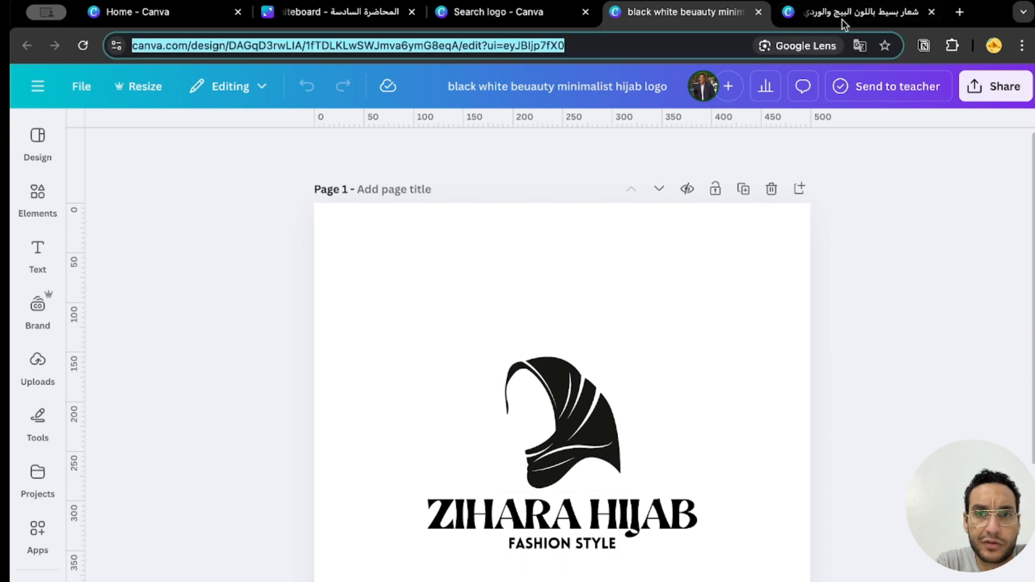
{"action": "left_click", "coordinate": [844, 22]}
{"action": "left_click_drag", "start_coordinate": [347, 564], "coordinate": [962, 326]}
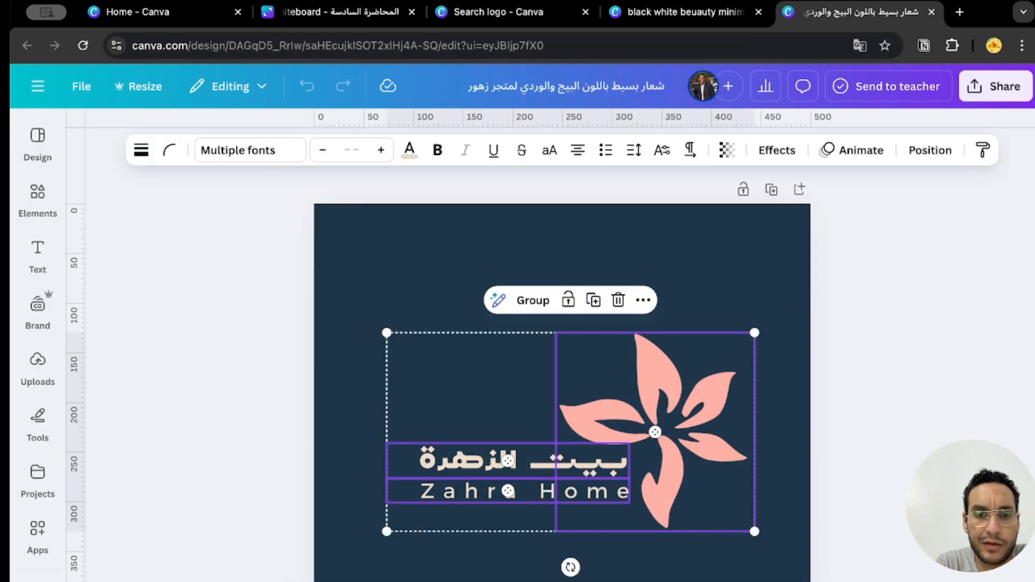
{"action": "key", "text": "super+Return"}
{"action": "key", "text": "ctrl+shift+Tab"}
{"action": "left_click_drag", "start_coordinate": [333, 581], "coordinate": [781, 269]}
{"action": "key", "text": "super+c"}
{"action": "key", "text": "ctrl+Tab"}
{"action": "key", "text": "super+v"}
Recolor the hijab illustration, the "ZIHARA HIJAB" title and the "FASHION STYLE" tagline on page 2 white.
{"action": "left_click", "coordinate": [562, 445]}
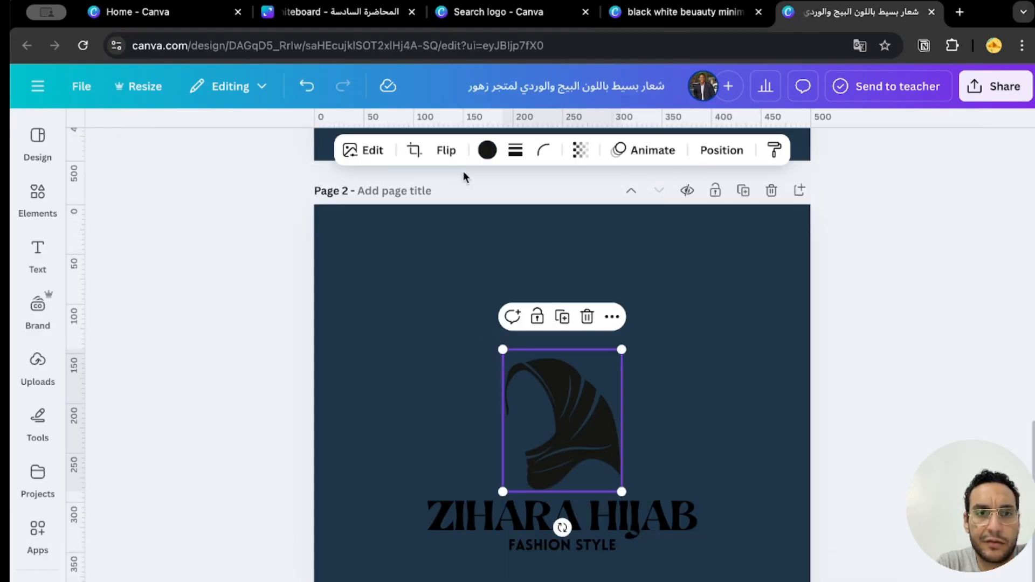
{"action": "left_click", "coordinate": [487, 149]}
{"action": "left_click", "coordinate": [314, 503]}
{"action": "left_click", "coordinate": [517, 516]}
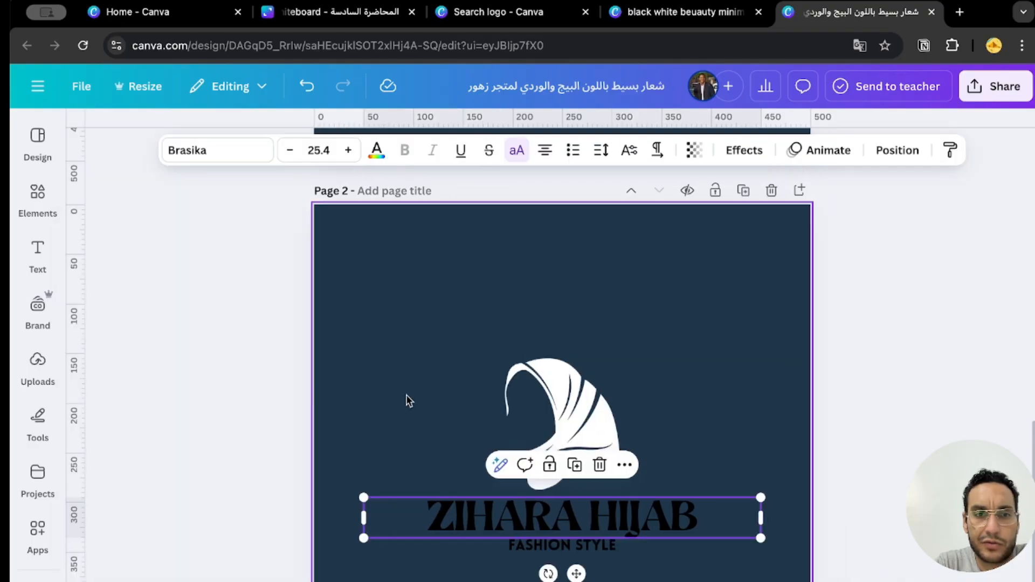
{"action": "left_click", "coordinate": [376, 151]}
{"action": "left_click", "coordinate": [315, 312]}
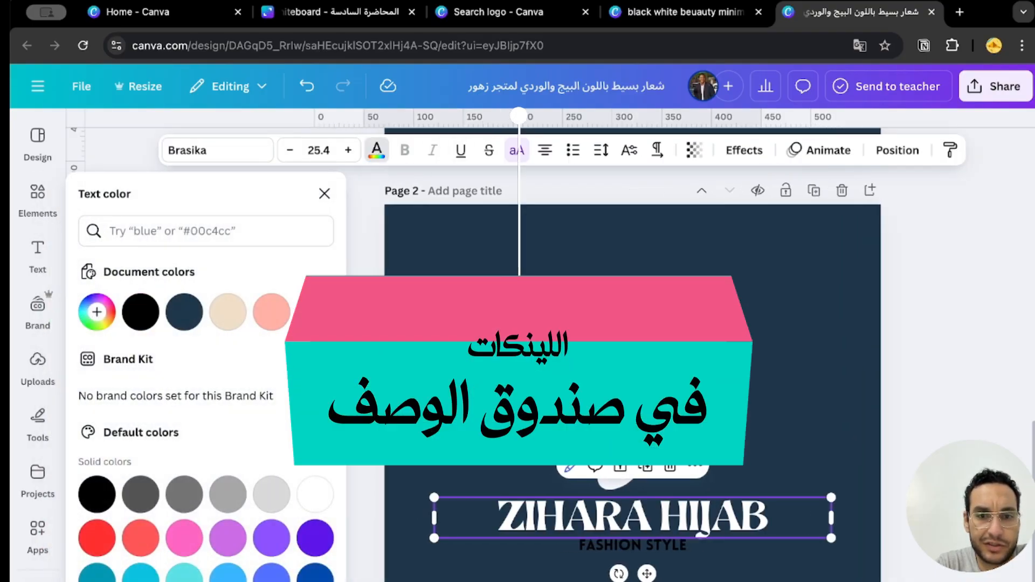
{"action": "left_click", "coordinate": [658, 550]}
{"action": "left_click", "coordinate": [315, 312]}
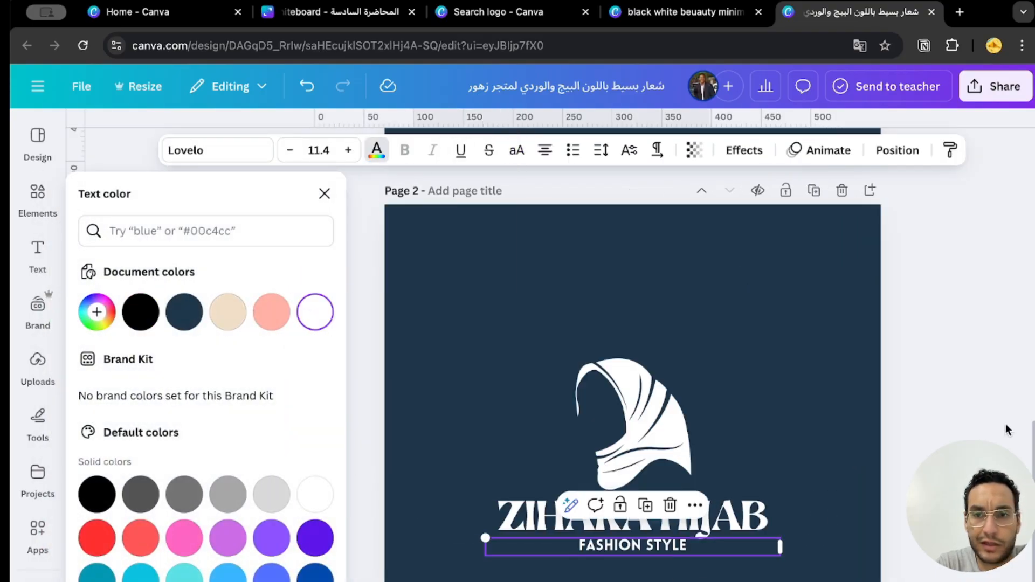
{"action": "left_click", "coordinate": [958, 426]}
{"action": "left_click", "coordinate": [425, 341]}
{"action": "key", "text": "Delete"}
{"action": "key", "text": "super+z"}
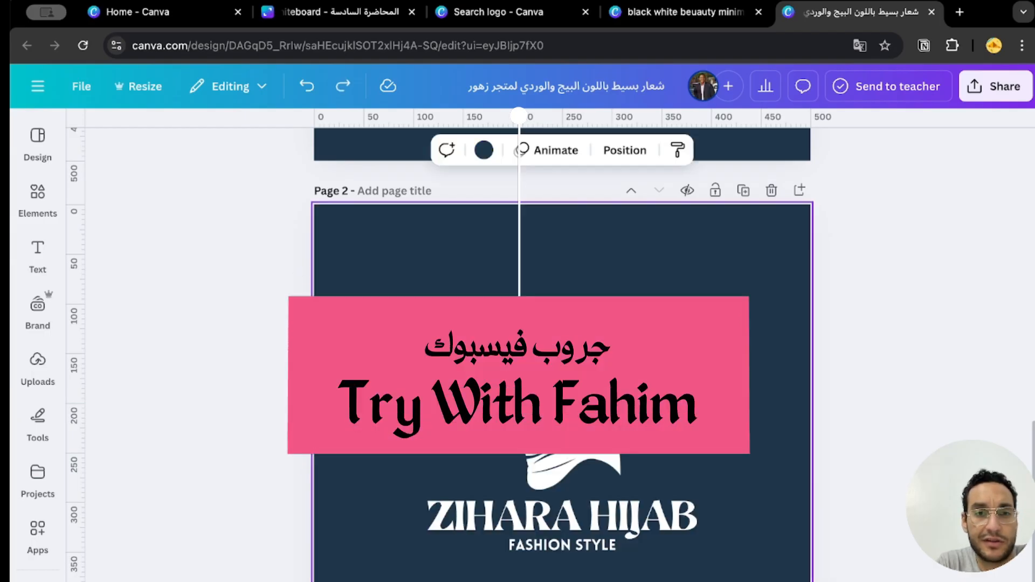
{"action": "scroll", "coordinate": [531, 574], "scroll_direction": "up", "scroll_amount": 10}
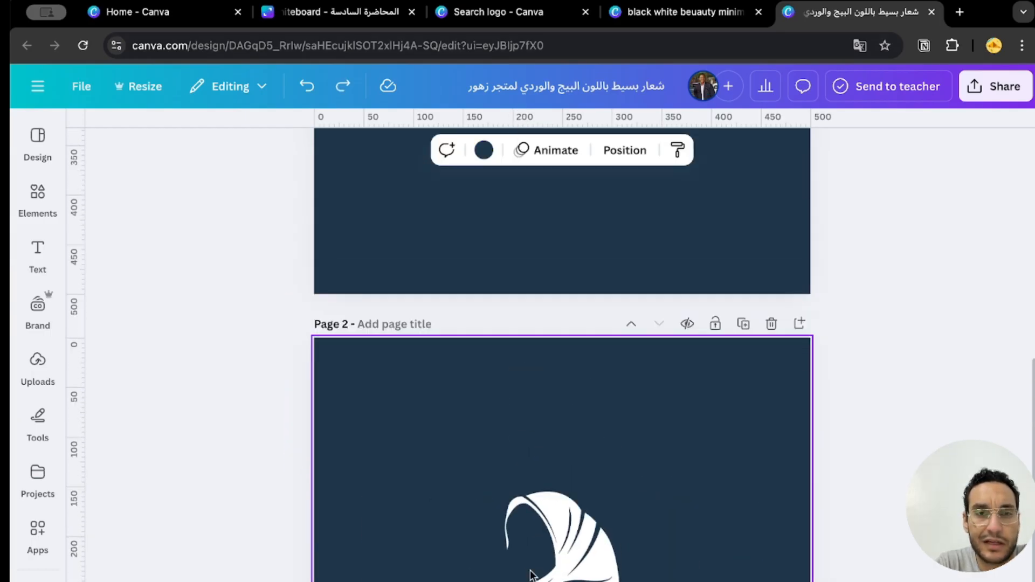
{"action": "scroll", "coordinate": [600, 573], "scroll_direction": "down", "scroll_amount": 8}
{"action": "left_click", "coordinate": [600, 573]}
{"action": "left_click", "coordinate": [488, 150]}
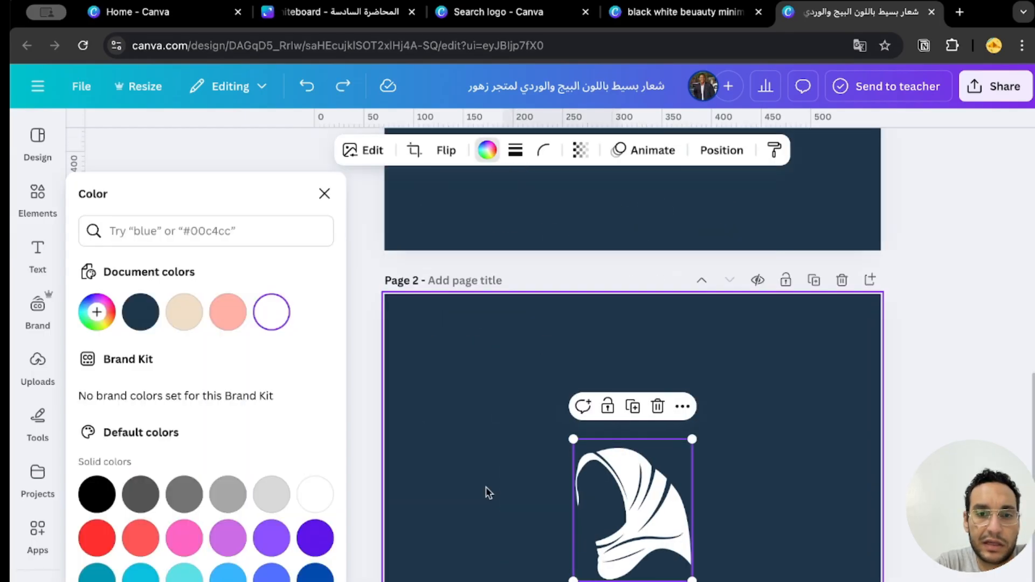
{"action": "left_click", "coordinate": [487, 492]}
{"action": "left_click", "coordinate": [620, 581]}
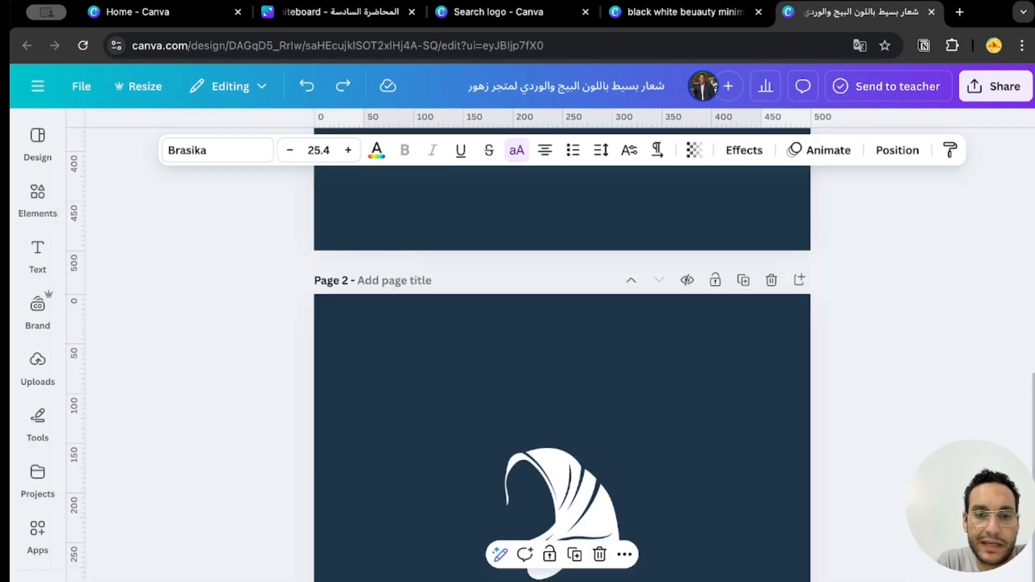
{"action": "scroll", "coordinate": [620, 576], "scroll_direction": "up", "scroll_amount": 5}
{"action": "scroll", "coordinate": [643, 315], "scroll_direction": "down", "scroll_amount": 5}
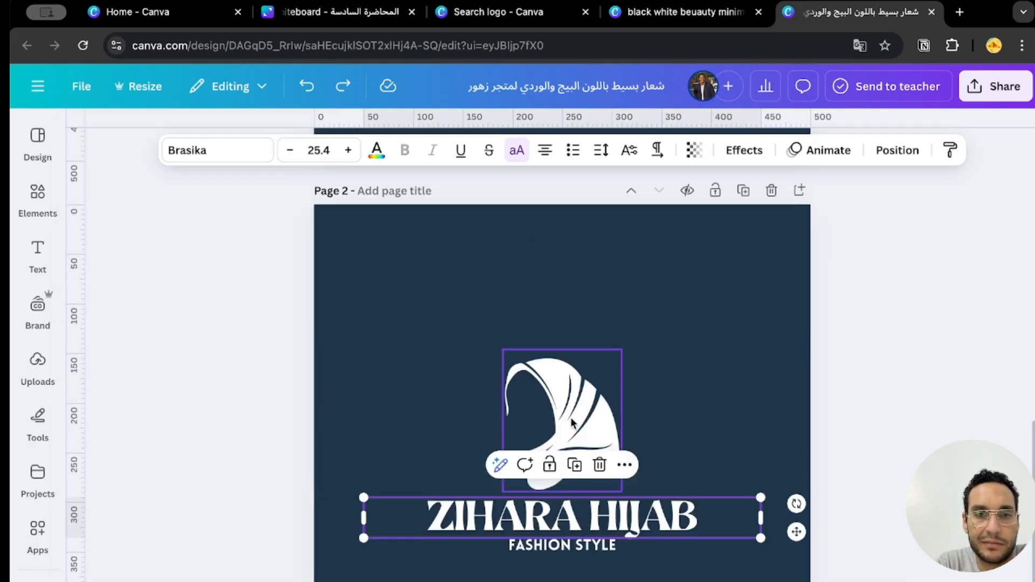
Add a third page with a copy of the pink flower and paste the white "ZIHARA HIJAB" title onto it.
{"action": "scroll", "coordinate": [640, 517], "scroll_direction": "down", "scroll_amount": 10}
{"action": "left_click", "coordinate": [686, 364]}
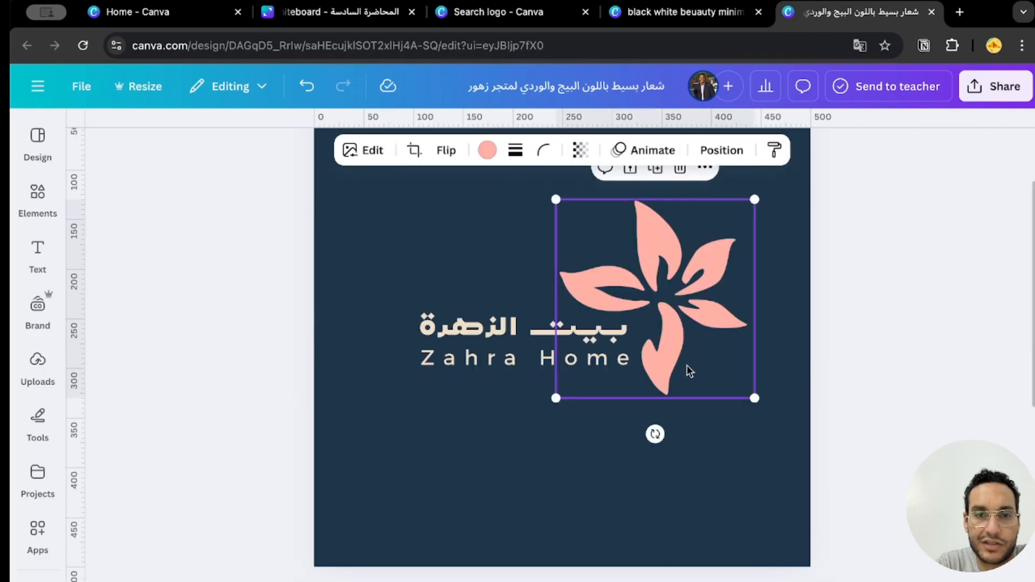
{"action": "scroll", "coordinate": [687, 543], "scroll_direction": "up", "scroll_amount": 8}
{"action": "left_click", "coordinate": [565, 292]}
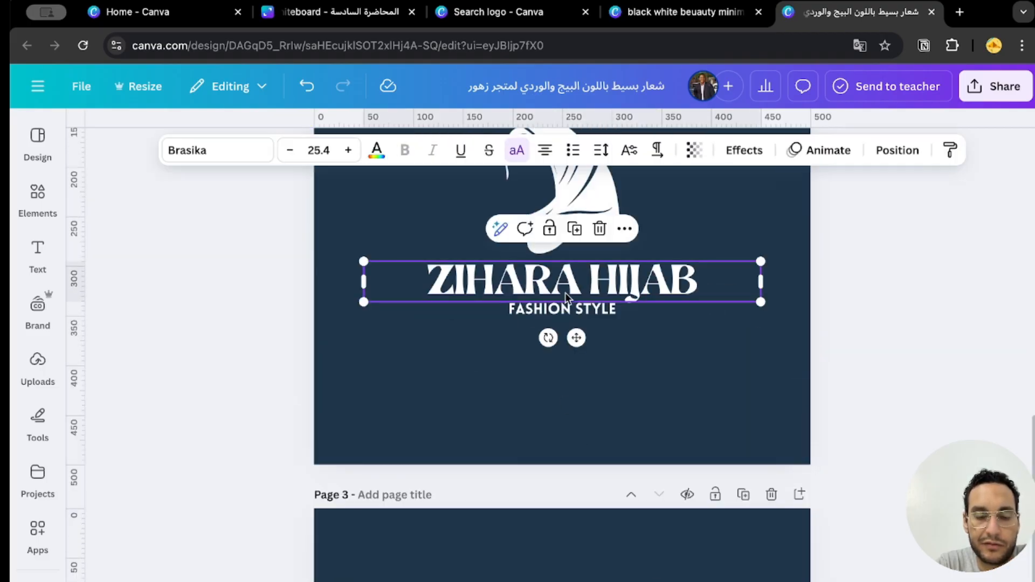
{"action": "scroll", "coordinate": [533, 442], "scroll_direction": "down", "scroll_amount": 6}
{"action": "key", "text": "ctrl+v"}
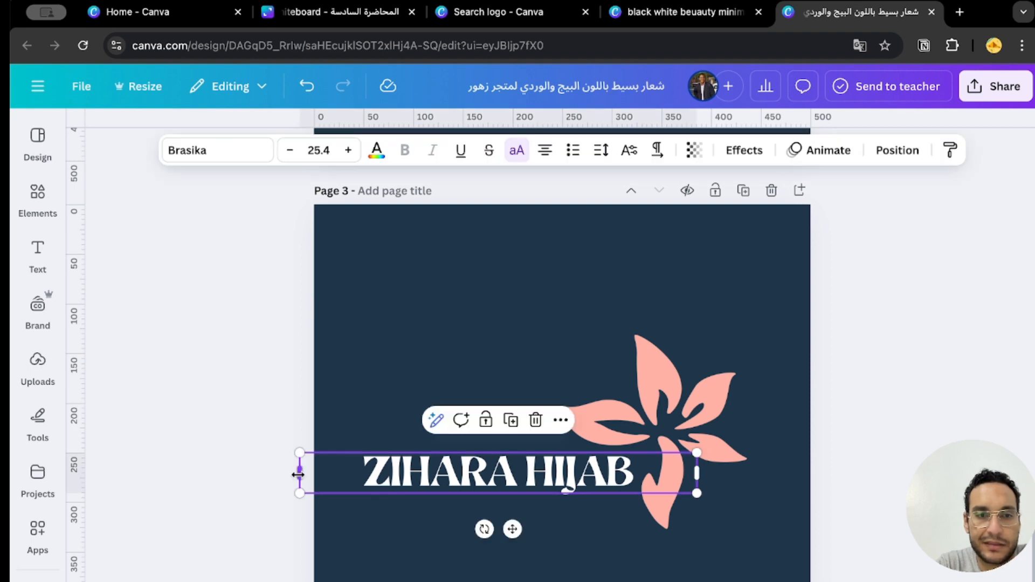
Narrow the "ZIHARA HIJAB" text box on page 3 so it wraps onto two lines, and place it beside the flower.
{"action": "left_click_drag", "start_coordinate": [298, 475], "coordinate": [413, 474]}
{"action": "left_click", "coordinate": [679, 536]}
{"action": "left_click_drag", "start_coordinate": [626, 483], "coordinate": [584, 483]}
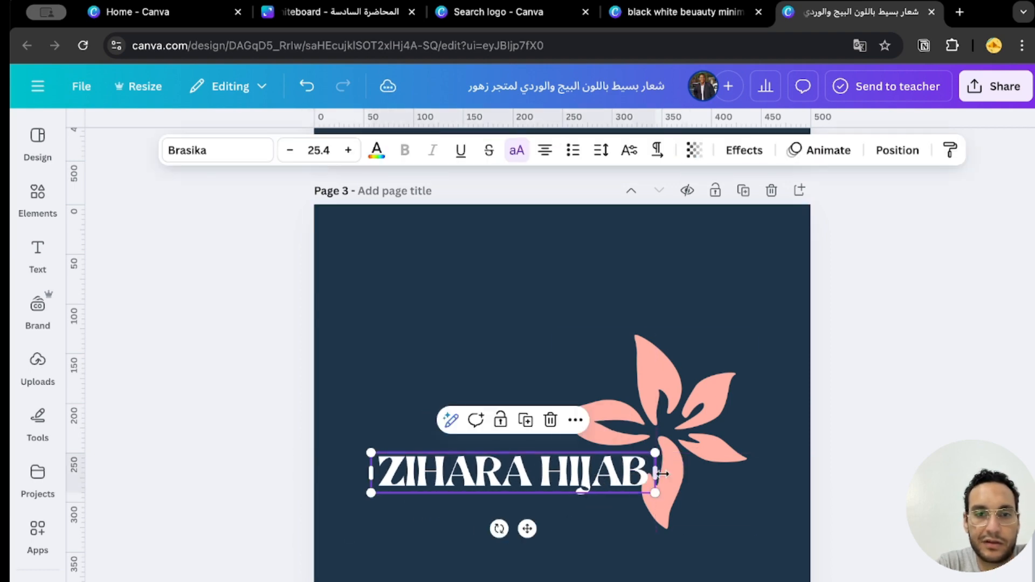
{"action": "left_click_drag", "start_coordinate": [662, 474], "coordinate": [519, 477]}
{"action": "left_click_drag", "start_coordinate": [451, 525], "coordinate": [480, 462]}
Search the graphic elements for "zahra", and replace the search with "ورد".
{"action": "left_click", "coordinate": [31, 205]}
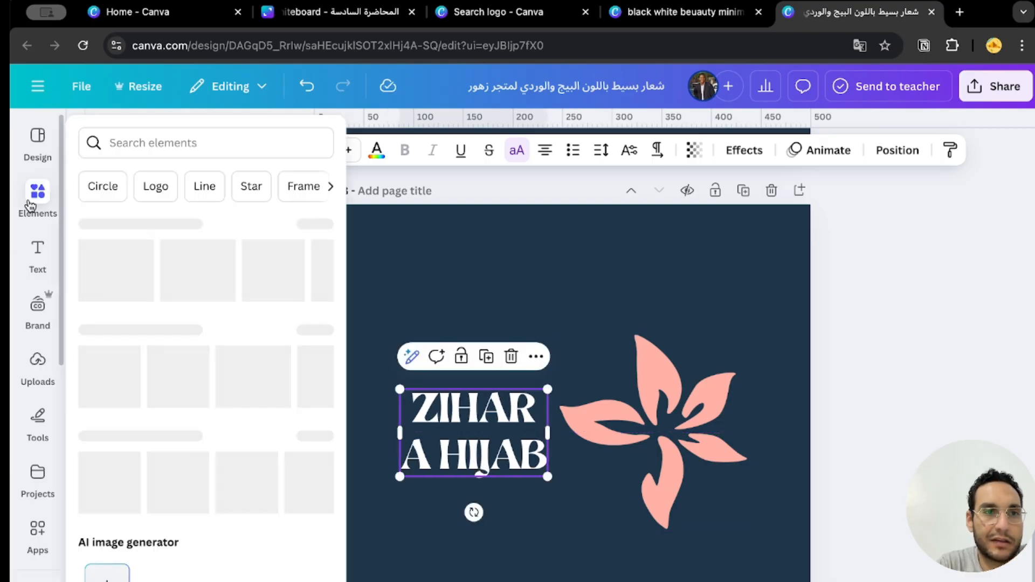
{"action": "left_click", "coordinate": [225, 145]}
{"action": "type", "text": "zahra"}
{"action": "key", "text": "Return"}
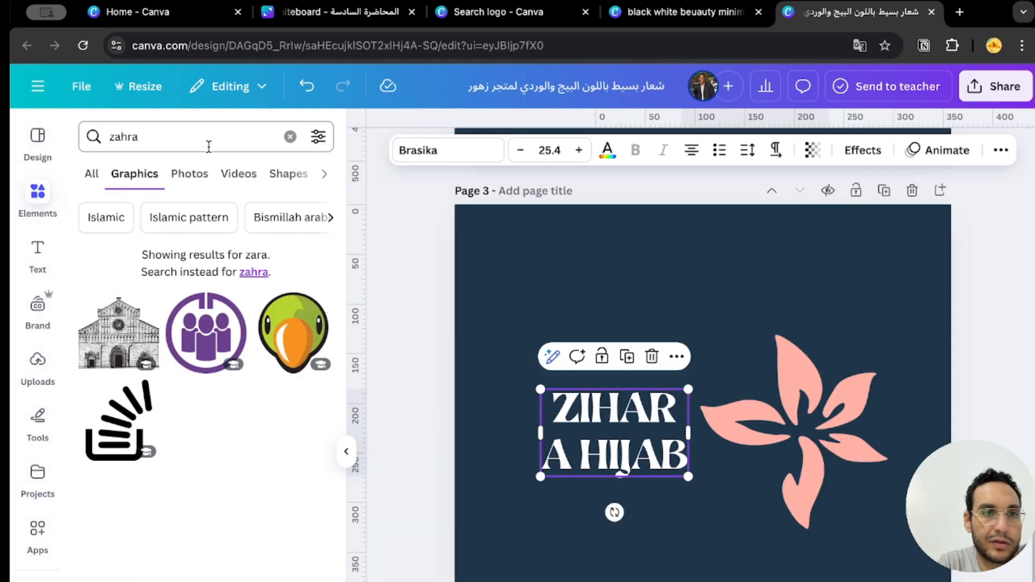
{"action": "left_click", "coordinate": [290, 137]}
{"action": "type", "text": "ورد"}
{"action": "key", "text": "Return"}
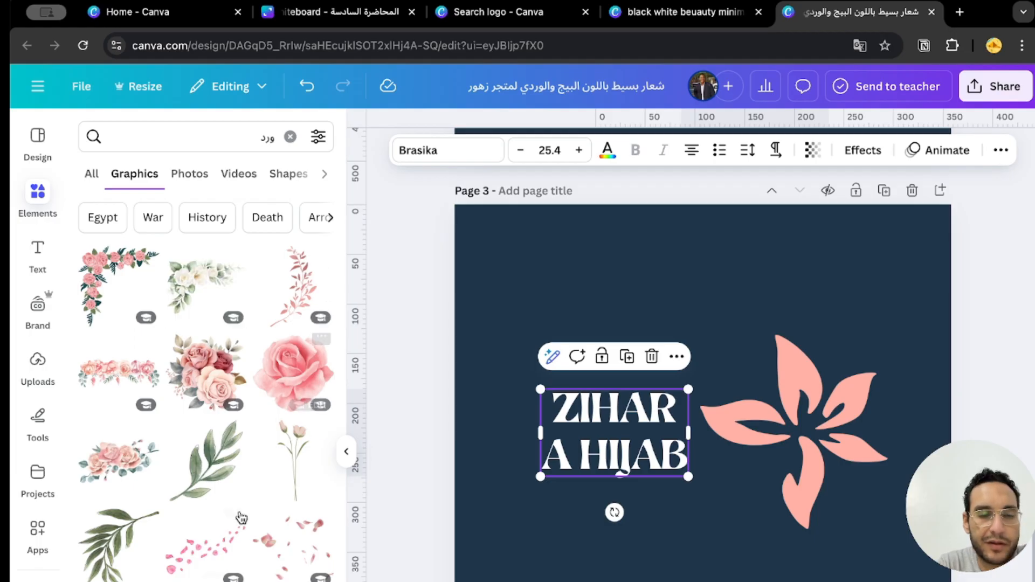
Browse the flower graphics and add the black outline rose to page 3.
{"action": "scroll", "coordinate": [241, 518], "scroll_direction": "down", "scroll_amount": 15}
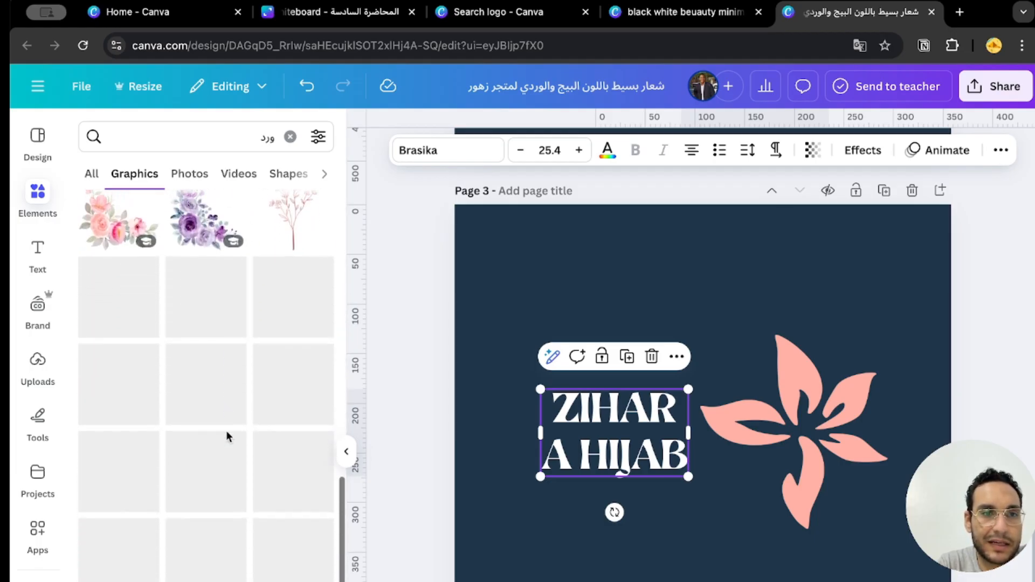
{"action": "scroll", "coordinate": [300, 386], "scroll_direction": "down", "scroll_amount": 4}
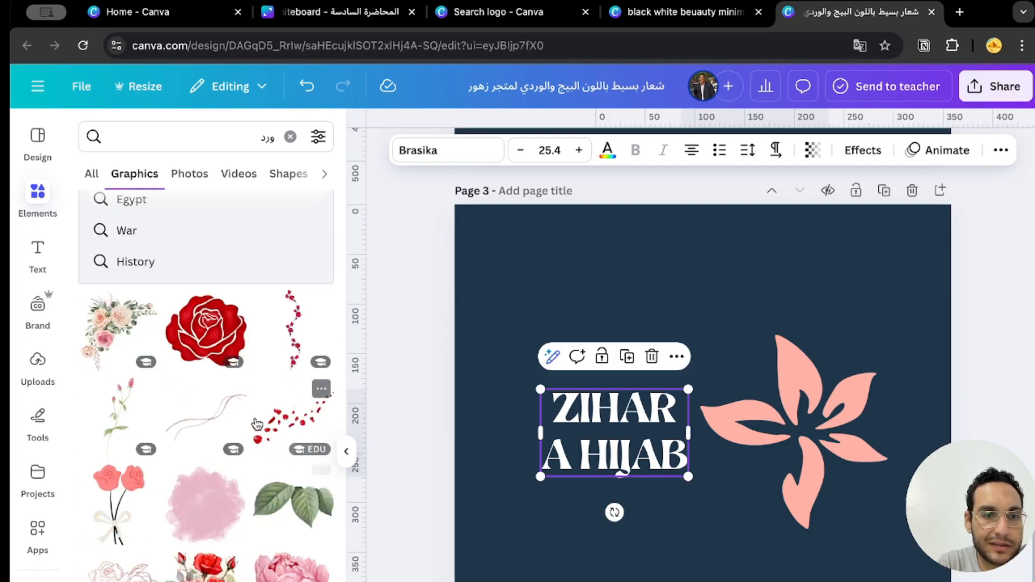
{"action": "scroll", "coordinate": [257, 424], "scroll_direction": "down", "scroll_amount": 6}
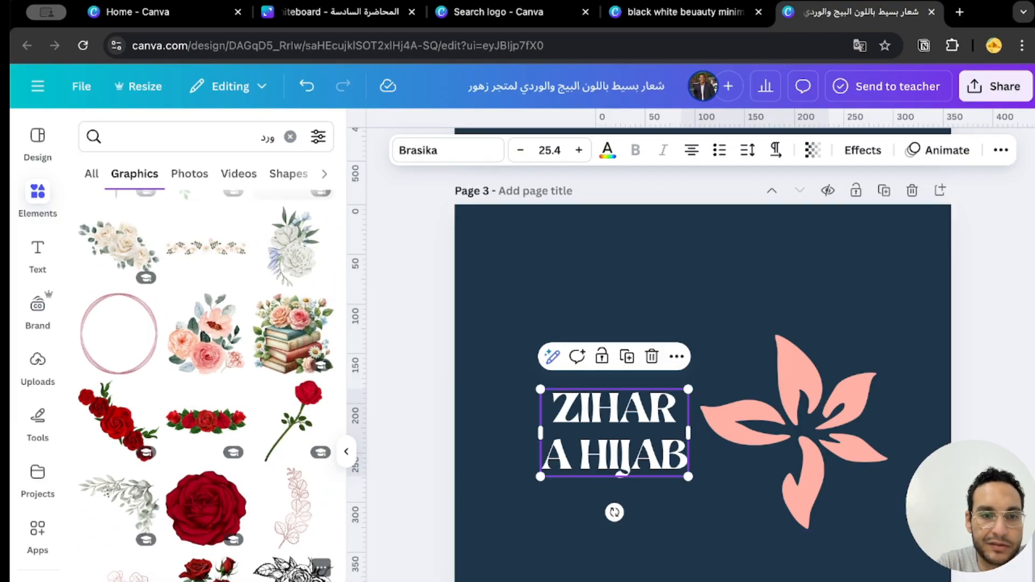
{"action": "scroll", "coordinate": [251, 492], "scroll_direction": "up", "scroll_amount": 3}
{"action": "scroll", "coordinate": [169, 576], "scroll_direction": "down", "scroll_amount": 8}
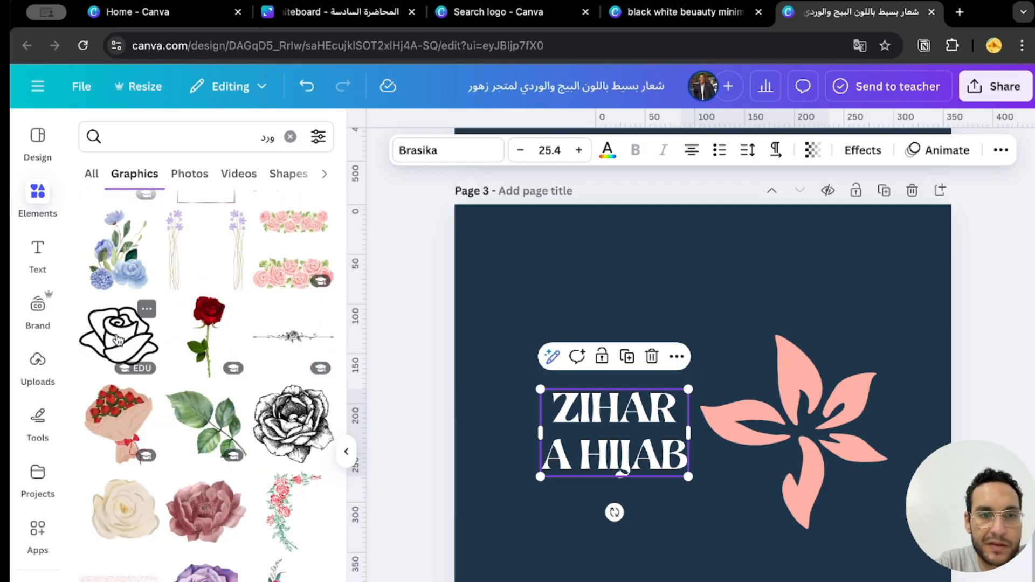
{"action": "scroll", "coordinate": [114, 341], "scroll_direction": "down", "scroll_amount": 2}
{"action": "left_click", "coordinate": [118, 245]}
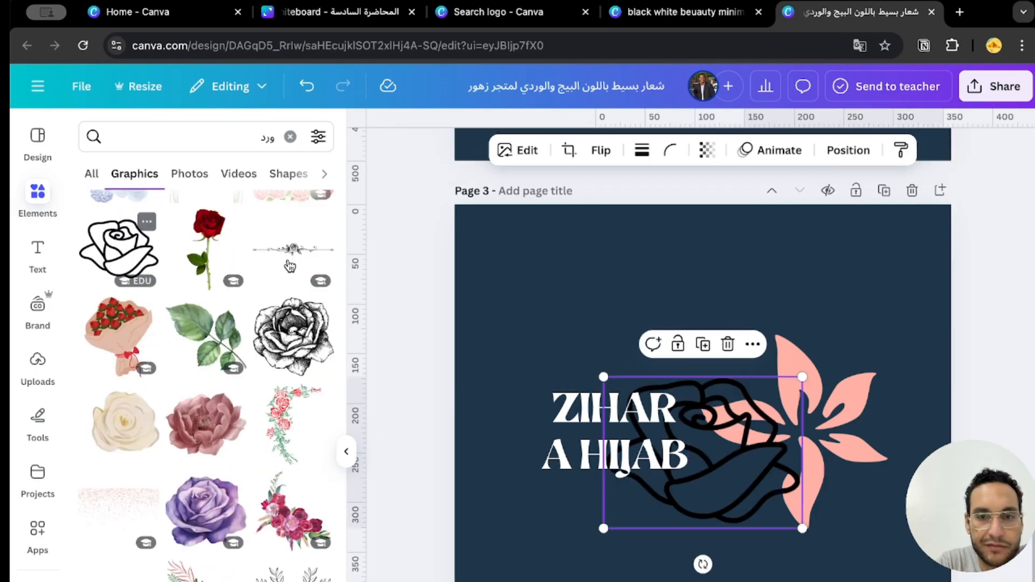
Recolor the outline rose pink and arrange the "ZIHARA HIJAB" title beneath it, apart from the pink flower.
{"action": "left_click_drag", "start_coordinate": [570, 457], "coordinate": [660, 581]}
{"action": "left_click", "coordinate": [654, 522]}
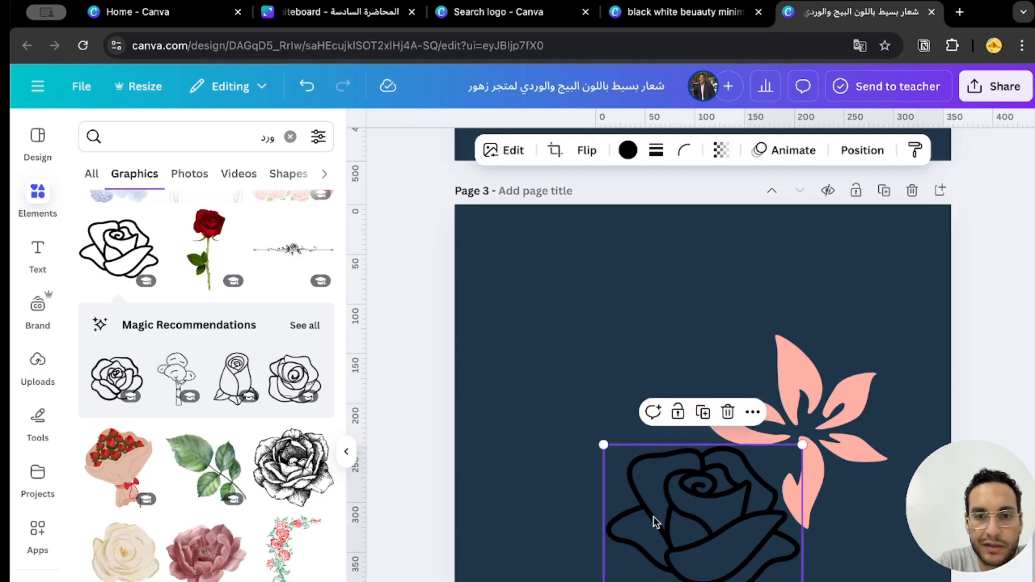
{"action": "left_click", "coordinate": [629, 152]}
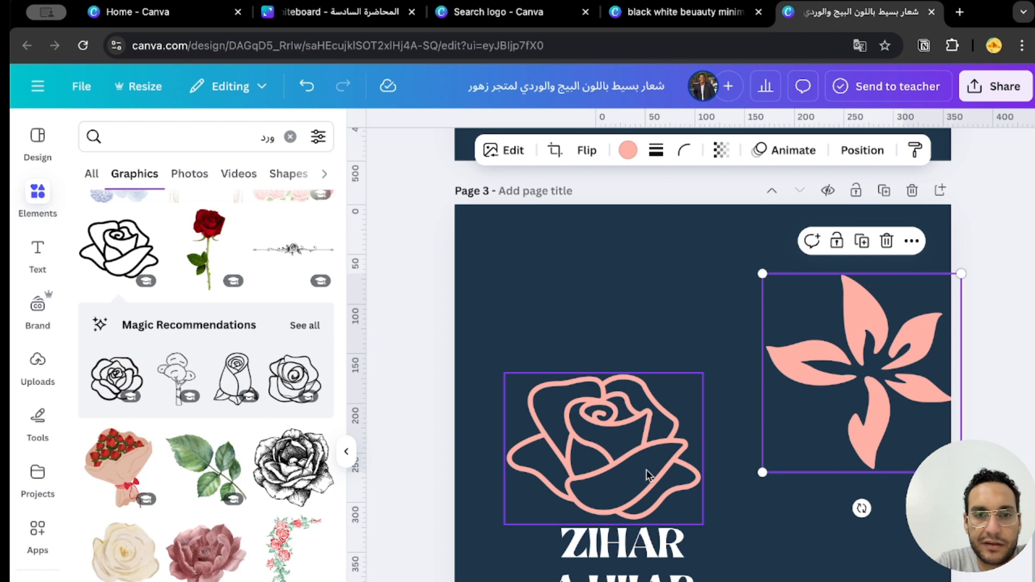
{"action": "left_click_drag", "start_coordinate": [646, 470], "coordinate": [659, 464]}
Try the Lovelo font on the "ZIHARA HIJAB" title on page 3, and undo the font change.
{"action": "left_click", "coordinate": [642, 544]}
{"action": "left_click", "coordinate": [418, 150]}
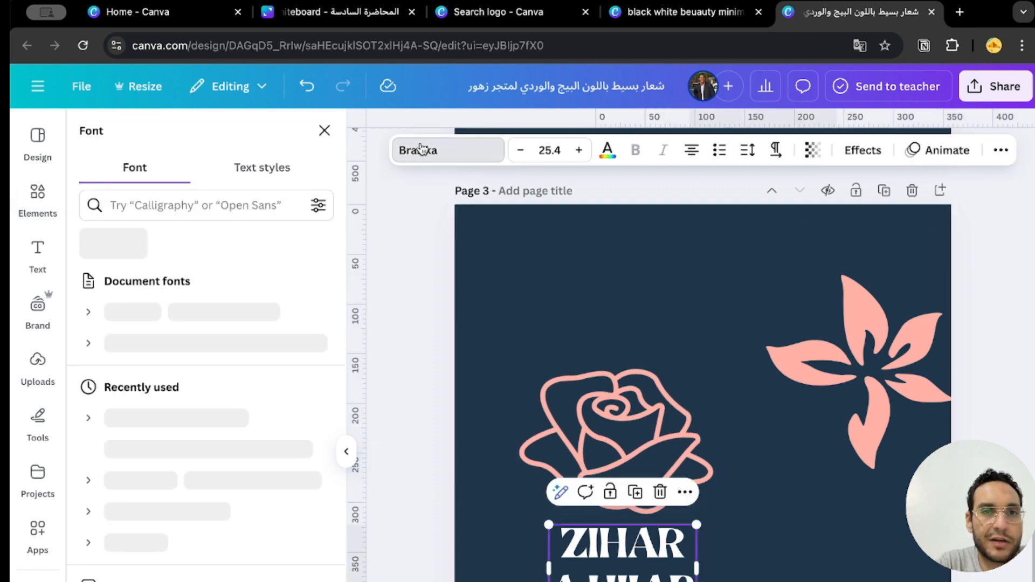
{"action": "left_click", "coordinate": [250, 385]}
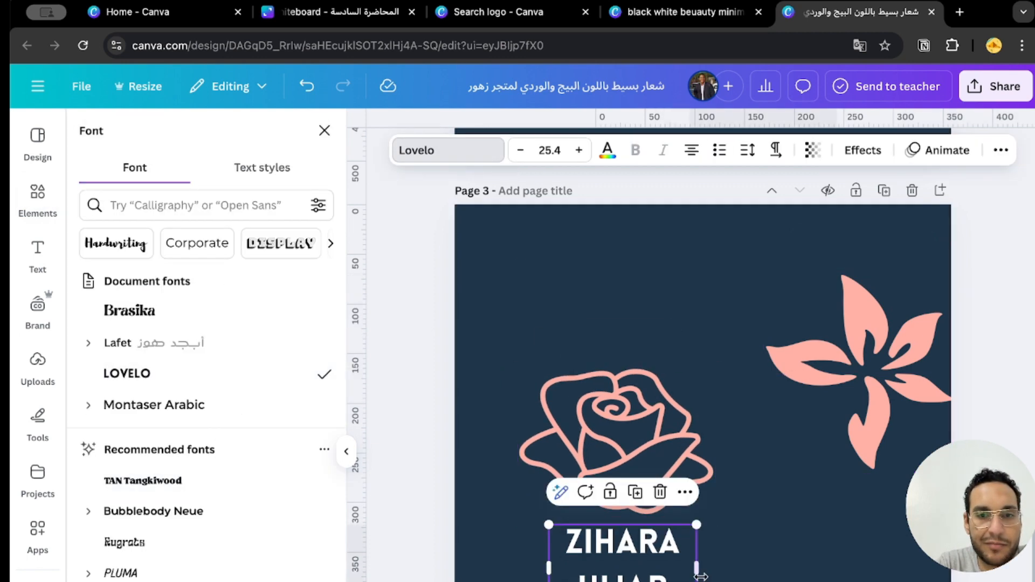
{"action": "key", "text": "super+z"}
{"action": "left_click", "coordinate": [761, 580]}
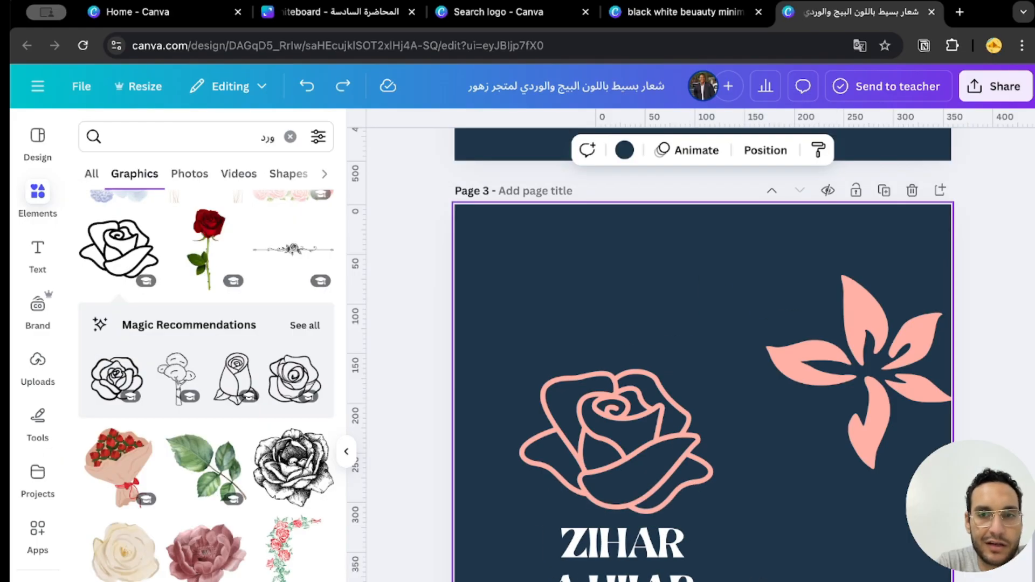
Delete the pink flower from page 3 and center the outline rose and title together on the page.
{"action": "left_click", "coordinate": [857, 386]}
{"action": "key", "text": "Delete"}
{"action": "left_click_drag", "start_coordinate": [745, 576], "coordinate": [747, 351]}
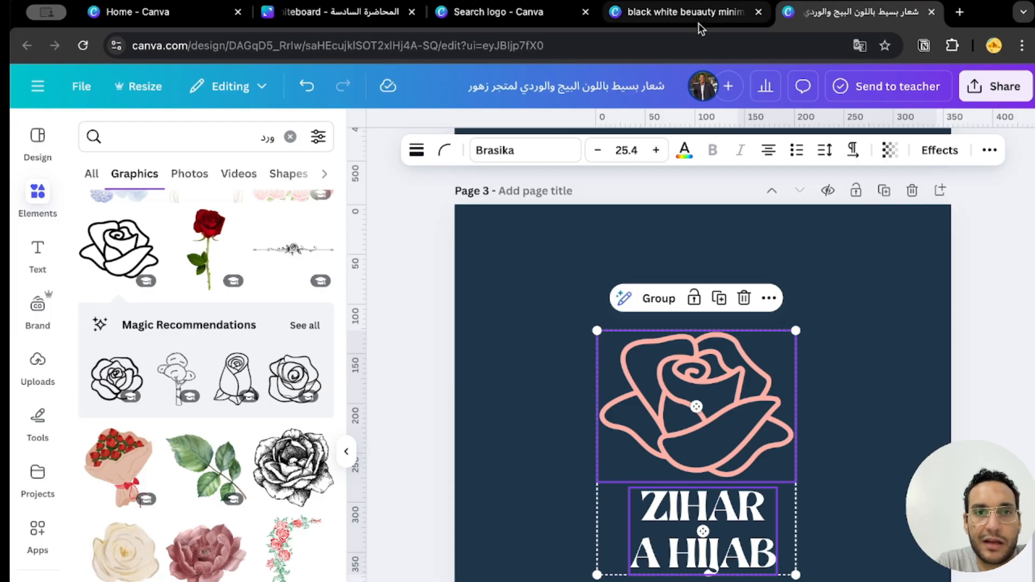
Return to the logo template search and open the preview of the "عالم الجمال" women's fashion logo.
{"action": "left_click", "coordinate": [488, 11]}
{"action": "left_click", "coordinate": [23, 187]}
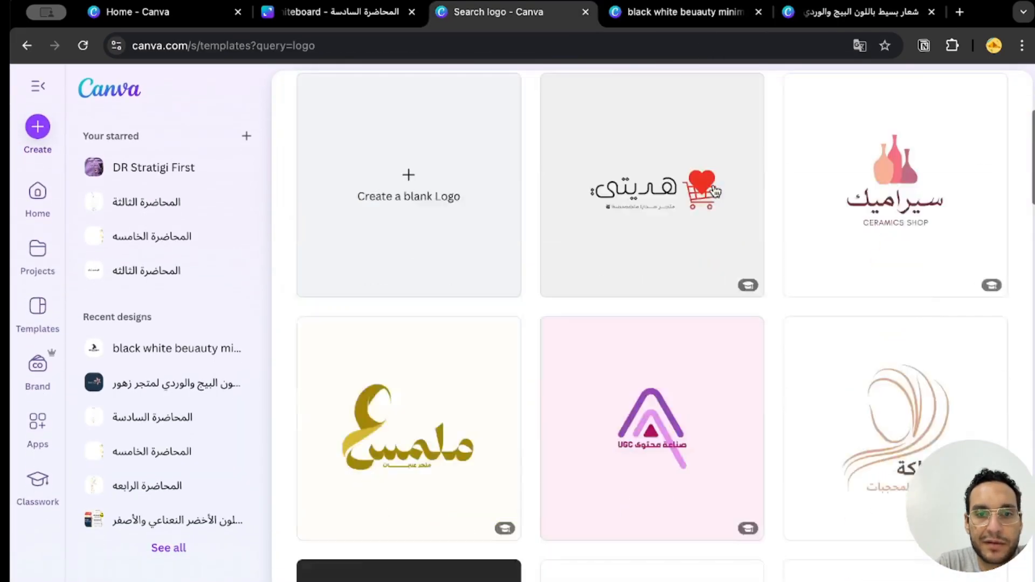
{"action": "scroll", "coordinate": [658, 372], "scroll_direction": "down", "scroll_amount": 5}
{"action": "scroll", "coordinate": [659, 372], "scroll_direction": "down", "scroll_amount": 8}
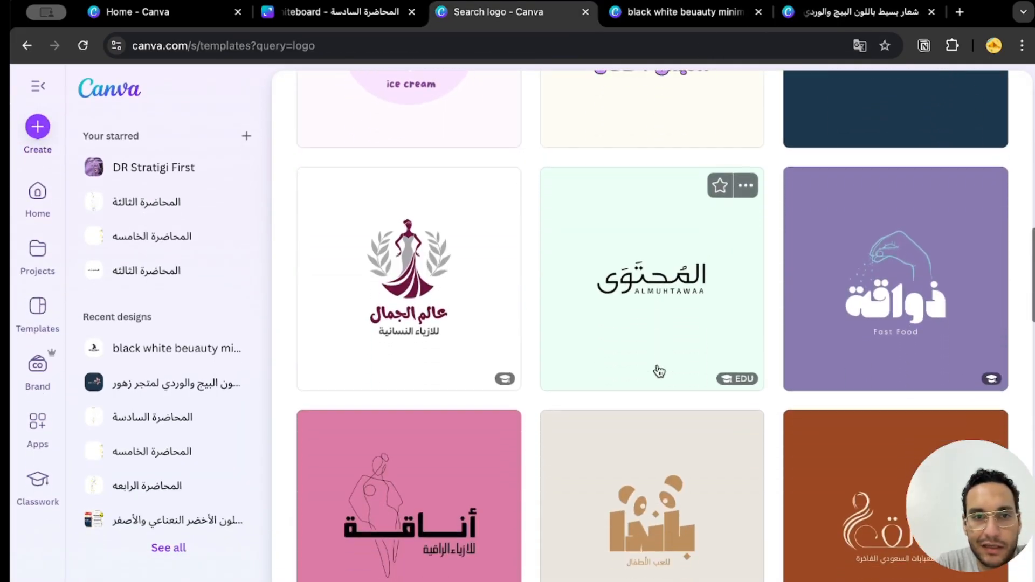
{"action": "left_click", "coordinate": [402, 301]}
Examine the "عالم الجمال" logo, its white and maroon versions, and the similar logo templates.
{"action": "scroll", "coordinate": [393, 492], "scroll_direction": "down", "scroll_amount": 10}
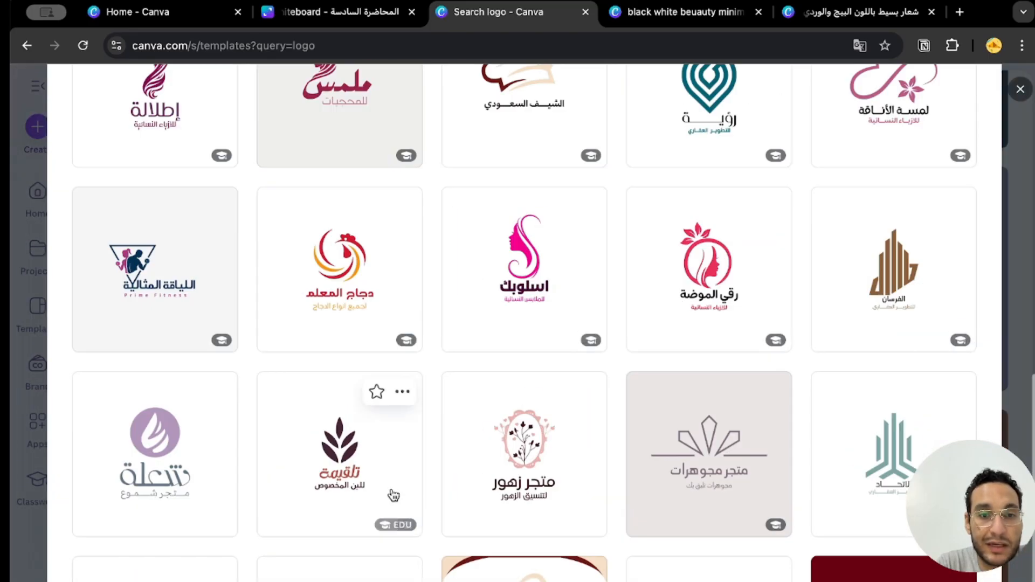
{"action": "scroll", "coordinate": [393, 495], "scroll_direction": "up", "scroll_amount": 7}
{"action": "scroll", "coordinate": [393, 494], "scroll_direction": "up", "scroll_amount": 5}
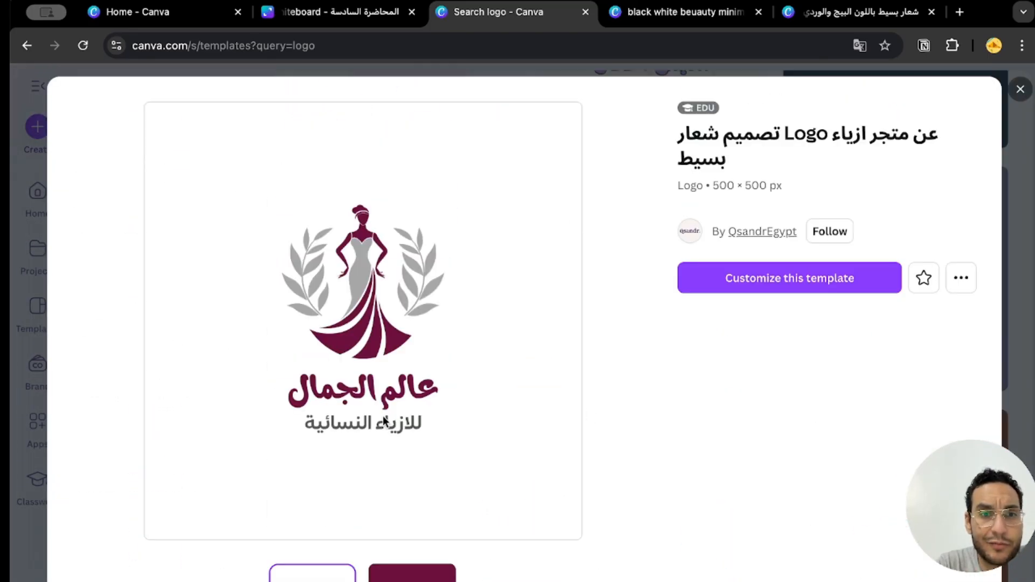
{"action": "scroll", "coordinate": [385, 421], "scroll_direction": "down", "scroll_amount": 4}
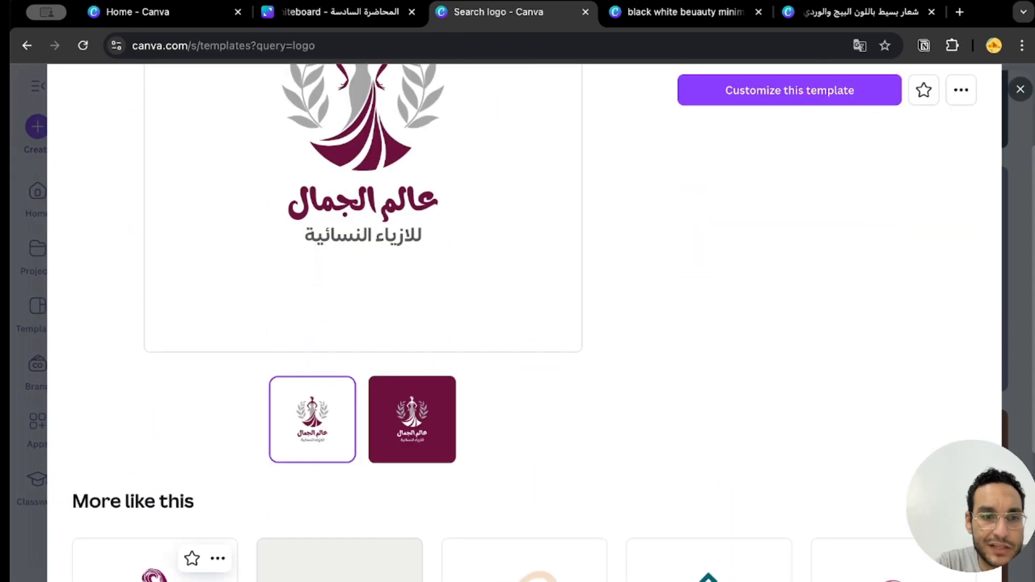
{"action": "scroll", "coordinate": [372, 203], "scroll_direction": "up", "scroll_amount": 3}
{"action": "scroll", "coordinate": [377, 353], "scroll_direction": "down", "scroll_amount": 8}
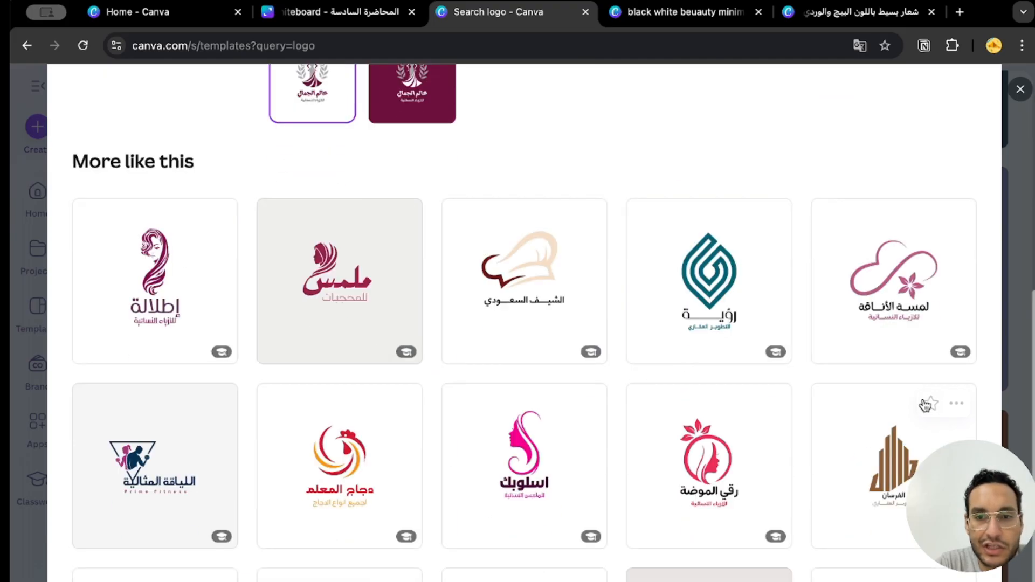
Look through more of the logo templates similar to the "عالم الجمال" design and return to its preview.
{"action": "scroll", "coordinate": [901, 511], "scroll_direction": "down", "scroll_amount": 5}
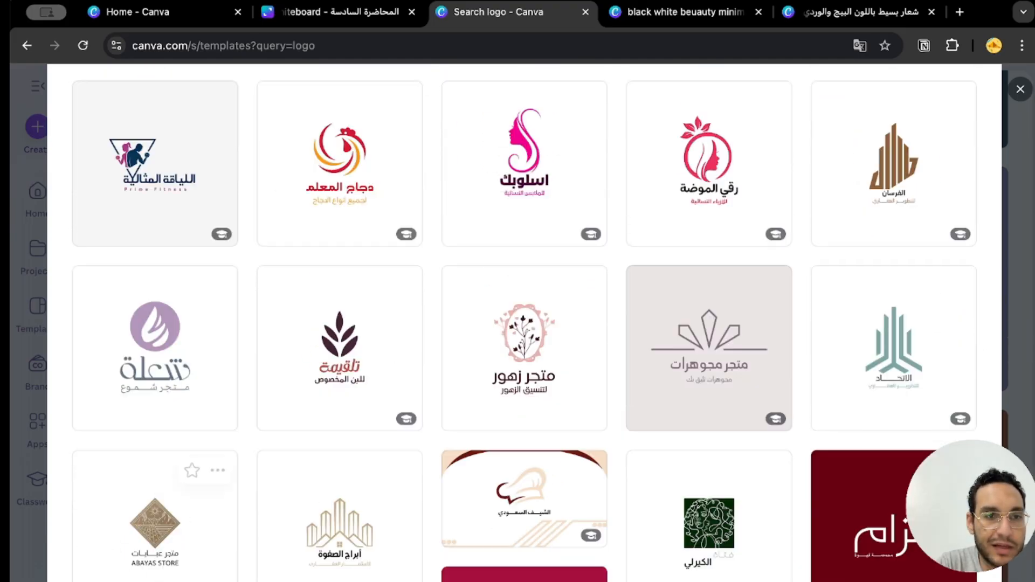
{"action": "scroll", "coordinate": [845, 559], "scroll_direction": "down", "scroll_amount": 3}
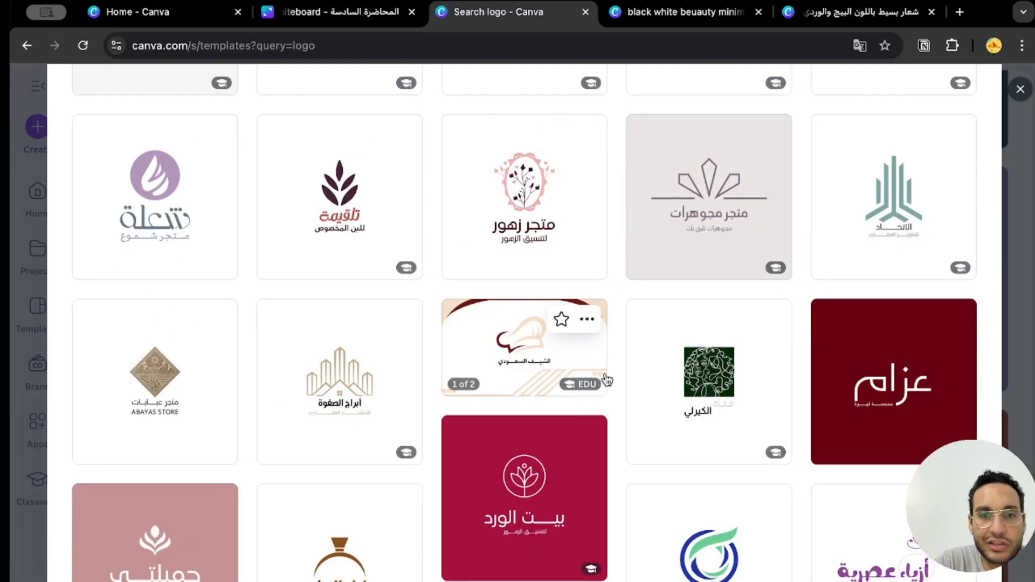
{"action": "left_click", "coordinate": [281, 538]}
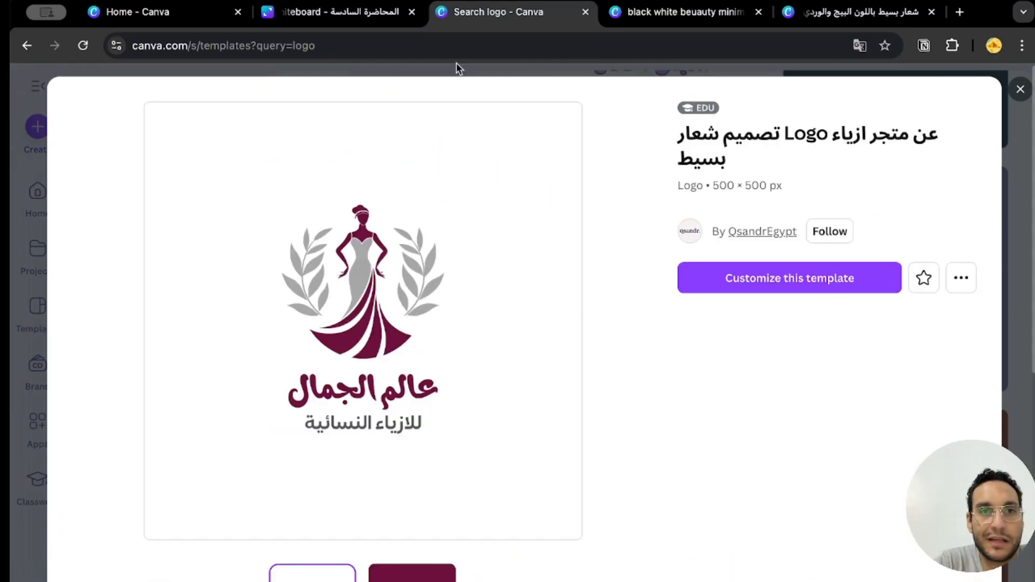
Switch to the black-and-white hijab logo design and open its download settings with the page selection.
{"action": "left_click", "coordinate": [680, 12]}
{"action": "key", "text": "Escape"}
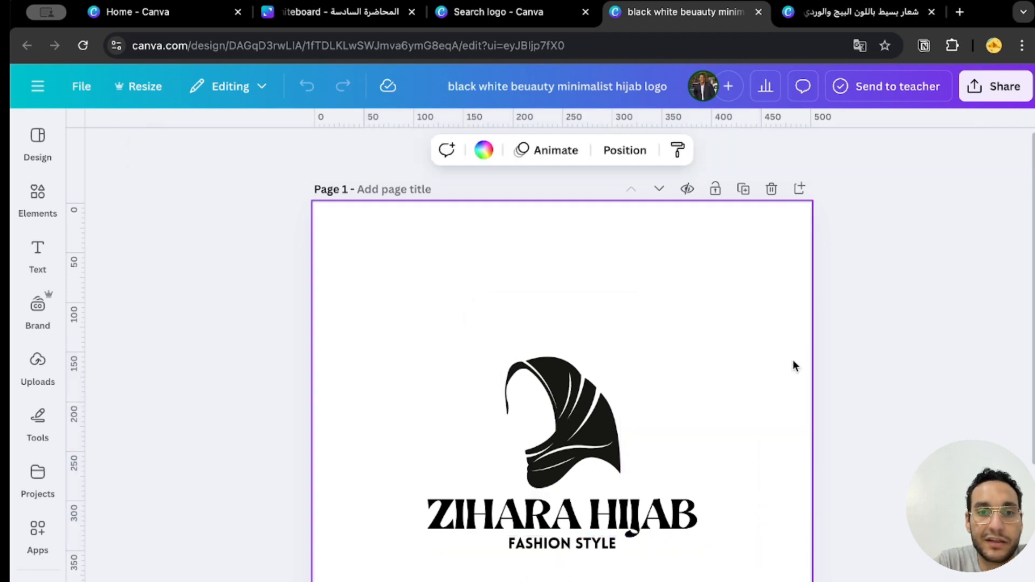
{"action": "left_click", "coordinate": [1005, 91]}
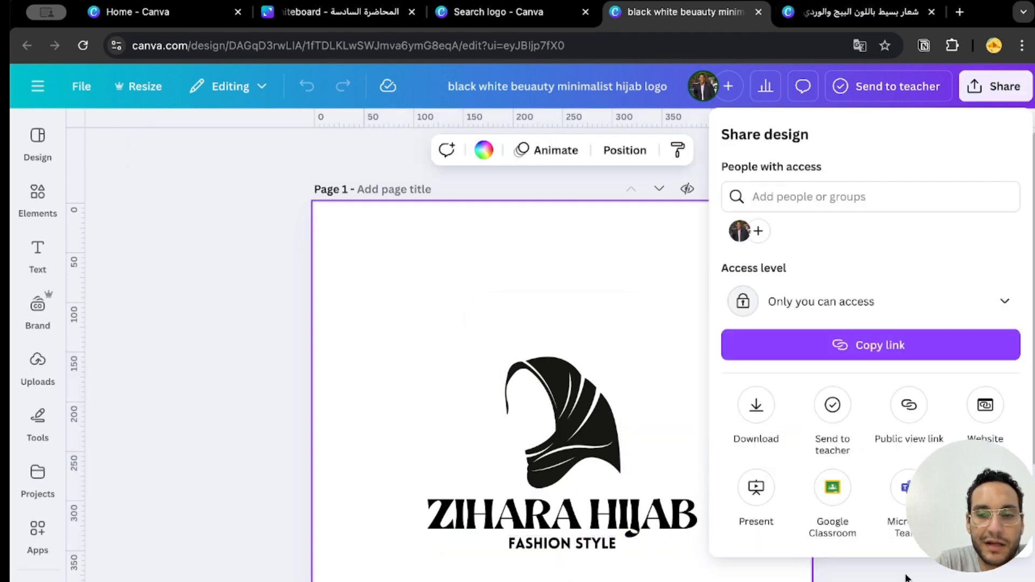
{"action": "left_click", "coordinate": [755, 410]}
{"action": "left_click", "coordinate": [843, 432]}
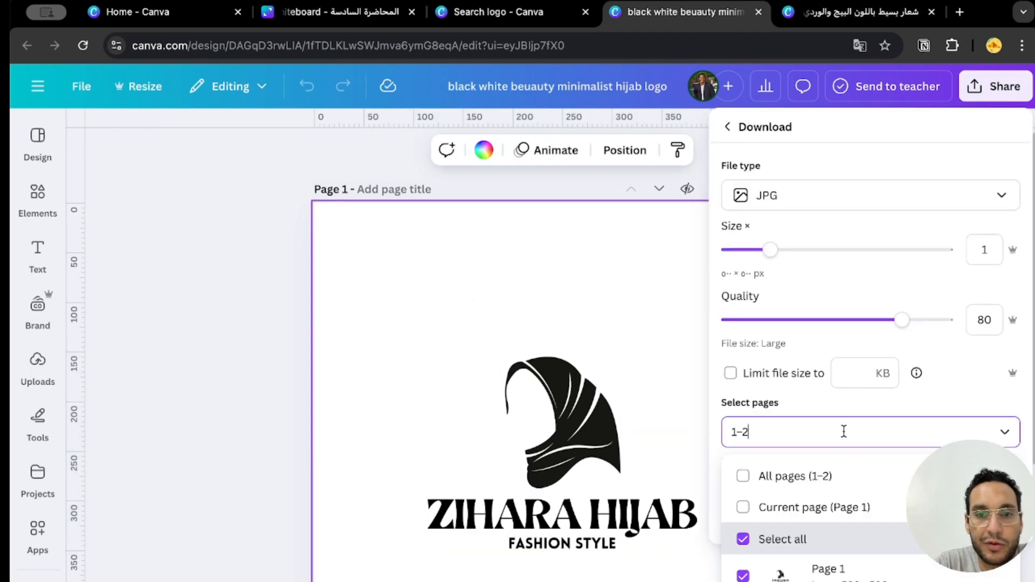
Download only page 1 of the "ZIHARA HIJAB" logo as a JPG.
{"action": "left_click", "coordinate": [804, 209]}
{"action": "left_click", "coordinate": [833, 154]}
{"action": "left_click", "coordinate": [785, 432]}
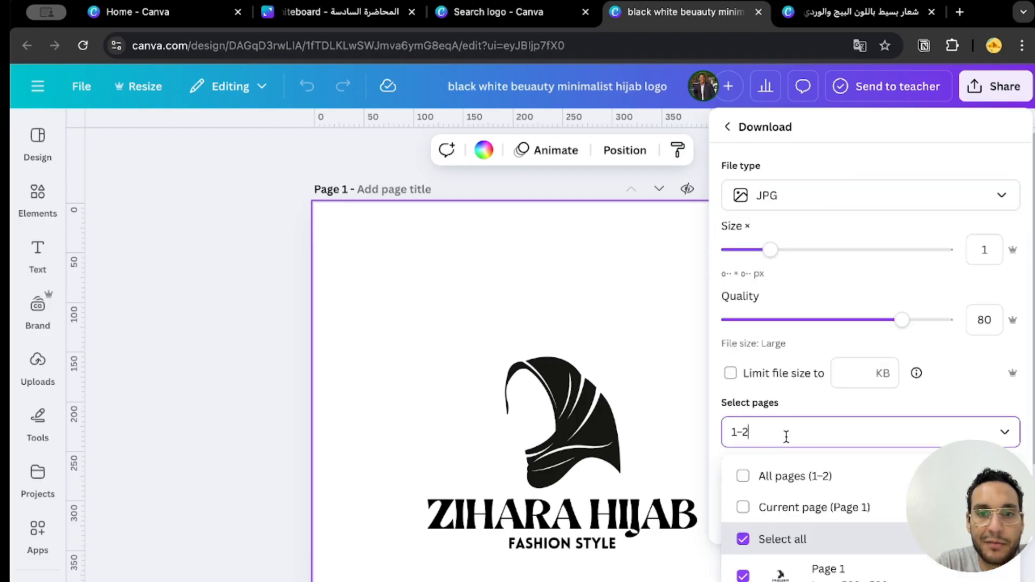
{"action": "left_click", "coordinate": [765, 503]}
{"action": "left_click", "coordinate": [755, 296]}
{"action": "left_click", "coordinate": [756, 515]}
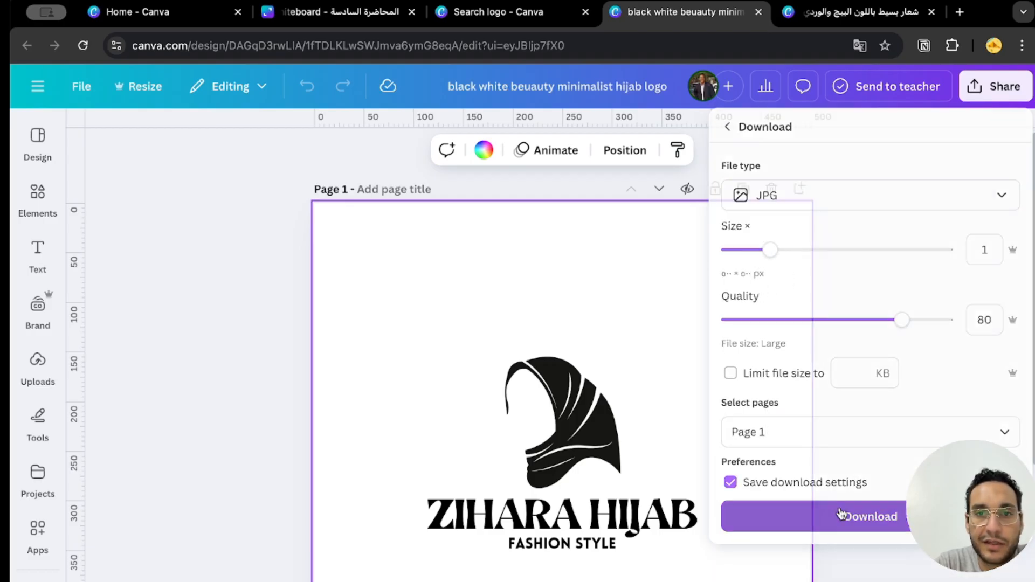
{"action": "left_click_drag", "start_coordinate": [413, 579], "coordinate": [738, 304]}
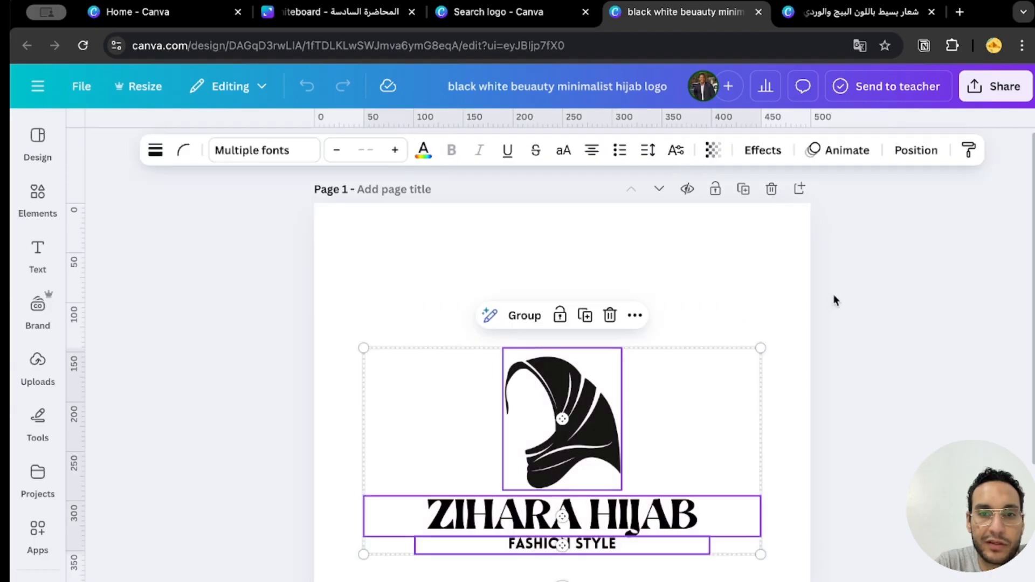
{"action": "left_click", "coordinate": [737, 300]}
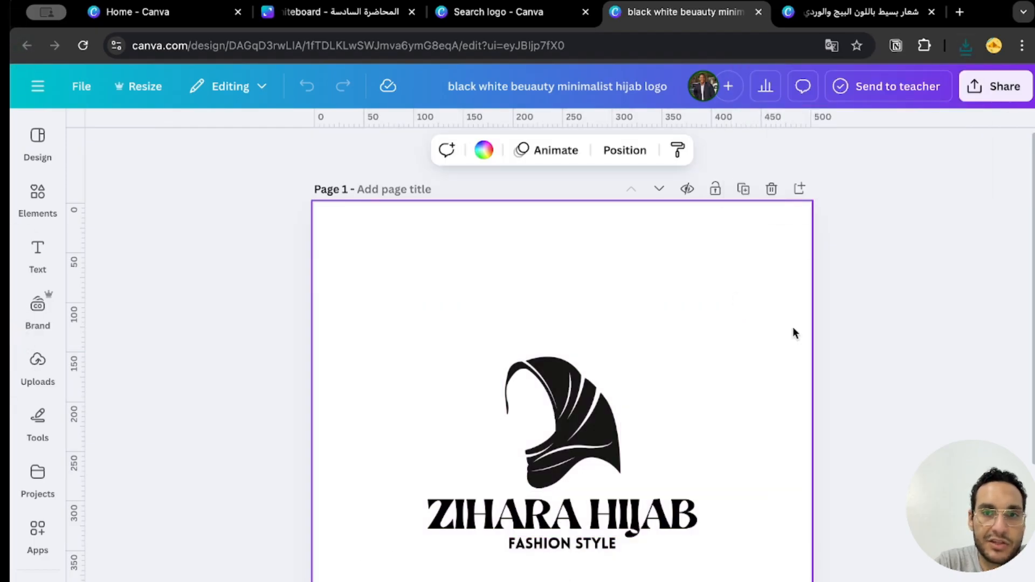
Try PNG as the download file type for the hijab logo and close the download settings without downloading.
{"action": "scroll", "coordinate": [792, 327], "scroll_direction": "down", "scroll_amount": 10}
{"action": "left_click", "coordinate": [996, 86]}
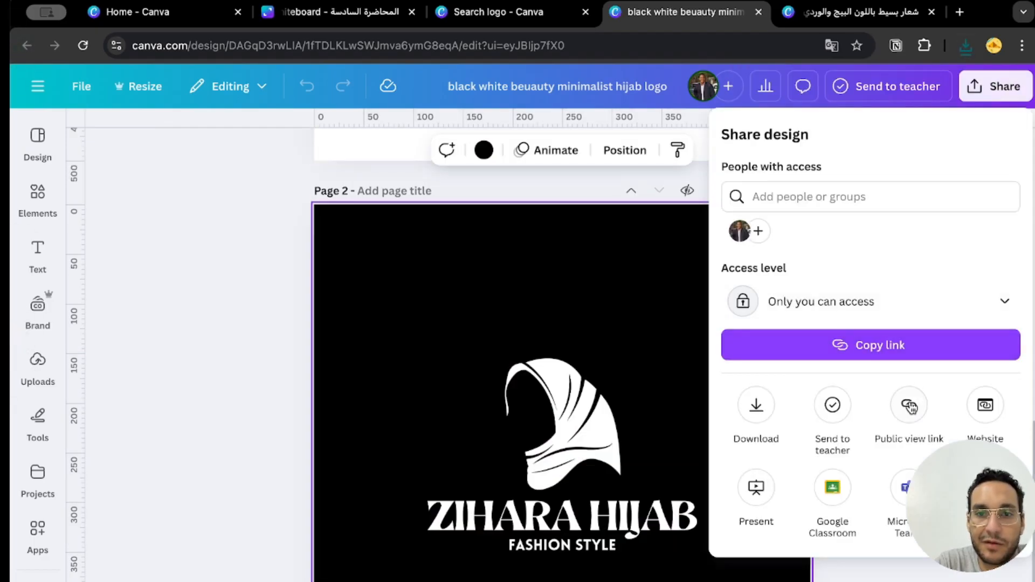
{"action": "left_click", "coordinate": [756, 410]}
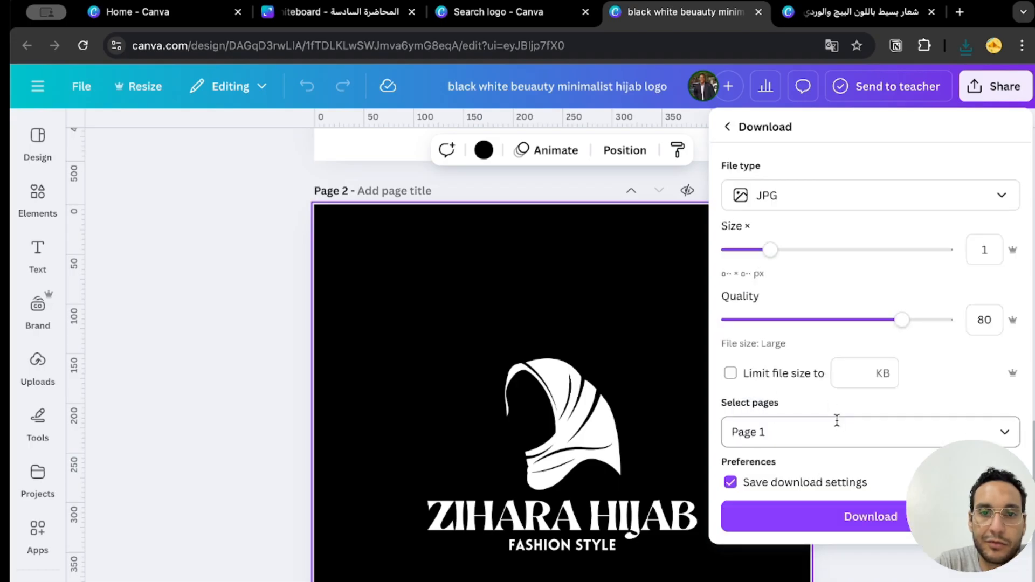
{"action": "left_click", "coordinate": [811, 209]}
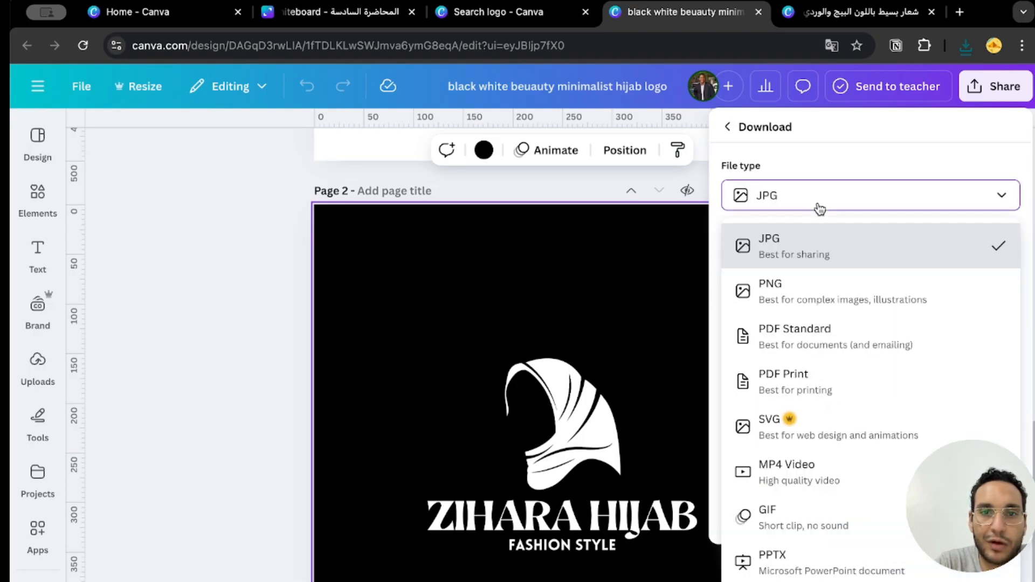
{"action": "left_click", "coordinate": [857, 306]}
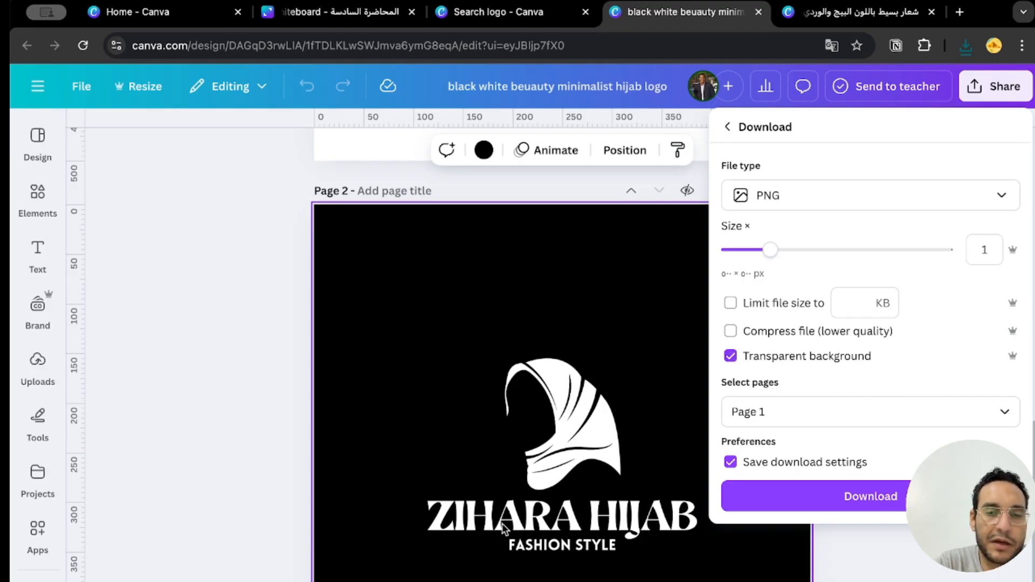
{"action": "left_click", "coordinate": [441, 353]}
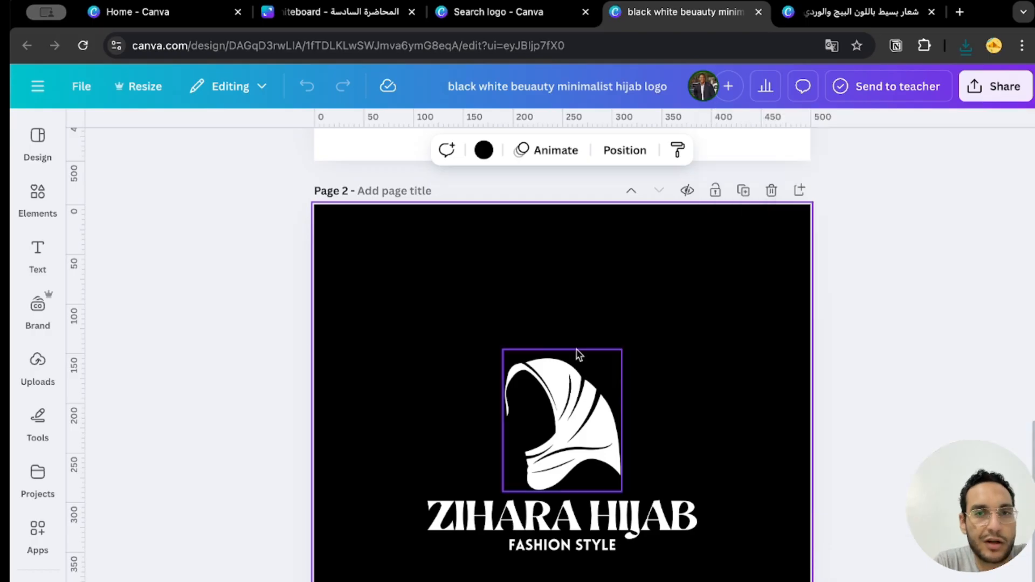
Compare the logo's black-on-white version on page 1 with the white-on-black version on page 2.
{"action": "scroll", "coordinate": [575, 348], "scroll_direction": "up", "scroll_amount": 10}
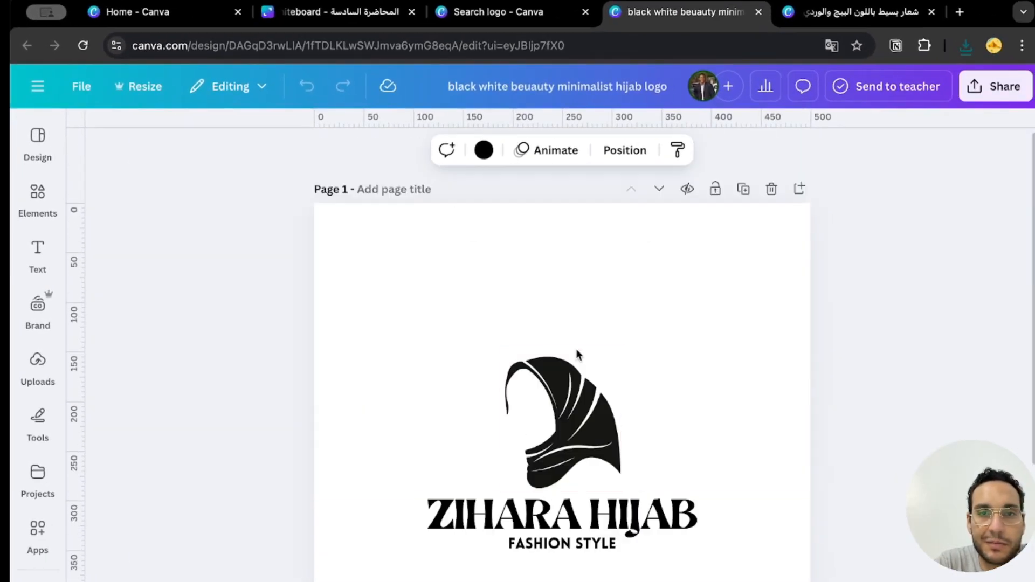
{"action": "scroll", "coordinate": [575, 348], "scroll_direction": "down", "scroll_amount": 10}
{"action": "scroll", "coordinate": [575, 348], "scroll_direction": "up", "scroll_amount": 10}
{"action": "scroll", "coordinate": [306, 539], "scroll_direction": "down", "scroll_amount": 10}
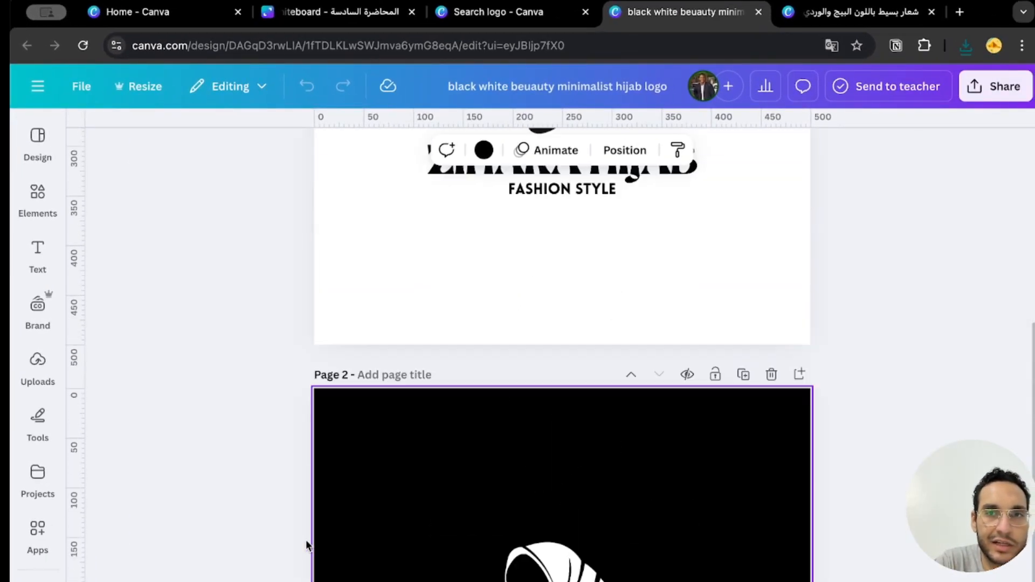
{"action": "scroll", "coordinate": [306, 539], "scroll_direction": "up", "scroll_amount": 10}
Switch to the rose logo design and scale down the outline rose and "ZIHAR A HIJAB" title together on page 3.
{"action": "left_click", "coordinate": [860, 12]}
{"action": "left_click", "coordinate": [428, 417]}
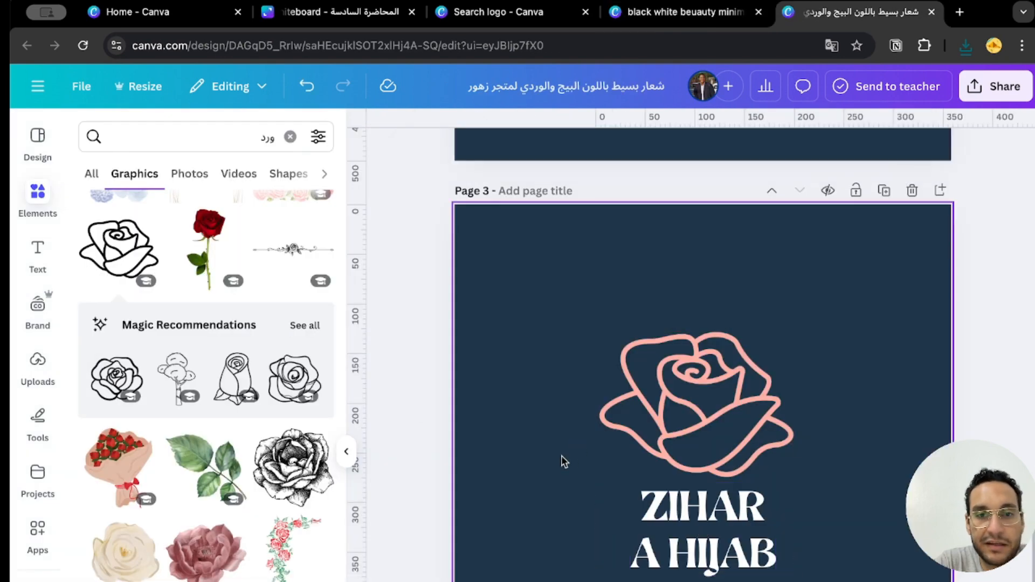
{"action": "left_click_drag", "start_coordinate": [537, 581], "coordinate": [884, 276]}
{"action": "left_click_drag", "start_coordinate": [795, 574], "coordinate": [747, 538]}
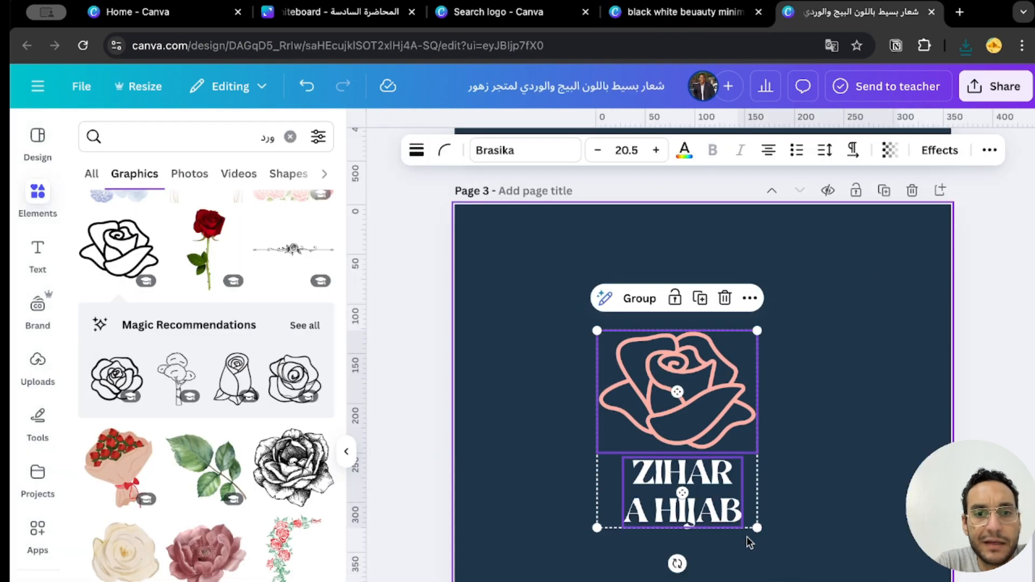
Try deleting the navy background of page 3, and undo the deletion.
{"action": "left_click", "coordinate": [797, 552]}
{"action": "key", "text": "Delete"}
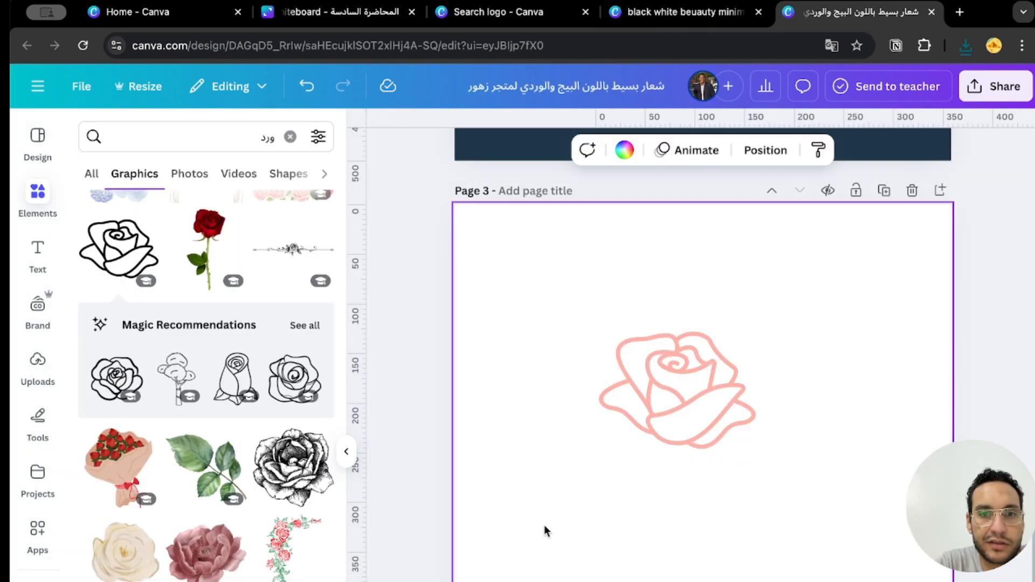
{"action": "left_click_drag", "start_coordinate": [544, 525], "coordinate": [774, 327]}
{"action": "key", "text": "ctrl+z"}
Recolor the outline rose on page 3 from the document colors to white, matching the title.
{"action": "left_click_drag", "start_coordinate": [539, 569], "coordinate": [781, 331]}
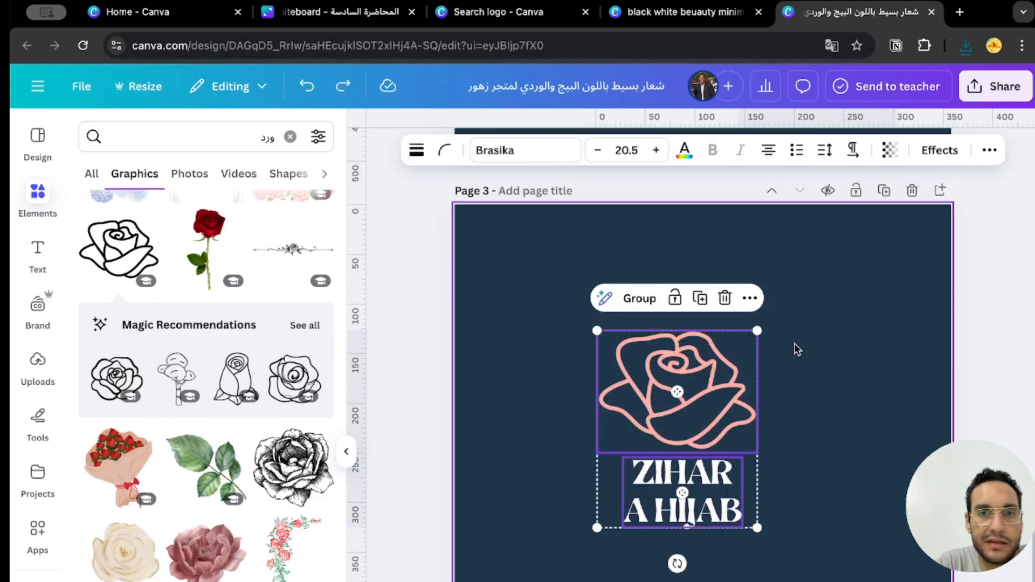
{"action": "left_click", "coordinate": [779, 365]}
{"action": "left_click", "coordinate": [674, 372]}
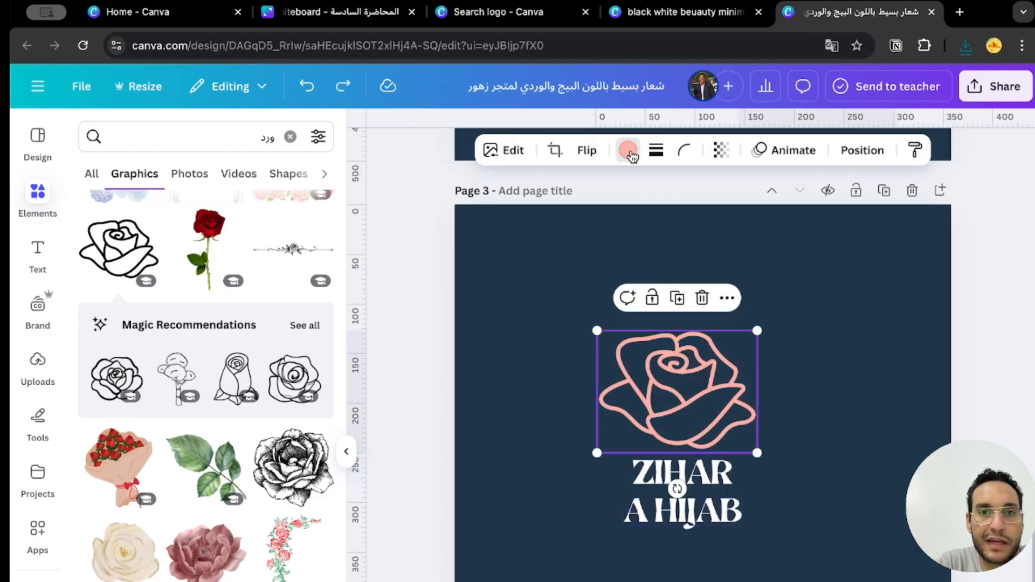
{"action": "left_click", "coordinate": [629, 151]}
{"action": "left_click", "coordinate": [312, 427]}
Add a new Instagram Post (4:5) page from the social media formats as page 4.
{"action": "left_click", "coordinate": [808, 464]}
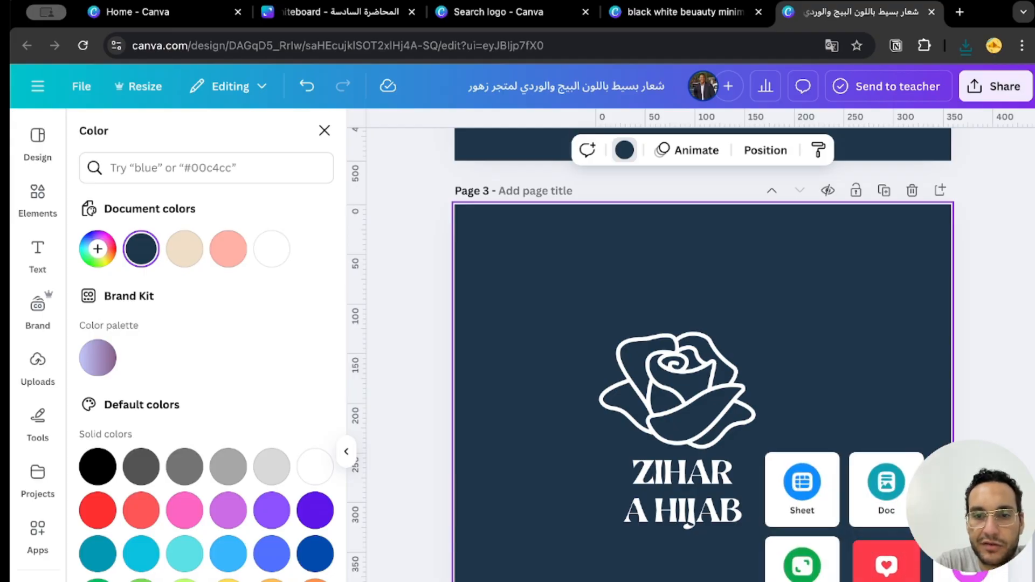
{"action": "left_click", "coordinate": [886, 564]}
{"action": "scroll", "coordinate": [862, 555], "scroll_direction": "down", "scroll_amount": 4}
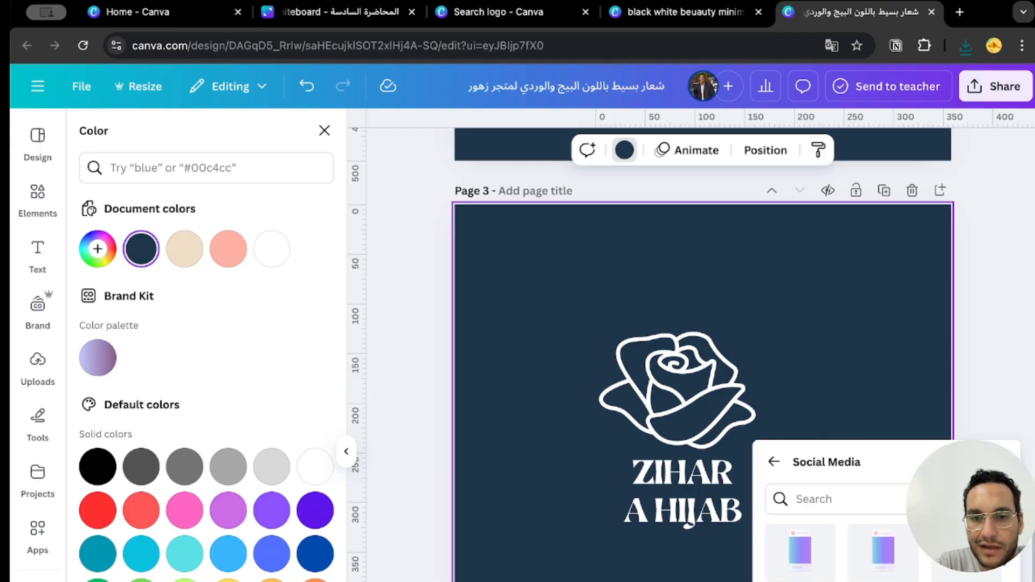
{"action": "scroll", "coordinate": [862, 555], "scroll_direction": "up", "scroll_amount": 5}
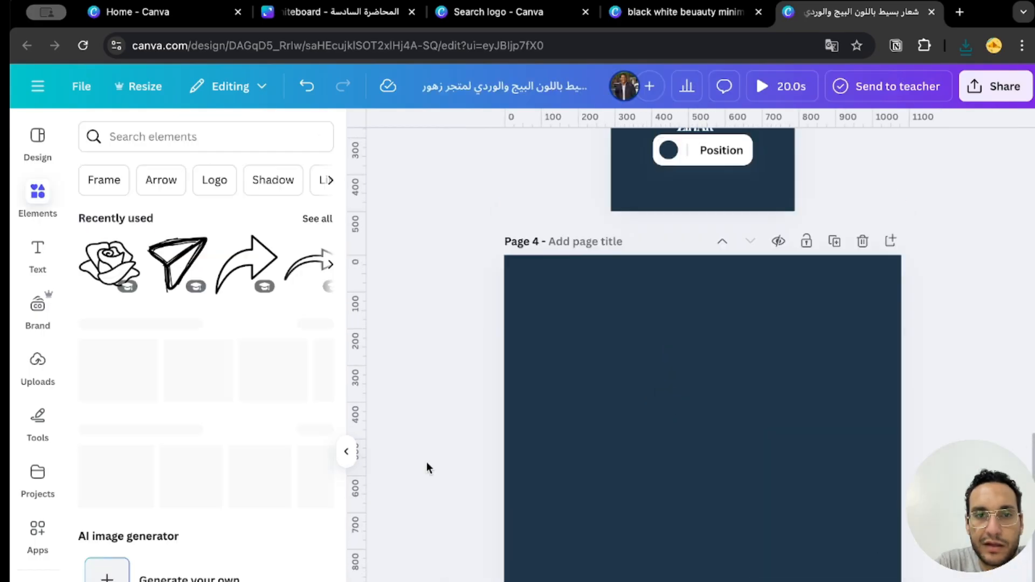
Paste the white rose and "ZIHAR A HIJAB" title onto page 4 and move them to the page's top-left corner.
{"action": "scroll", "coordinate": [448, 456], "scroll_direction": "up", "scroll_amount": 5}
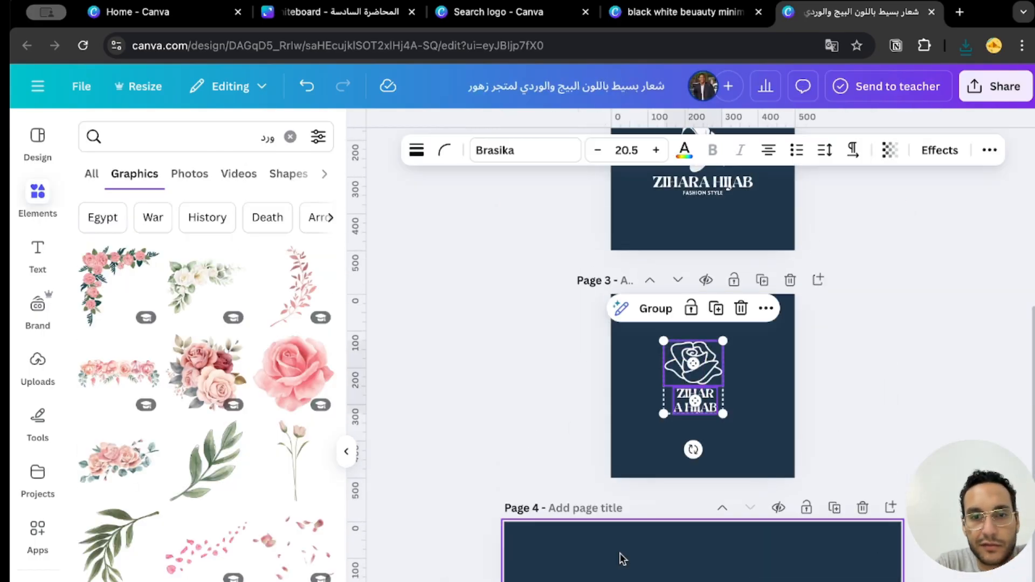
{"action": "key", "text": "ctrl+v"}
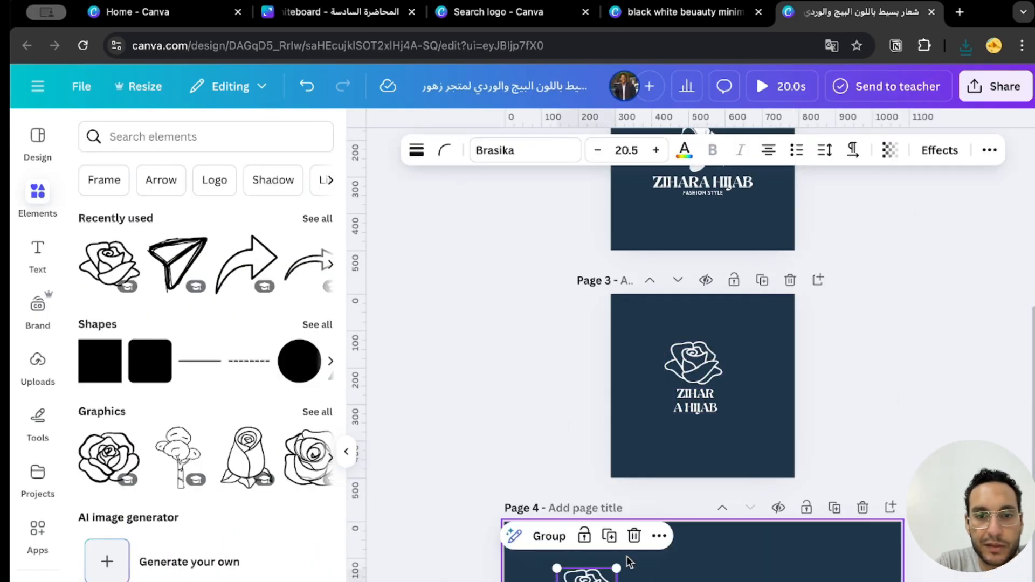
{"action": "left_click_drag", "start_coordinate": [586, 581], "coordinate": [544, 559]}
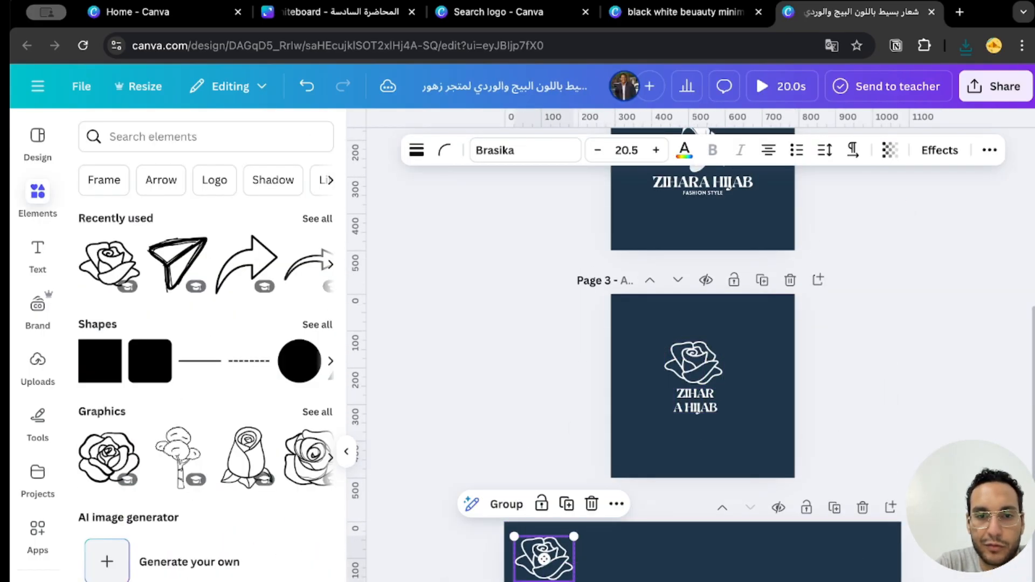
{"action": "left_click", "coordinate": [531, 560]}
Search the design templates for "انستجرام بوست".
{"action": "scroll", "coordinate": [531, 561], "scroll_direction": "down", "scroll_amount": 3}
{"action": "scroll", "coordinate": [530, 561], "scroll_direction": "up", "scroll_amount": 3}
{"action": "left_click", "coordinate": [38, 140]}
{"action": "left_click", "coordinate": [214, 138]}
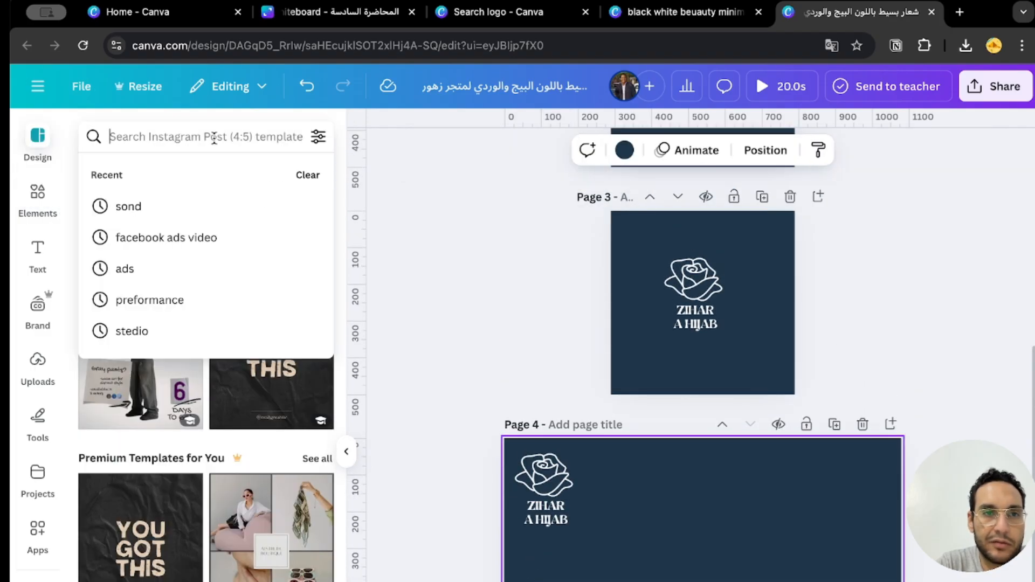
{"action": "type", "text": "انس"}
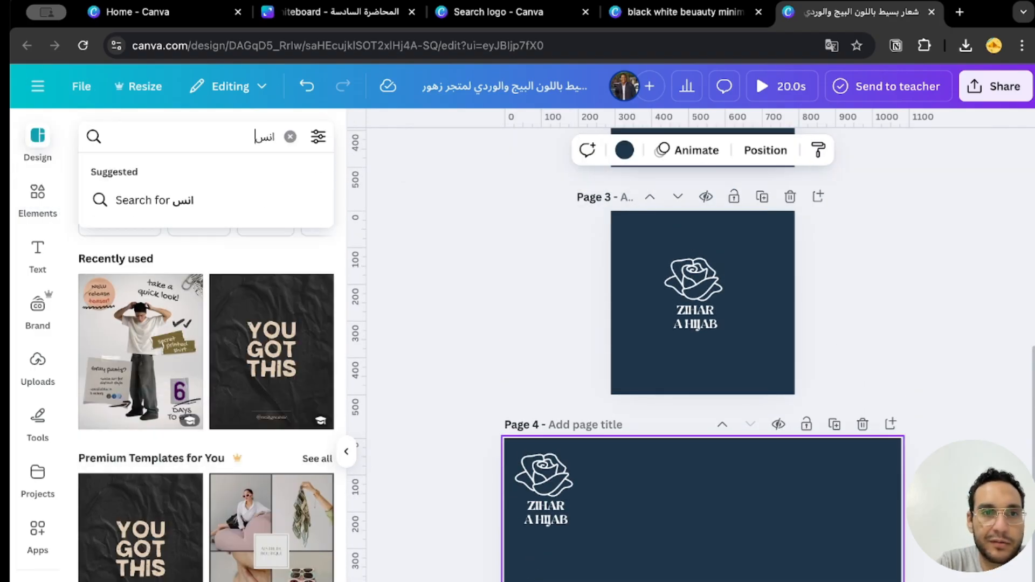
{"action": "type", "text": "تجرام"}
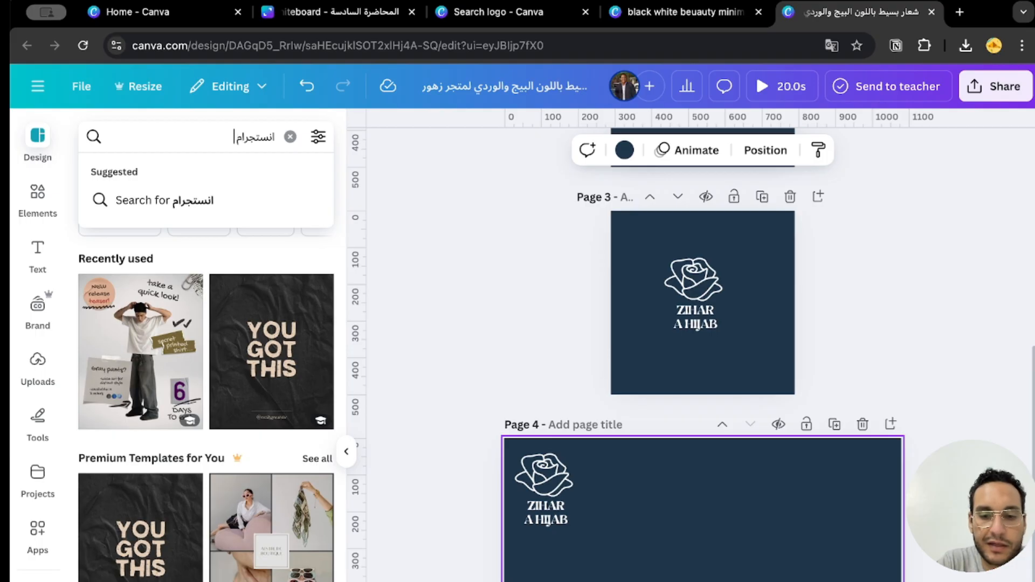
{"action": "type", "text": " بوست"}
{"action": "key", "text": "Return"}
Find the beige Ramadan abaya advertisement template among the Instagram post results and add it as page 5.
{"action": "scroll", "coordinate": [206, 527], "scroll_direction": "down", "scroll_amount": 5}
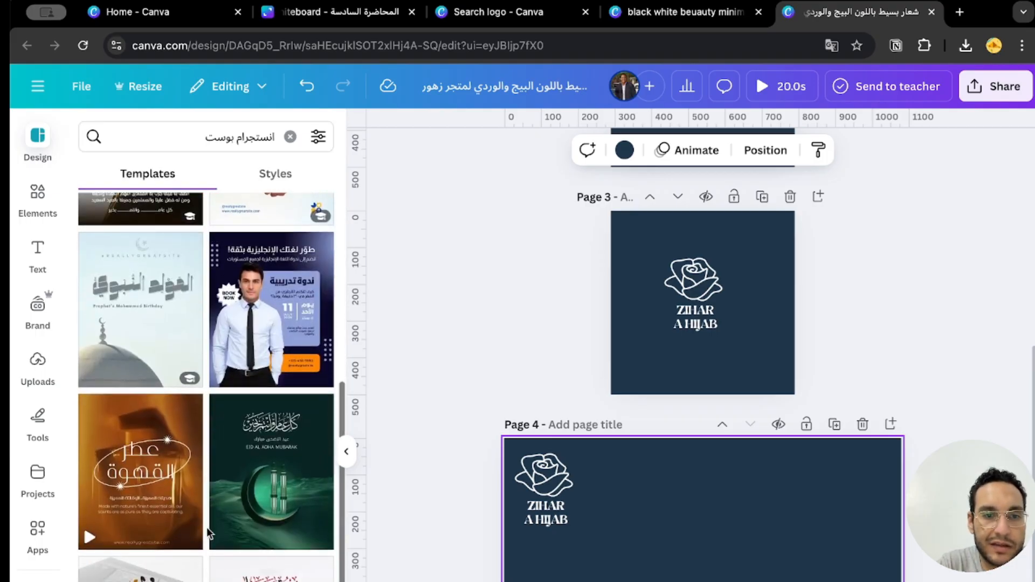
{"action": "scroll", "coordinate": [174, 501], "scroll_direction": "down", "scroll_amount": 10}
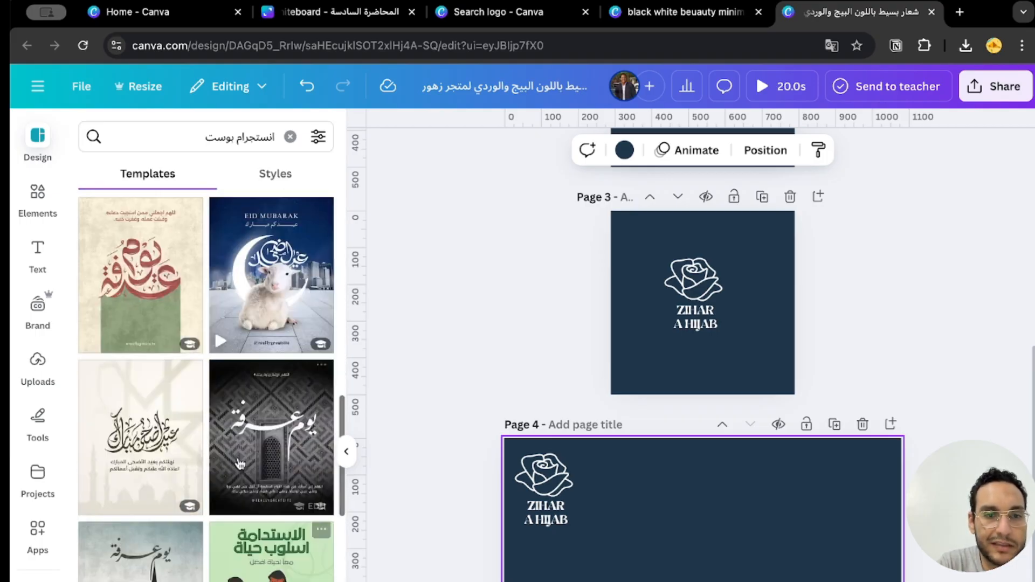
{"action": "scroll", "coordinate": [173, 501], "scroll_direction": "down", "scroll_amount": 5}
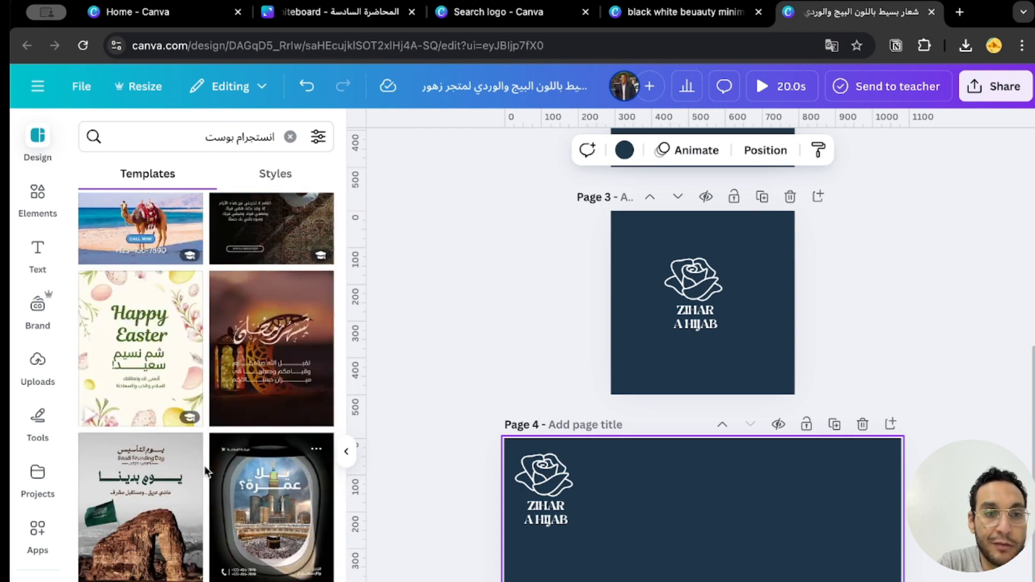
{"action": "scroll", "coordinate": [206, 473], "scroll_direction": "down", "scroll_amount": 8}
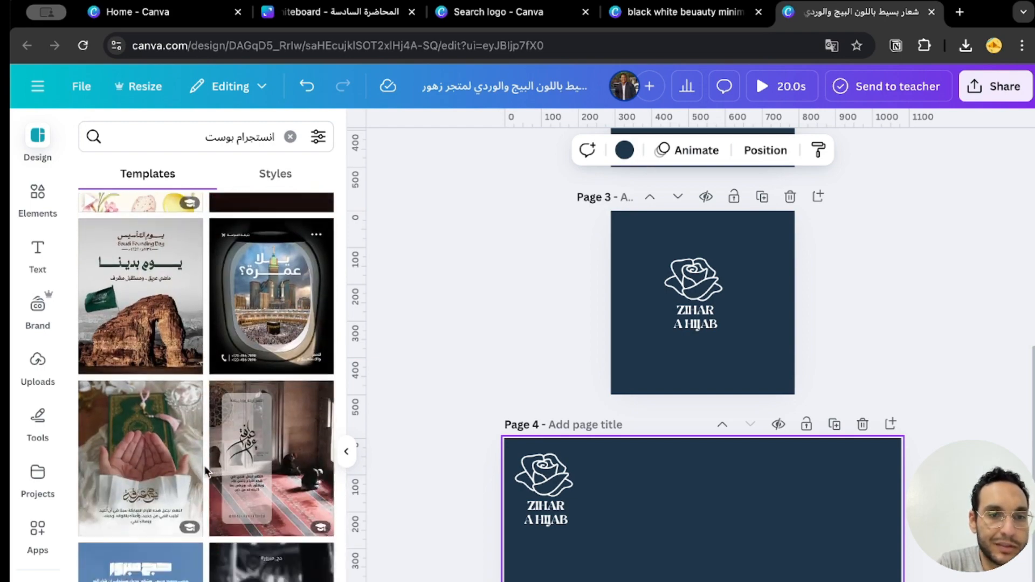
{"action": "left_click", "coordinate": [219, 537]}
{"action": "scroll", "coordinate": [627, 460], "scroll_direction": "up", "scroll_amount": 3}
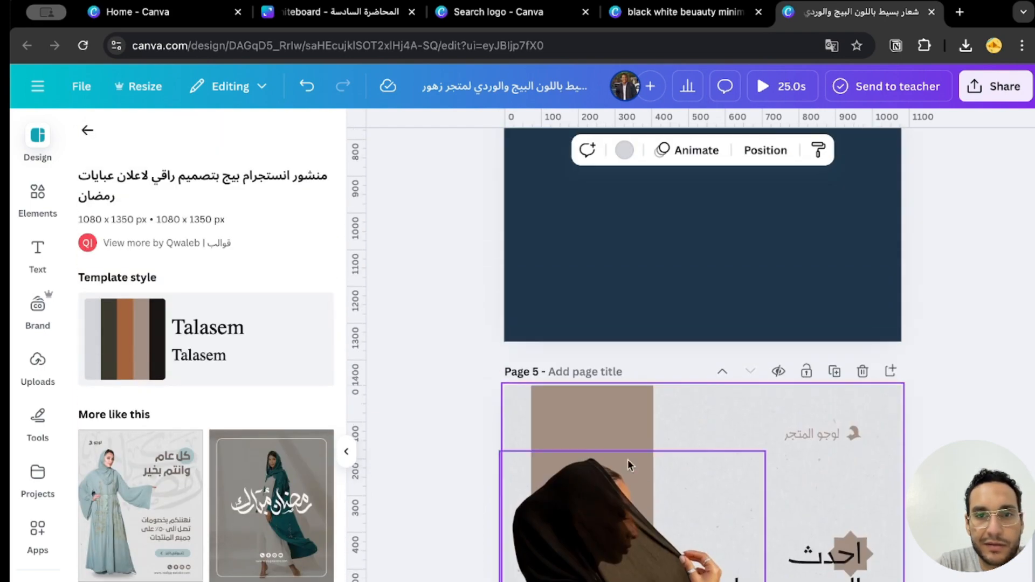
Find the simple flower-shop portrait Instagram post among the design templates and apply it to page 5.
{"action": "scroll", "coordinate": [627, 459], "scroll_direction": "up", "scroll_amount": 8}
{"action": "scroll", "coordinate": [627, 460], "scroll_direction": "down", "scroll_amount": 11}
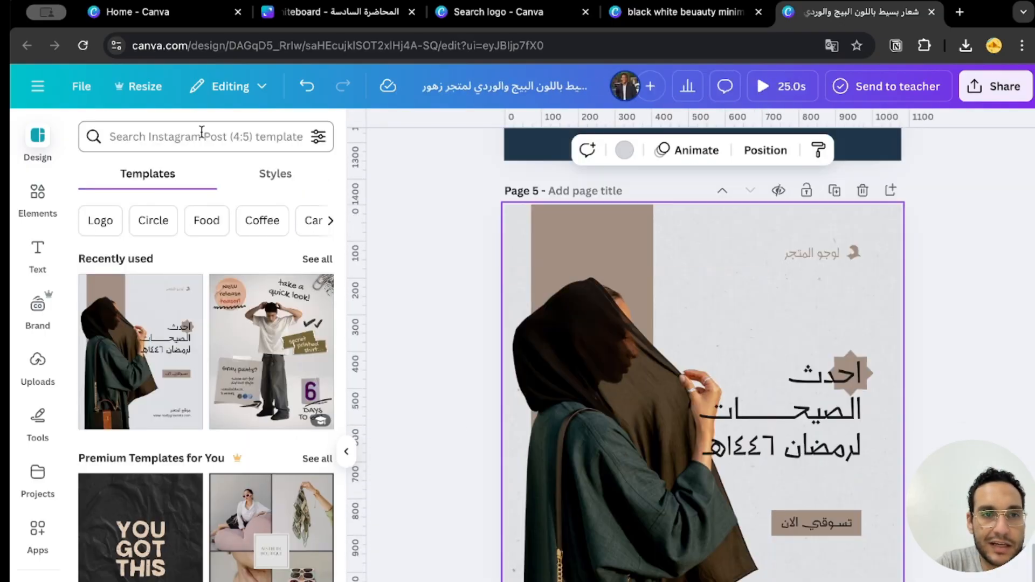
{"action": "left_click", "coordinate": [203, 147]}
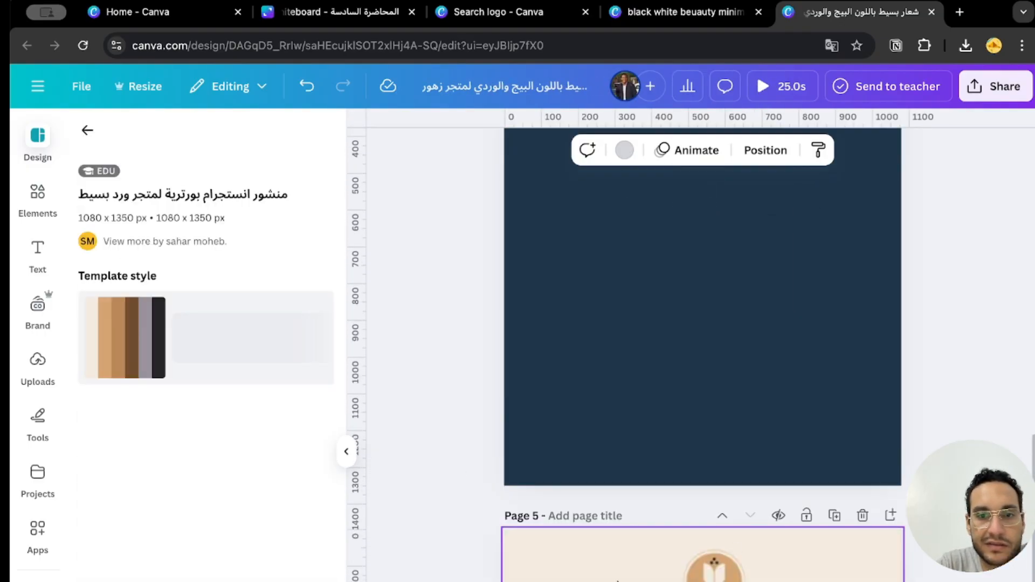
{"action": "scroll", "coordinate": [814, 507], "scroll_direction": "down", "scroll_amount": 6}
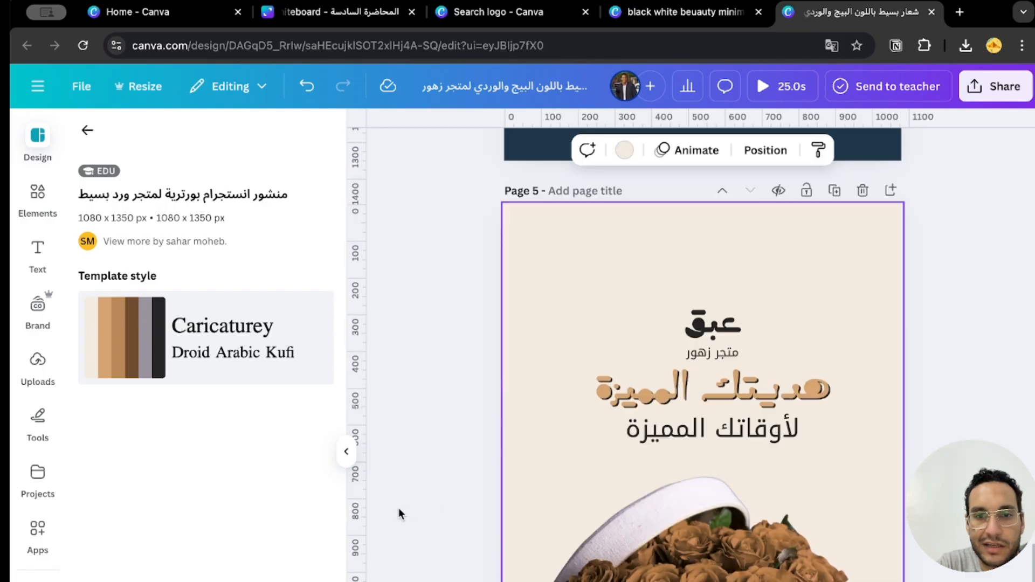
Move the flower box photo and the circles behind it from page 5 onto the dark blue page 4.
{"action": "left_click", "coordinate": [399, 508]}
{"action": "scroll", "coordinate": [620, 539], "scroll_direction": "up", "scroll_amount": 2}
{"action": "scroll", "coordinate": [704, 561], "scroll_direction": "down", "scroll_amount": 2}
{"action": "left_click", "coordinate": [704, 528]}
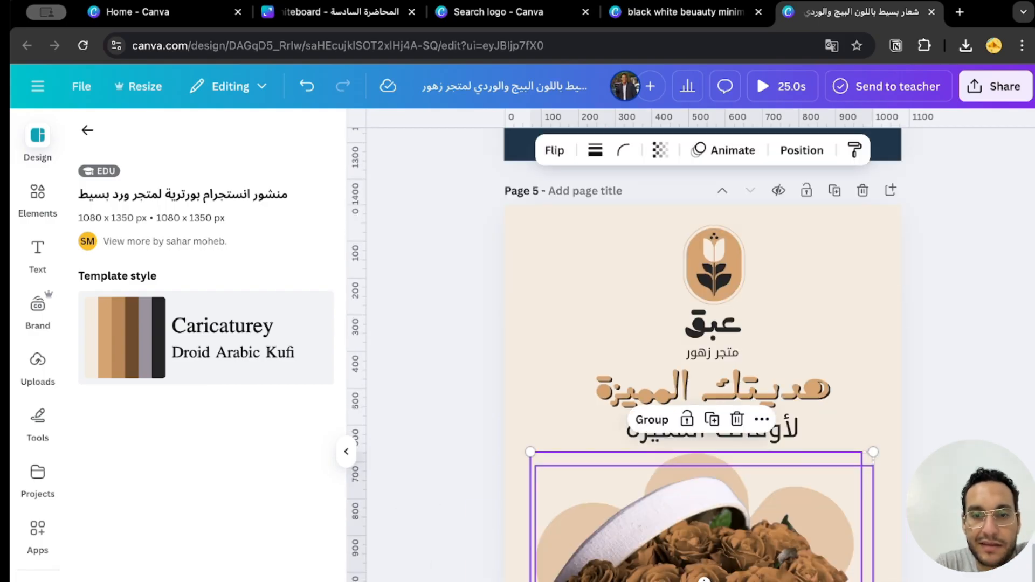
{"action": "left_click", "coordinate": [781, 397]}
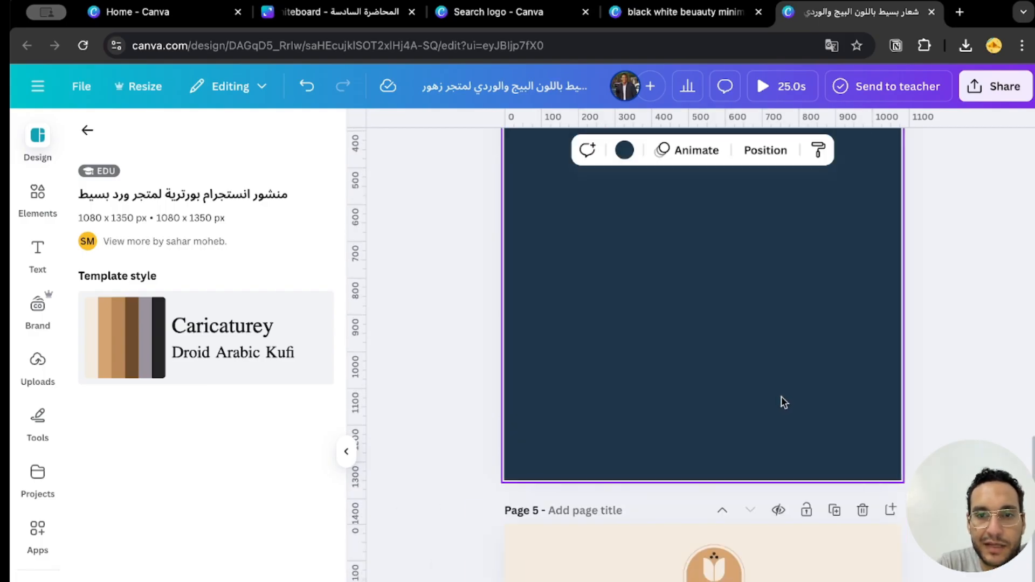
{"action": "key", "text": "ctrl+v"}
{"action": "scroll", "coordinate": [903, 415], "scroll_direction": "up", "scroll_amount": 4}
{"action": "left_click", "coordinate": [627, 370]}
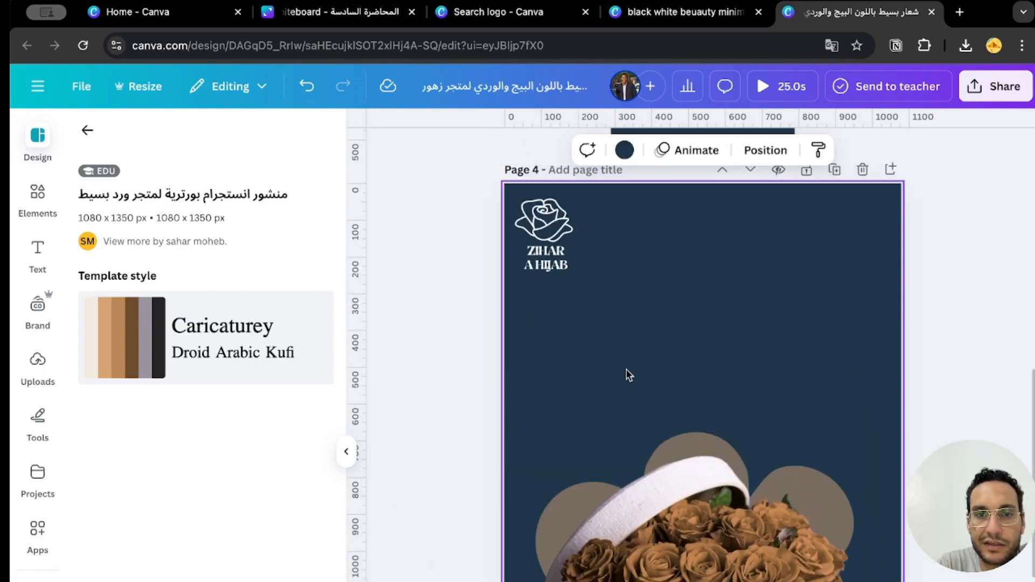
{"action": "left_click", "coordinate": [700, 528]}
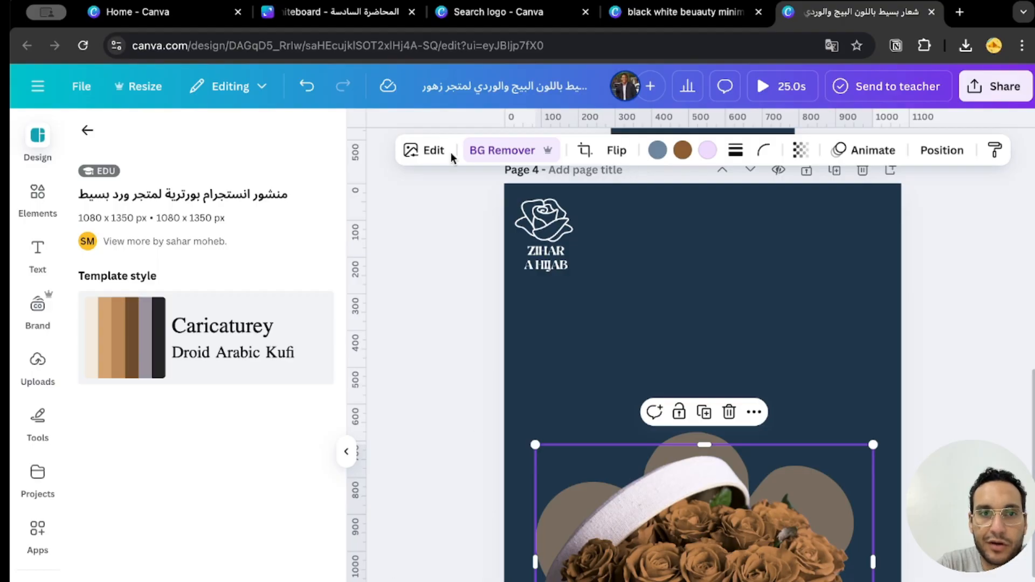
{"action": "left_click", "coordinate": [420, 154]}
{"action": "left_click", "coordinate": [119, 309]}
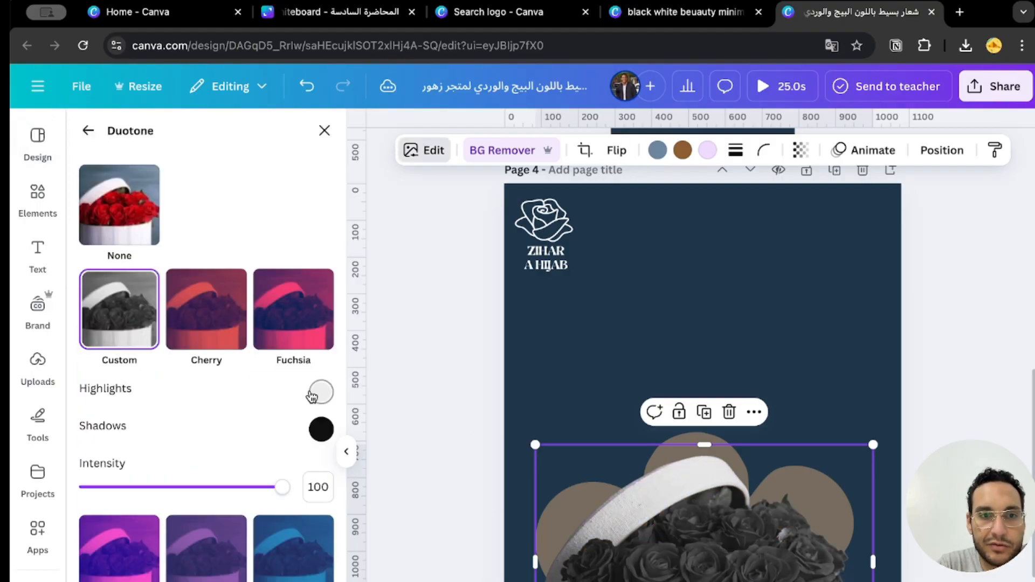
{"action": "left_click", "coordinate": [328, 429]}
{"action": "left_click_drag", "start_coordinate": [481, 518], "coordinate": [286, 550]}
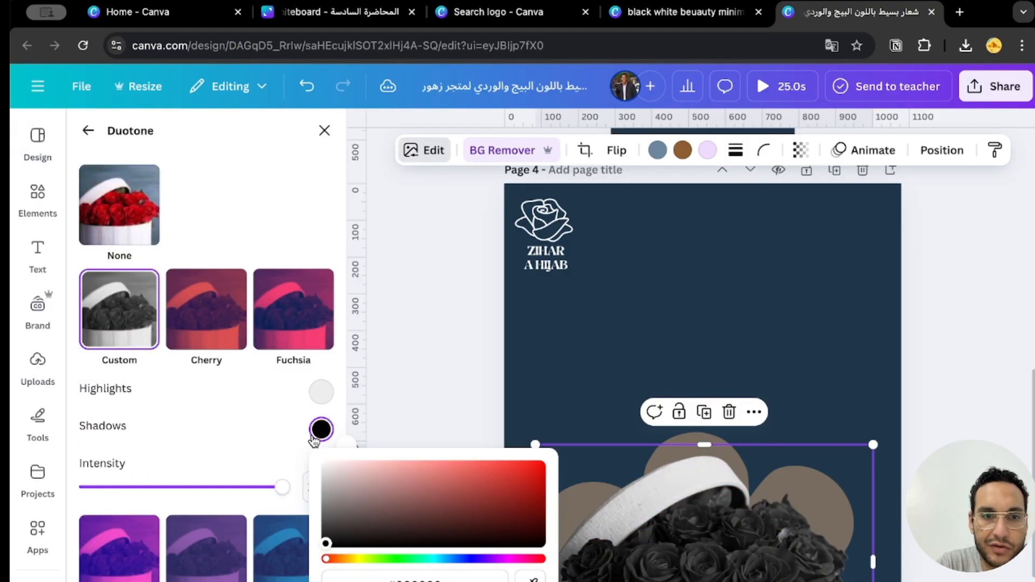
{"action": "left_click", "coordinate": [323, 395]}
{"action": "left_click_drag", "start_coordinate": [353, 476], "coordinate": [376, 430]}
{"action": "left_click", "coordinate": [114, 322]}
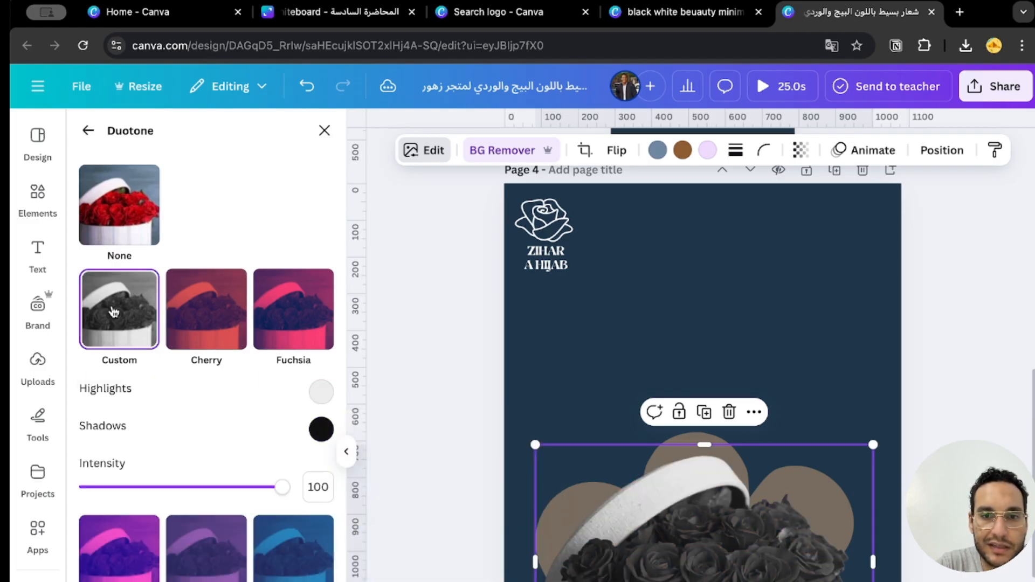
{"action": "left_click", "coordinate": [138, 231]}
{"action": "left_click", "coordinate": [452, 363]}
{"action": "left_click", "coordinate": [414, 376]}
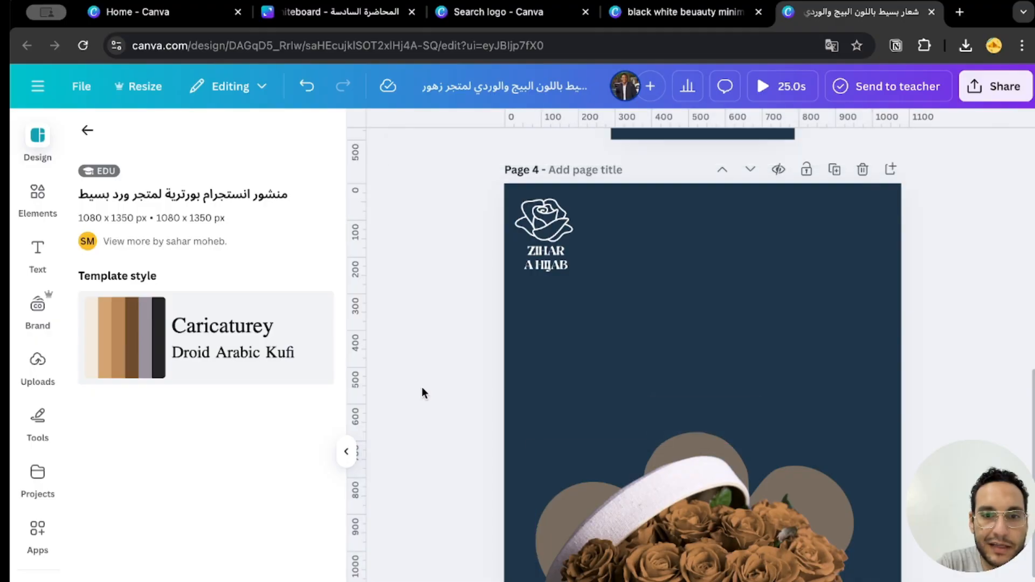
Recolor the roses in page 4's flower box photo with the bright red from the photo colors.
{"action": "left_click", "coordinate": [646, 518]}
{"action": "left_click", "coordinate": [500, 155]}
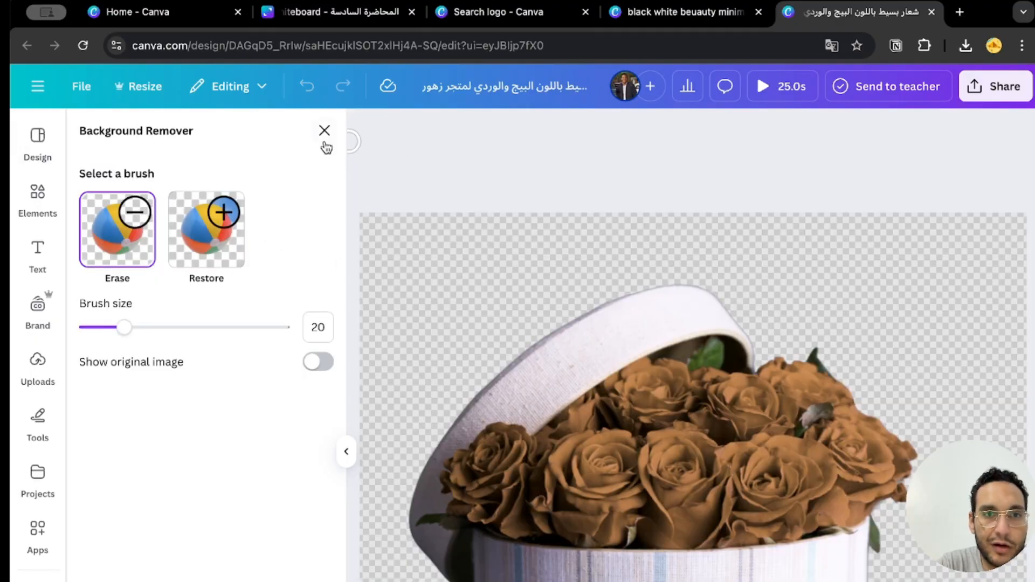
{"action": "left_click", "coordinate": [324, 134]}
{"action": "left_click", "coordinate": [657, 150]}
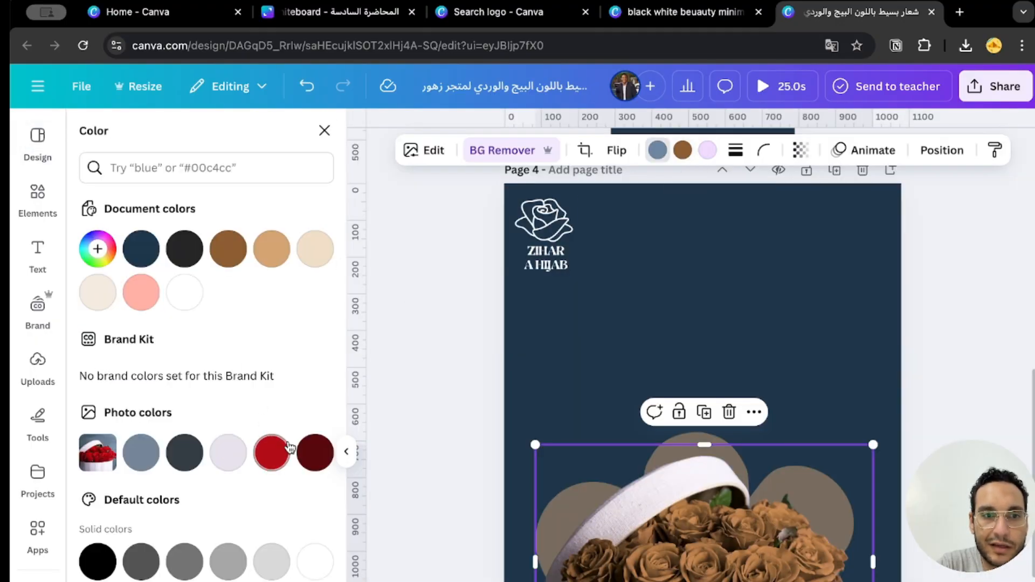
{"action": "left_click", "coordinate": [285, 452]}
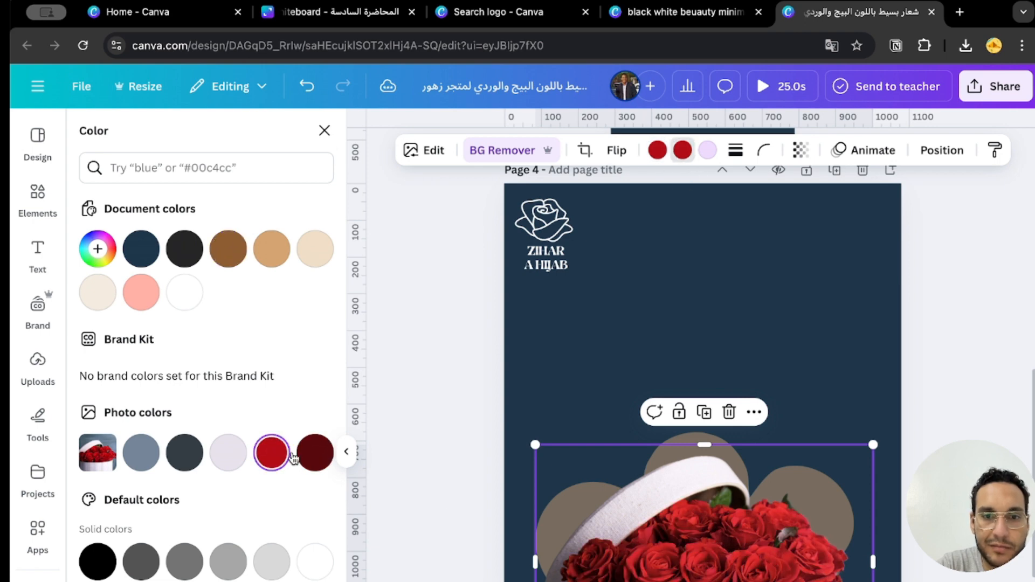
{"action": "left_click", "coordinate": [395, 515]}
{"action": "scroll", "coordinate": [578, 534], "scroll_direction": "down", "scroll_amount": 1}
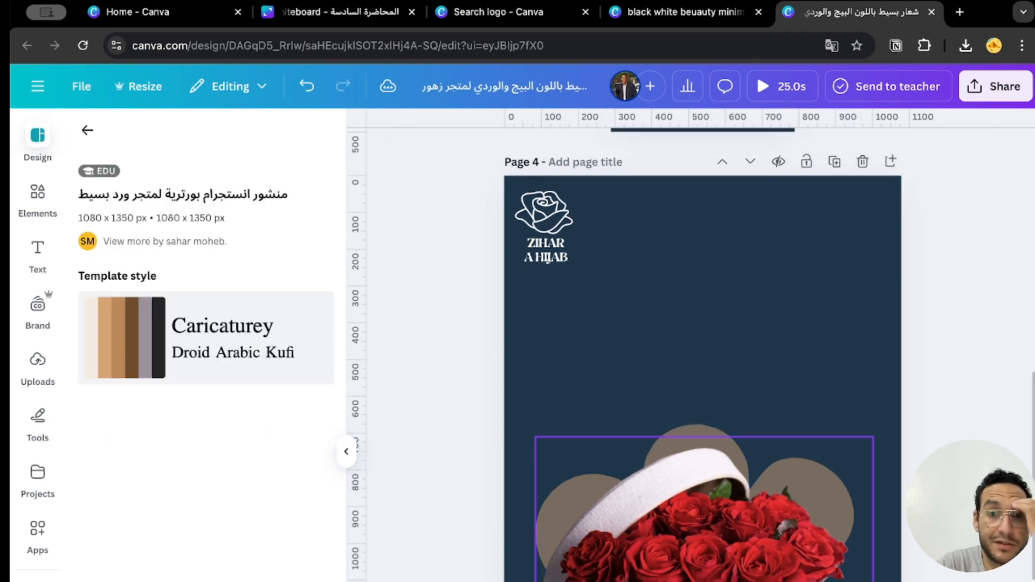
Remove the circles behind the flower box on page 4 and put the photo back in the horizontal center of the page.
{"action": "left_click", "coordinate": [579, 534]}
{"action": "left_click", "coordinate": [579, 533]}
{"action": "left_click", "coordinate": [628, 151]}
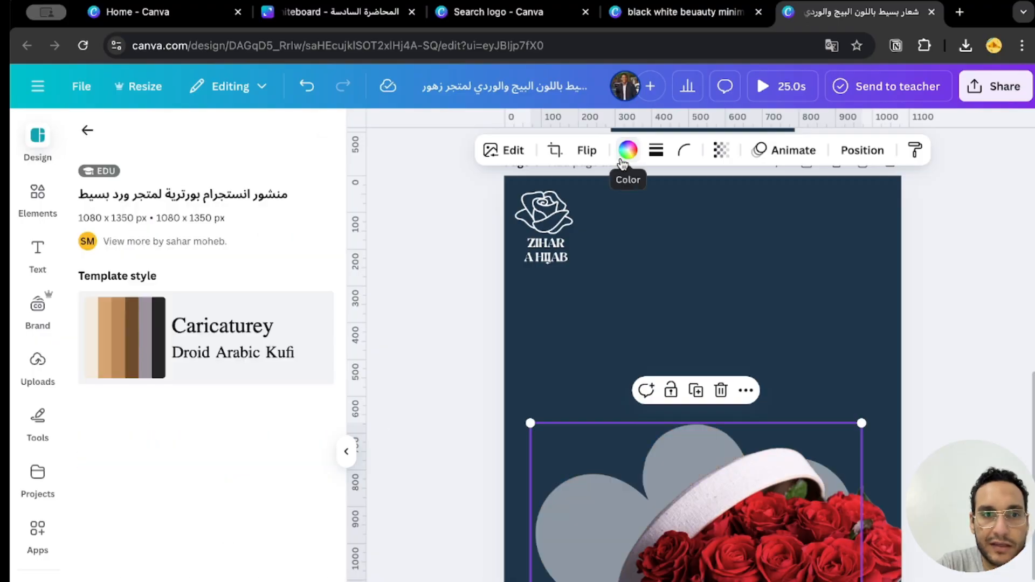
{"action": "left_click", "coordinate": [628, 151]}
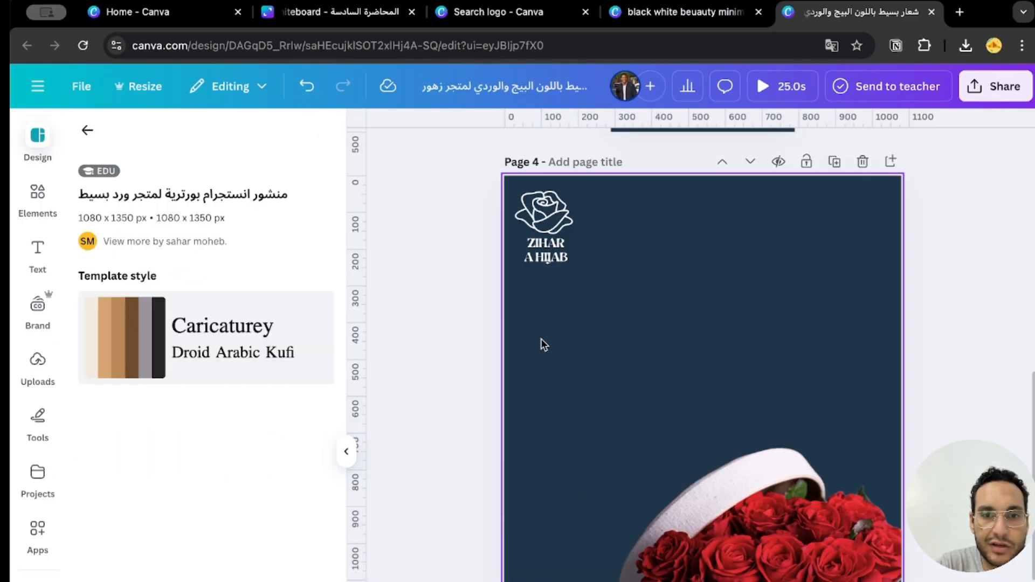
{"action": "left_click_drag", "start_coordinate": [760, 578], "coordinate": [684, 578]}
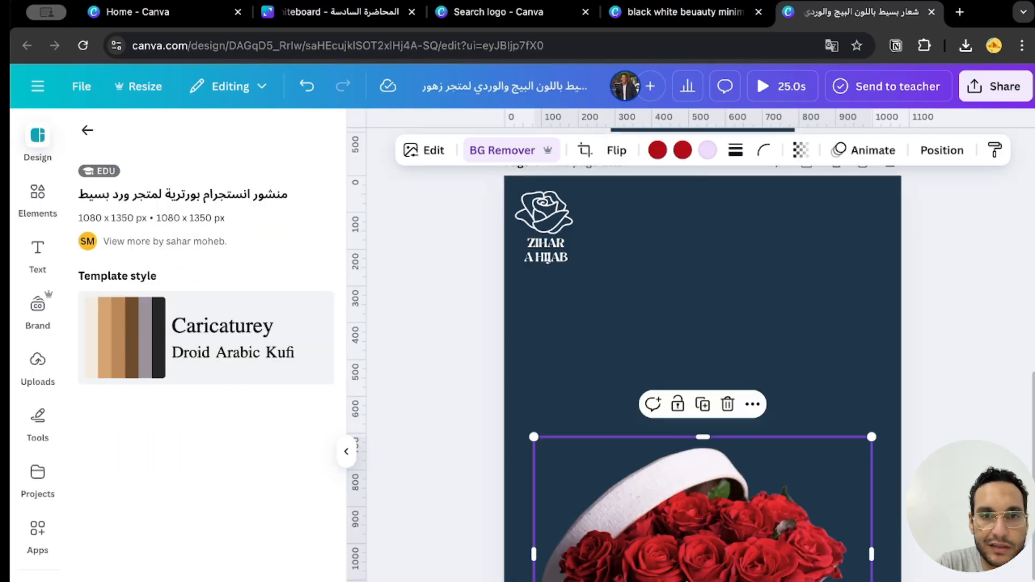
{"action": "left_click", "coordinate": [422, 411]}
Move the text lines "هديتك المميزة" and "لأوقاتك المميزة" from page 5 to page 4 above the flower box.
{"action": "scroll", "coordinate": [602, 541], "scroll_direction": "down", "scroll_amount": 5}
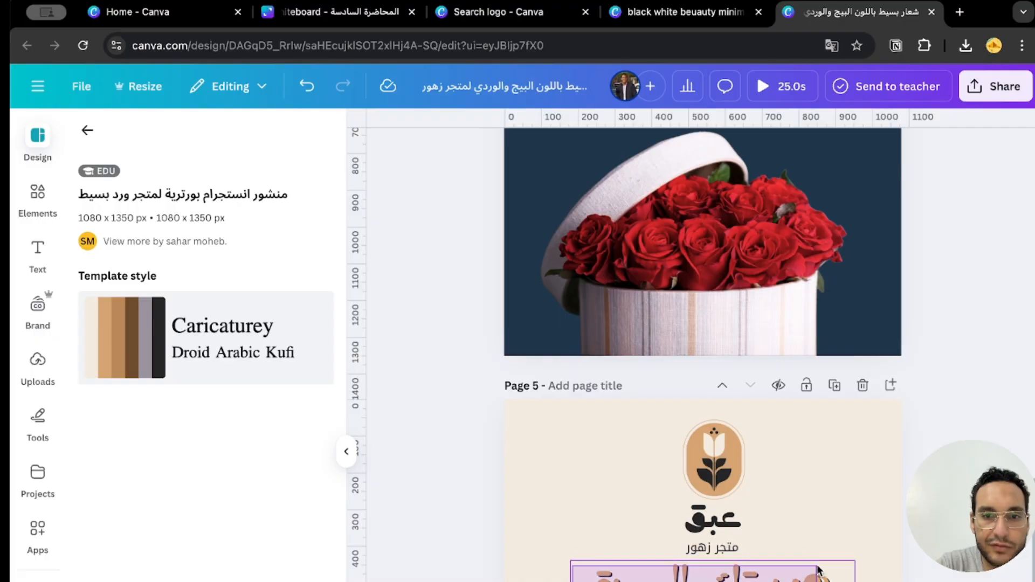
{"action": "left_click", "coordinate": [700, 572]}
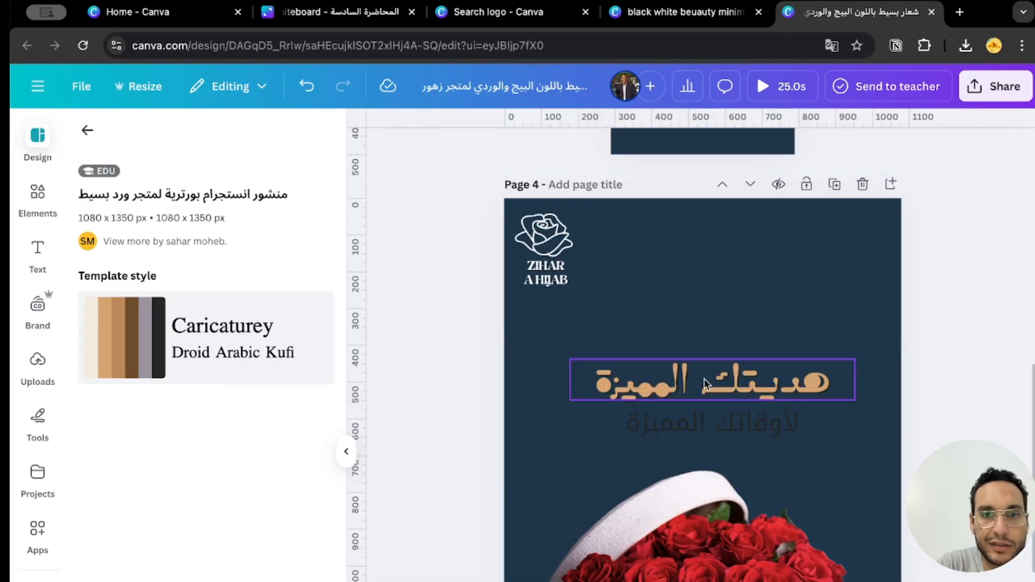
{"action": "left_click", "coordinate": [705, 385]}
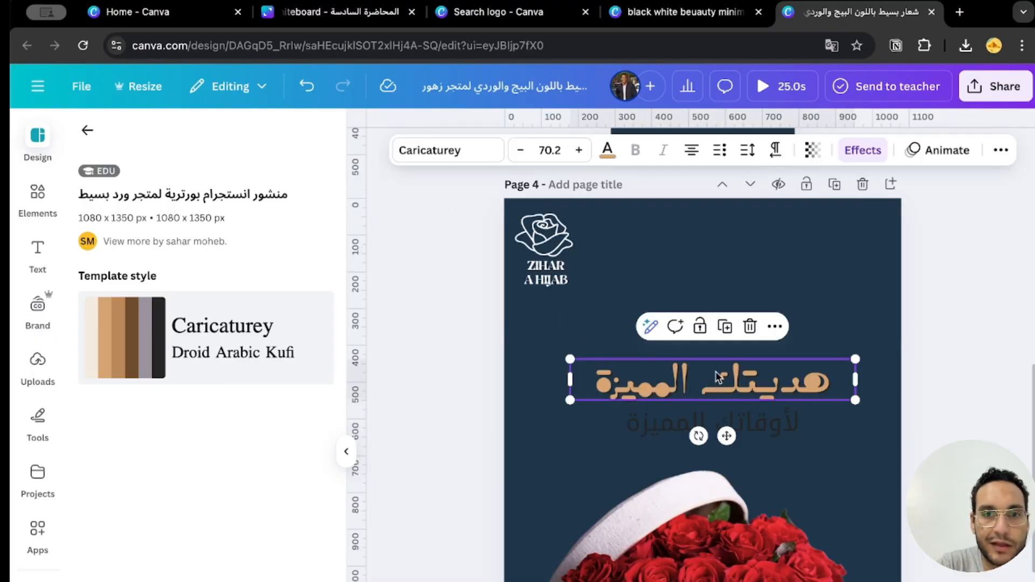
Set the color of both Arabic text lines on page 4 to white.
{"action": "left_click", "coordinate": [607, 150]}
{"action": "left_click", "coordinate": [635, 426]}
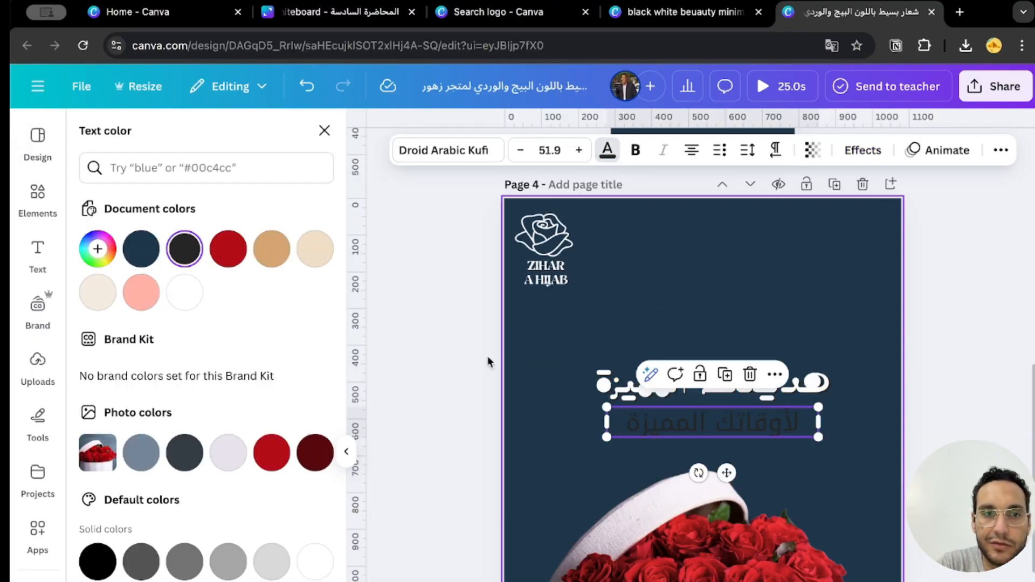
{"action": "left_click", "coordinate": [188, 306]}
{"action": "left_click", "coordinate": [439, 341]}
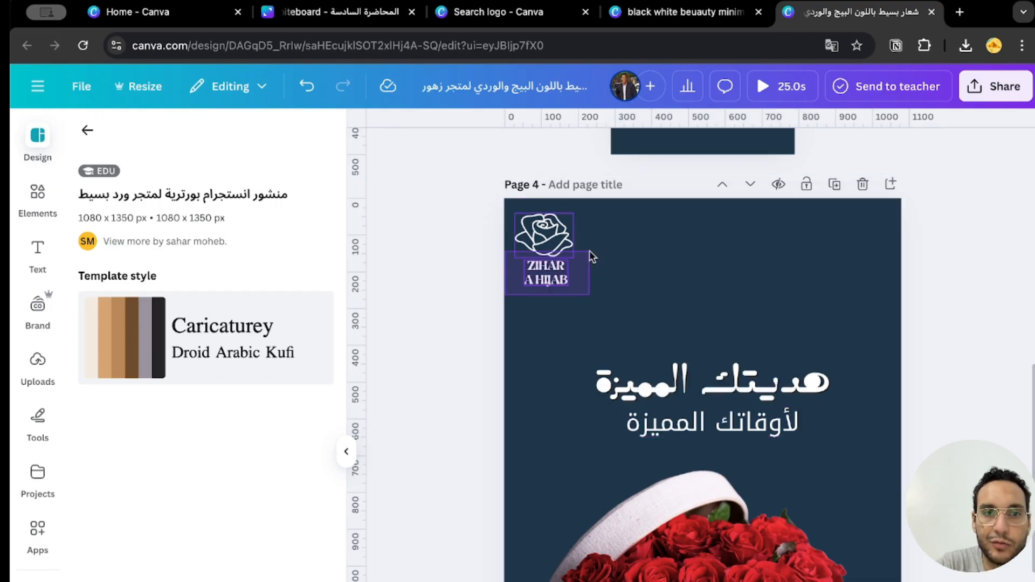
{"action": "mouse_move", "coordinate": [568, 275]}
{"action": "left_mouse_down"}
{"action": "mouse_move", "coordinate": [611, 348]}
{"action": "mouse_move", "coordinate": [576, 313]}
{"action": "mouse_move", "coordinate": [566, 275]}
{"action": "left_mouse_up"}
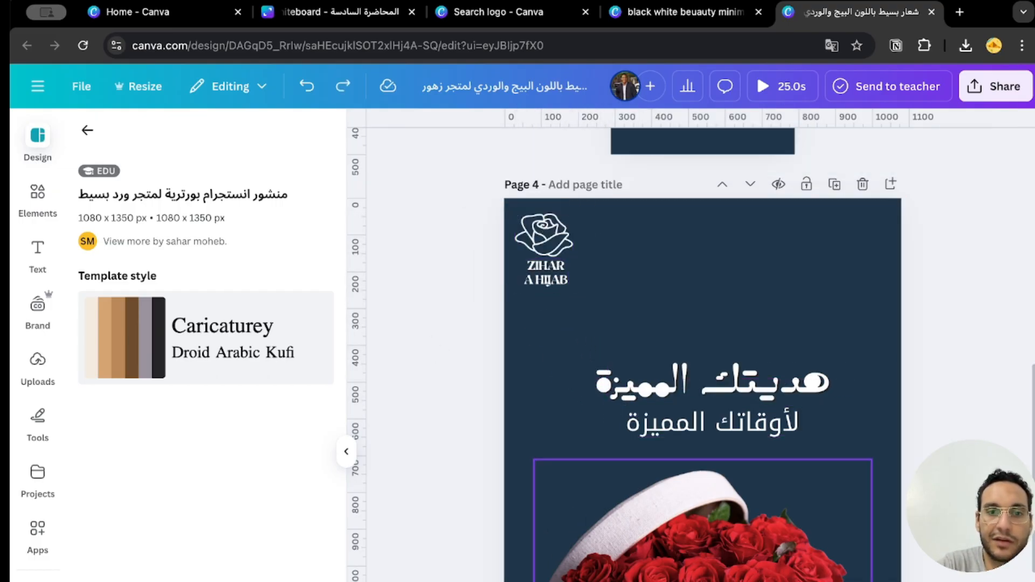
{"action": "left_click", "coordinate": [748, 572]}
{"action": "key", "text": "ctrl+z"}
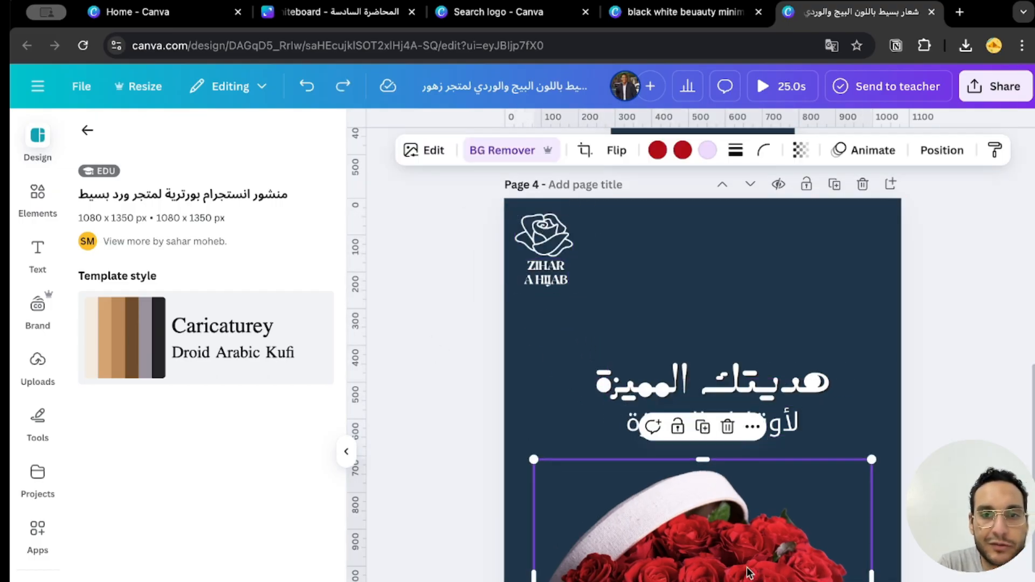
{"action": "left_click", "coordinate": [451, 482]}
Hide the template details and review the logo placement and overall layout of the post on page 4.
{"action": "left_click", "coordinate": [346, 451]}
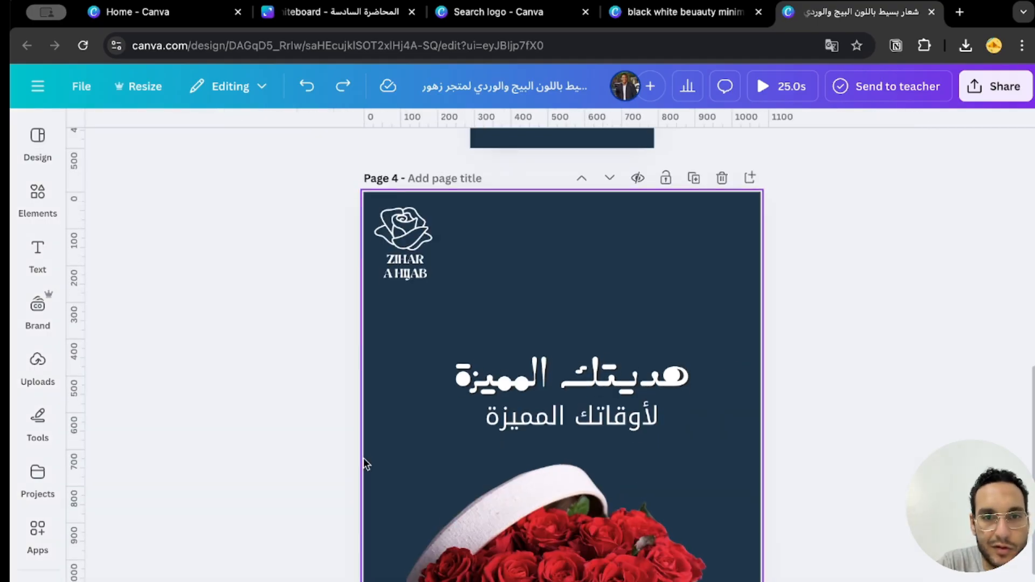
{"action": "scroll", "coordinate": [345, 431], "scroll_direction": "up", "scroll_amount": 1}
{"action": "left_click_drag", "start_coordinate": [520, 257], "coordinate": [462, 295]}
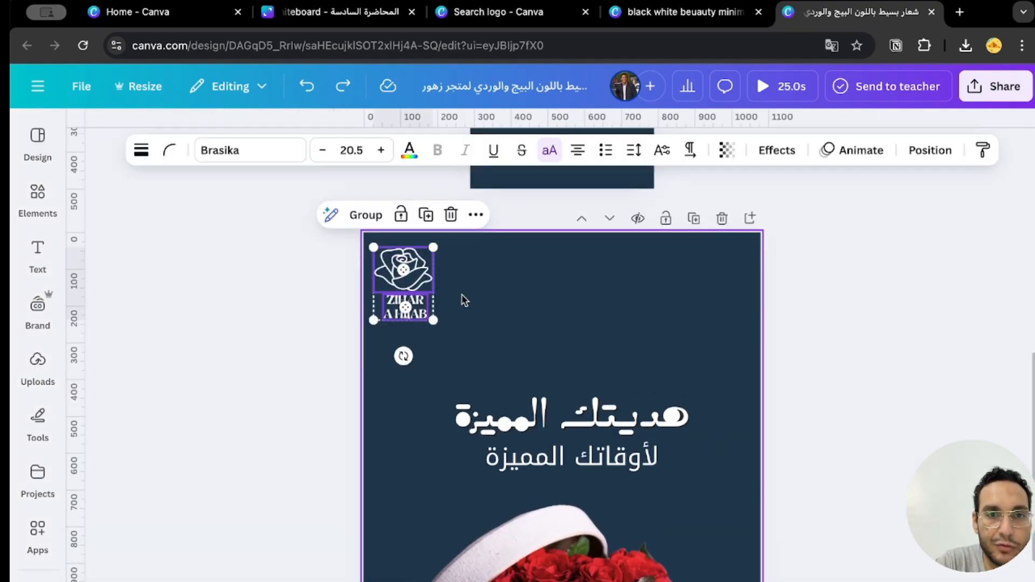
{"action": "left_click", "coordinate": [483, 326]}
{"action": "scroll", "coordinate": [305, 346], "scroll_direction": "down", "scroll_amount": 3}
{"action": "scroll", "coordinate": [306, 346], "scroll_direction": "up", "scroll_amount": 1}
Add a new logo-size page, about 500 px wide, from the social media formats as page 6.
{"action": "scroll", "coordinate": [306, 346], "scroll_direction": "down", "scroll_amount": 8}
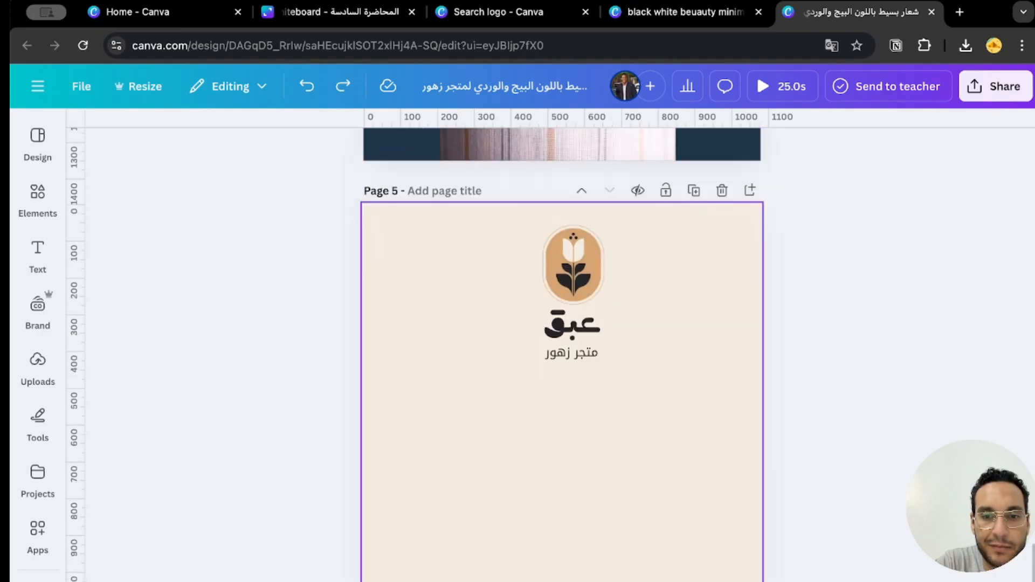
{"action": "left_click", "coordinate": [747, 581]}
{"action": "left_click", "coordinate": [741, 573]}
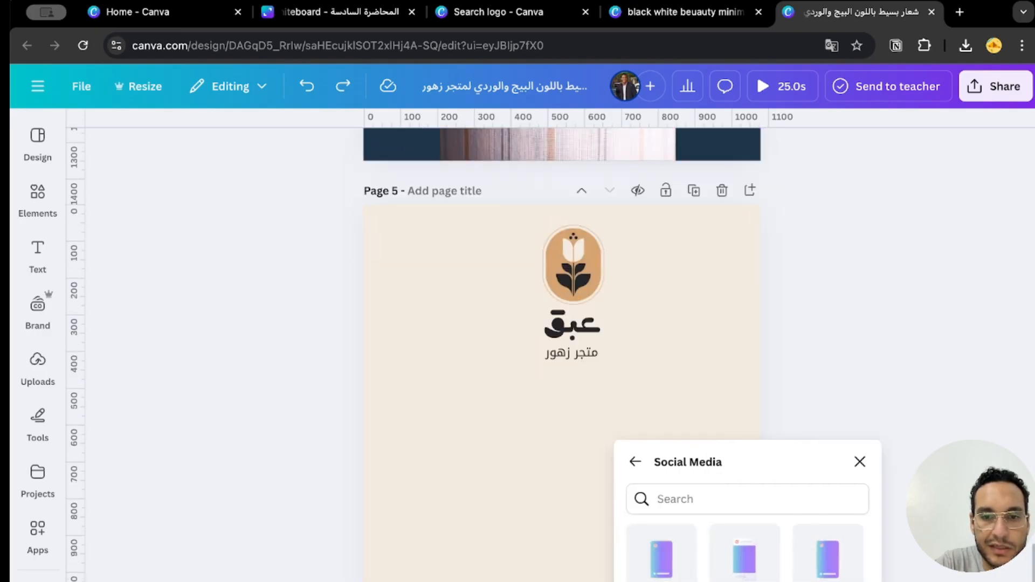
{"action": "scroll", "coordinate": [744, 578], "scroll_direction": "down", "scroll_amount": 1}
{"action": "scroll", "coordinate": [747, 556], "scroll_direction": "down", "scroll_amount": 2}
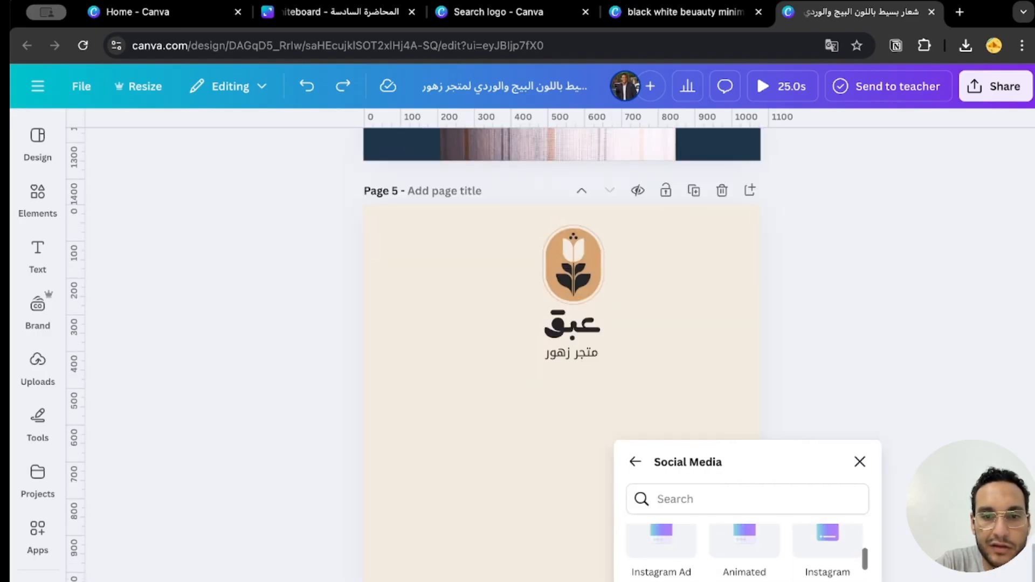
{"action": "scroll", "coordinate": [747, 550], "scroll_direction": "down", "scroll_amount": 2}
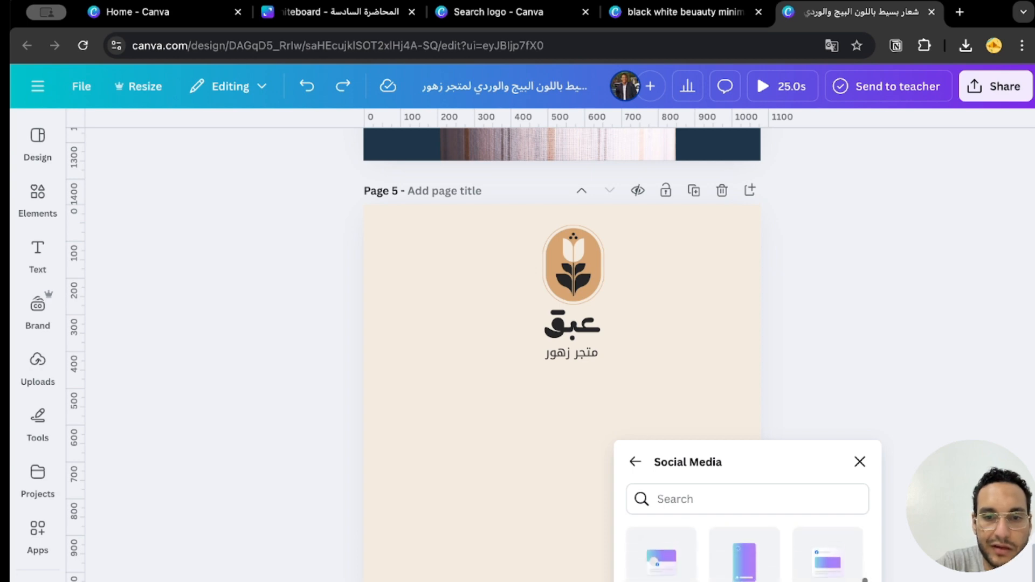
{"action": "scroll", "coordinate": [746, 549], "scroll_direction": "down", "scroll_amount": 1}
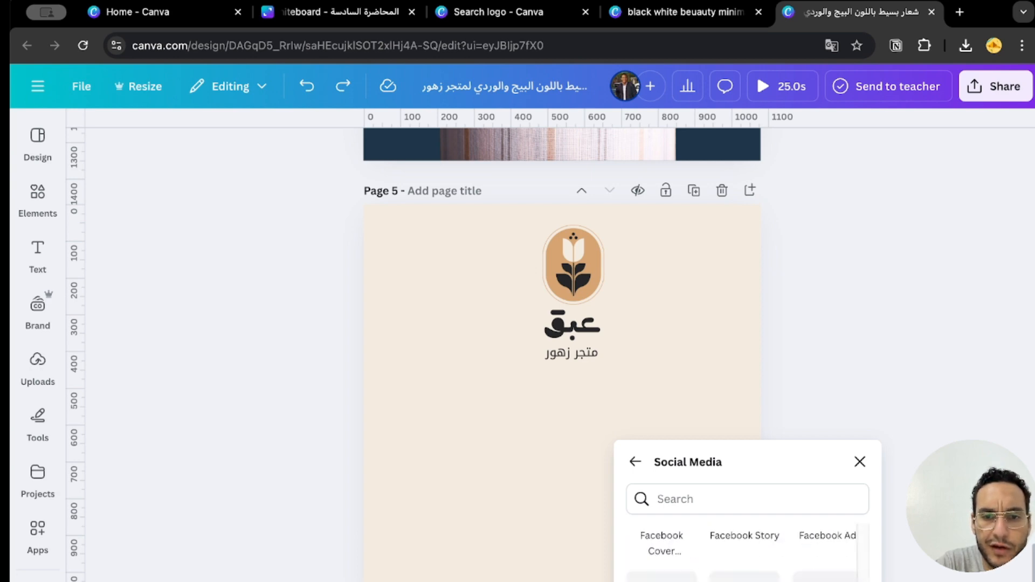
{"action": "scroll", "coordinate": [747, 549], "scroll_direction": "down", "scroll_amount": 4}
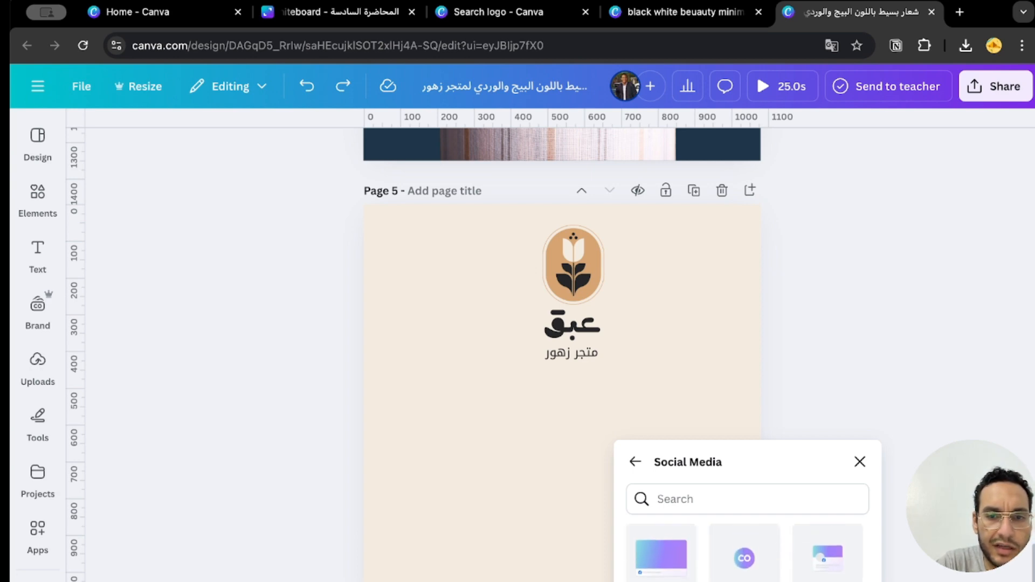
{"action": "left_click", "coordinate": [745, 556]}
Copy the white rose and "ZIHAR A HIJAB" title from the earlier page and paste them onto page 6.
{"action": "scroll", "coordinate": [745, 555], "scroll_direction": "up", "scroll_amount": 13}
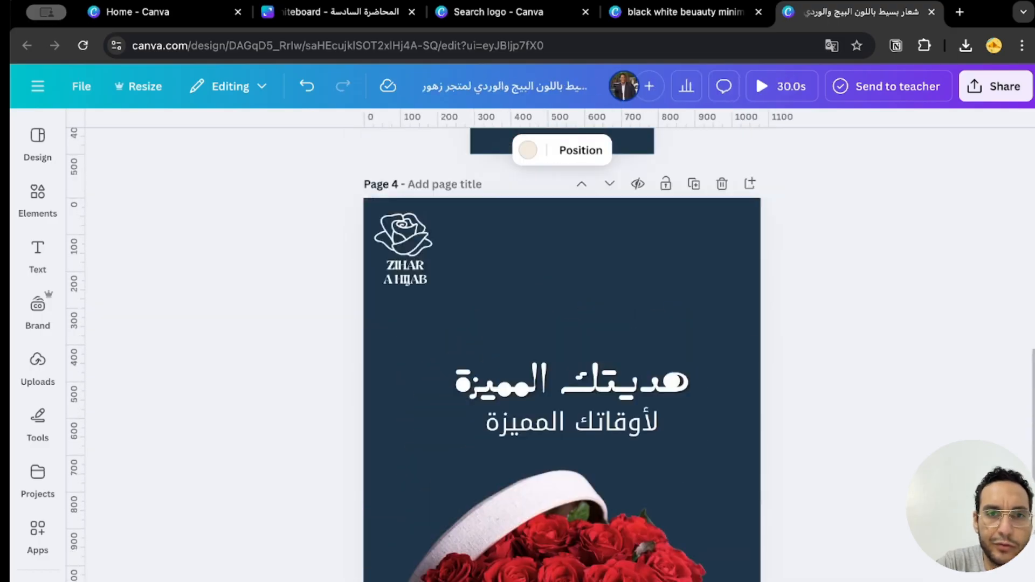
{"action": "scroll", "coordinate": [562, 378], "scroll_direction": "up", "scroll_amount": 4}
{"action": "left_click_drag", "start_coordinate": [342, 550], "coordinate": [460, 450]}
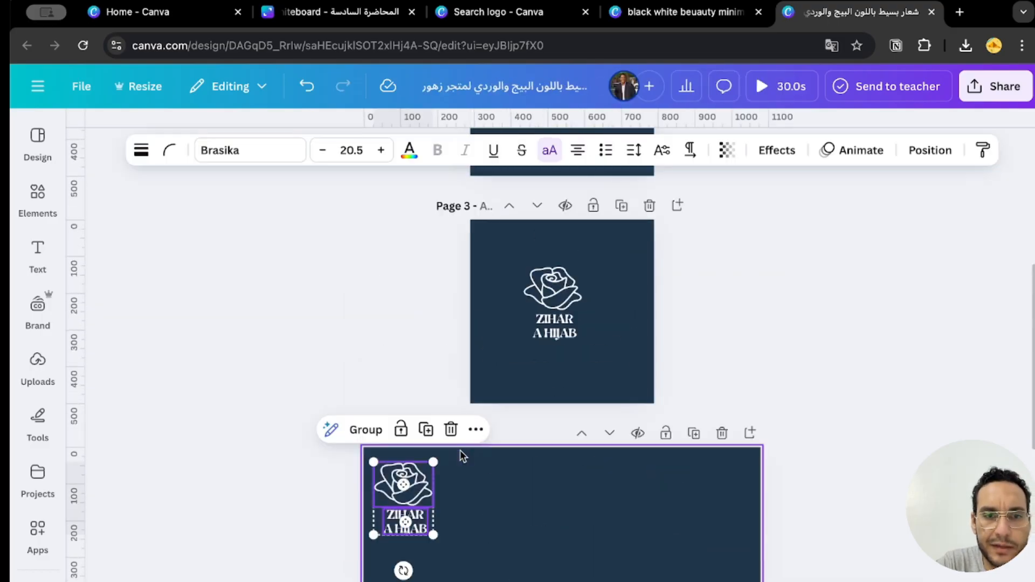
{"action": "key", "text": "super+c"}
{"action": "scroll", "coordinate": [461, 451], "scroll_direction": "down", "scroll_amount": 18}
{"action": "left_click", "coordinate": [561, 550]}
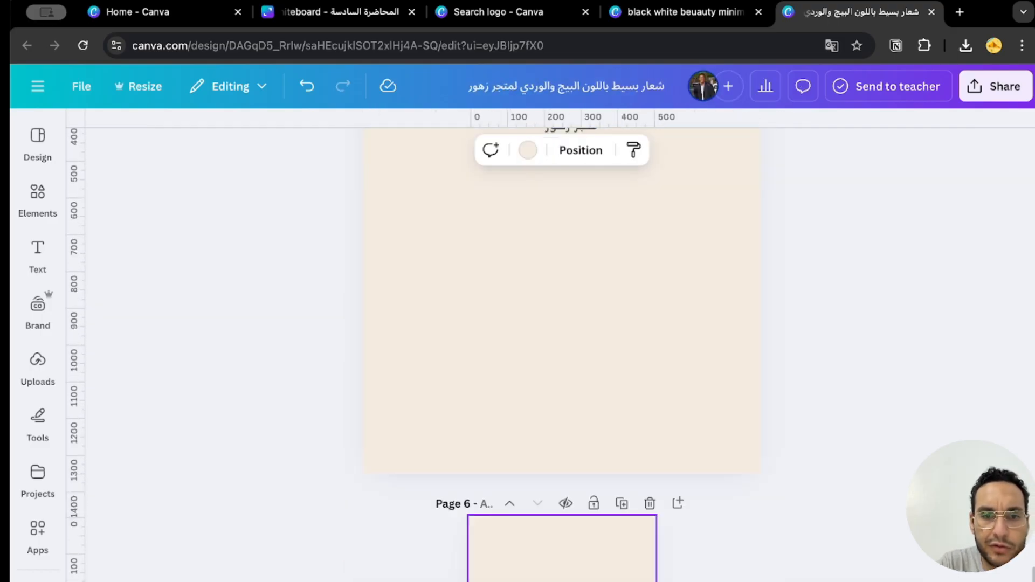
{"action": "key", "text": "BackSpace"}
{"action": "key", "text": "super+v"}
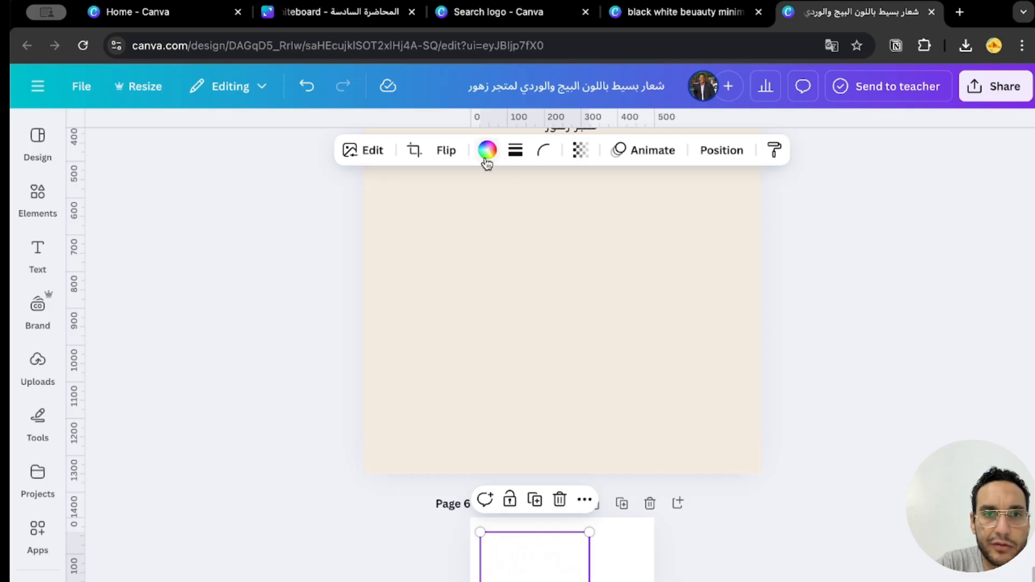
Recolor the rose and the "ZIHAR A HIJAB" title on page 6 dark blue and center the logo on the page.
{"action": "left_click", "coordinate": [486, 151]}
{"action": "left_click", "coordinate": [561, 580]}
{"action": "left_click", "coordinate": [376, 151]}
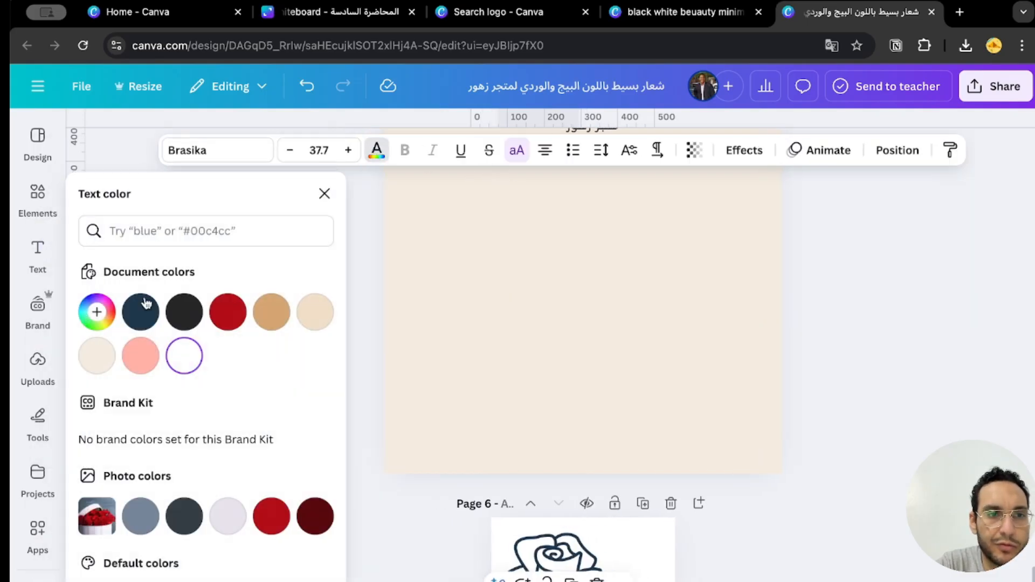
{"action": "left_click", "coordinate": [853, 534]}
{"action": "left_click_drag", "start_coordinate": [555, 577], "coordinate": [569, 581]}
{"action": "key", "text": "Escape"}
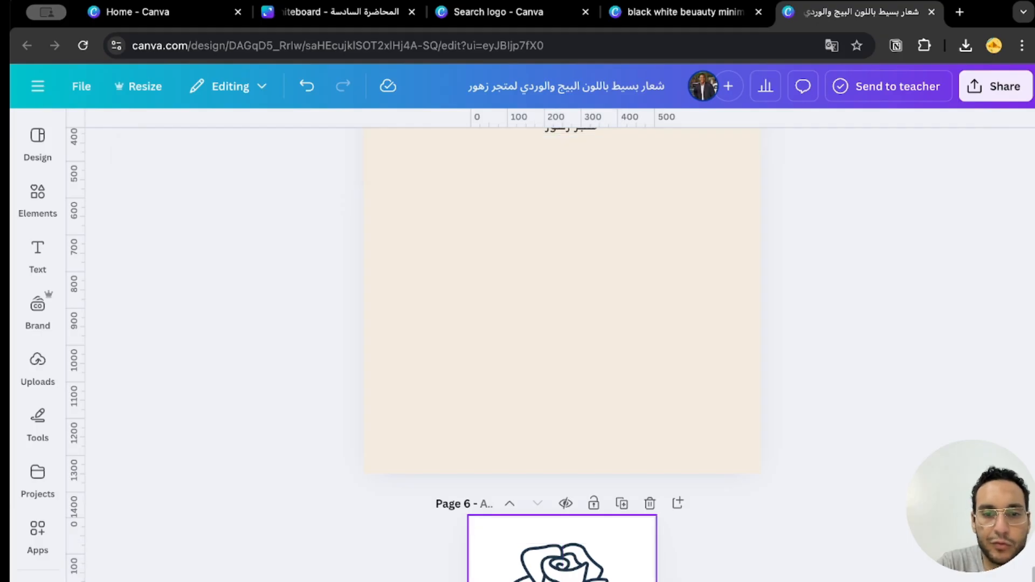
Delete page 5, the beige page with the tulip flower-shop logo between the roses post and the dark blue rose logo page.
{"action": "scroll", "coordinate": [692, 525], "scroll_direction": "up", "scroll_amount": 10}
{"action": "scroll", "coordinate": [734, 338], "scroll_direction": "down", "scroll_amount": 3}
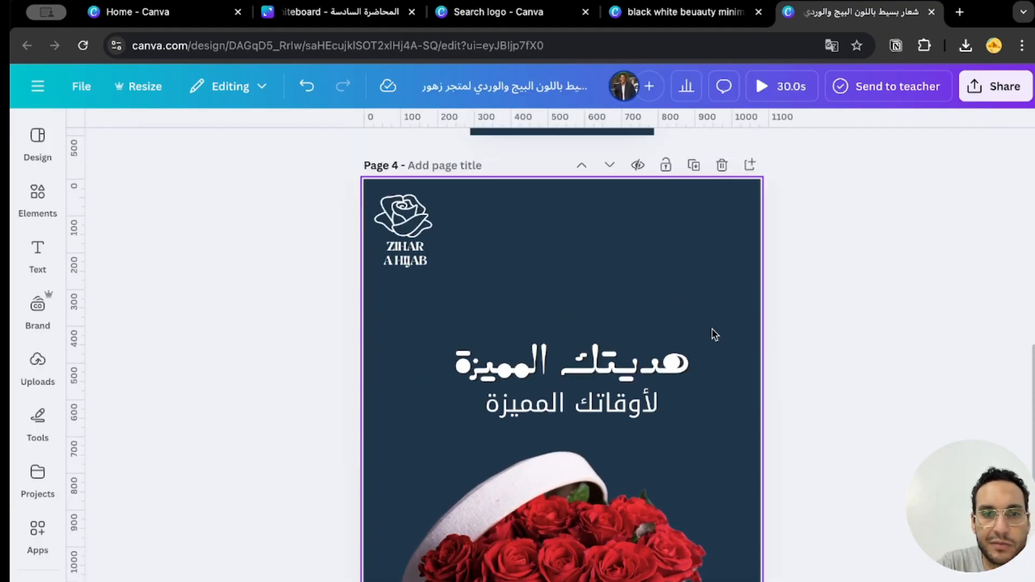
{"action": "scroll", "coordinate": [628, 491], "scroll_direction": "down", "scroll_amount": 10}
{"action": "scroll", "coordinate": [686, 315], "scroll_direction": "up", "scroll_amount": 4}
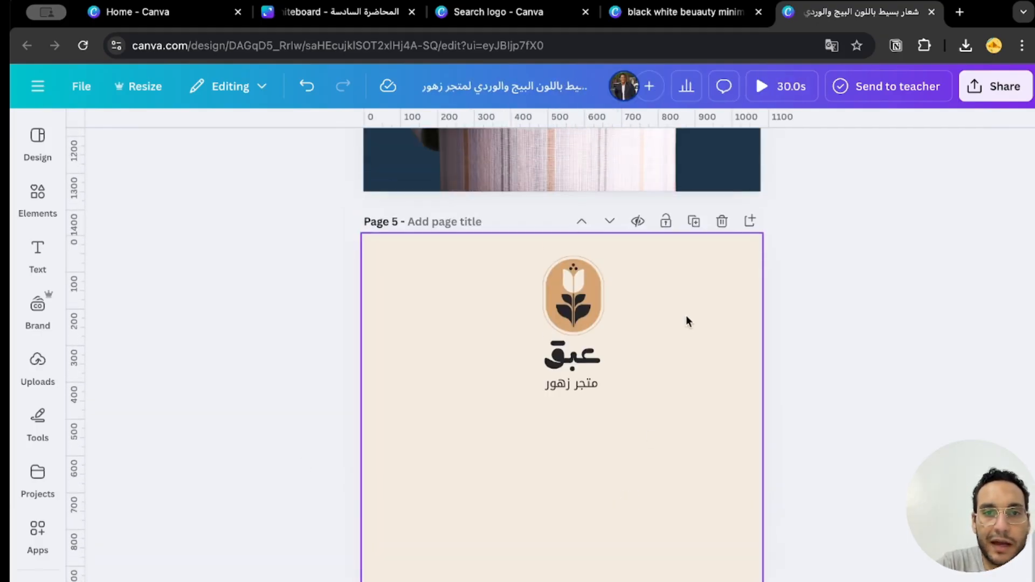
{"action": "scroll", "coordinate": [521, 509], "scroll_direction": "down", "scroll_amount": 5}
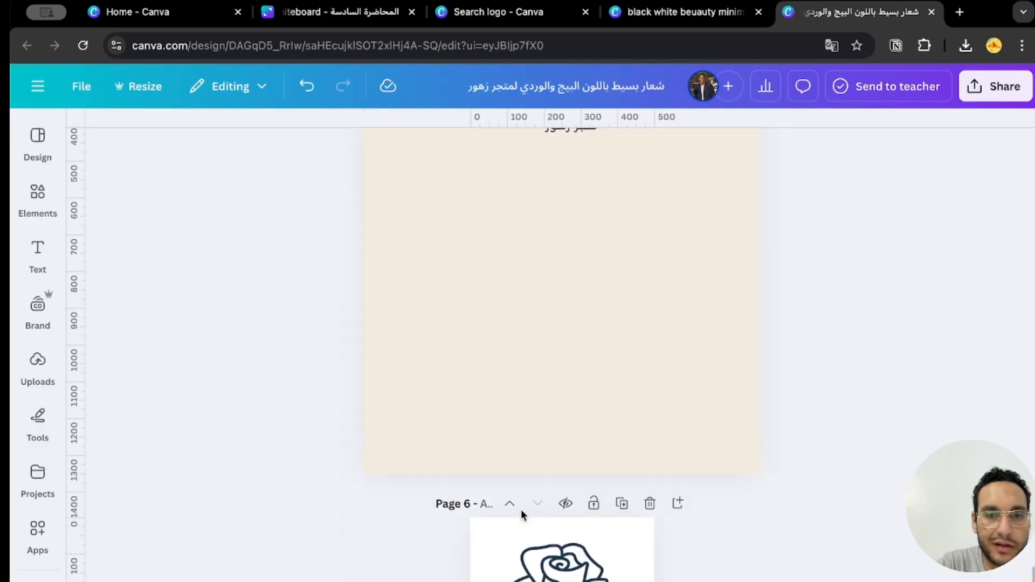
{"action": "left_click", "coordinate": [38, 253]}
{"action": "scroll", "coordinate": [775, 291], "scroll_direction": "up", "scroll_amount": 3}
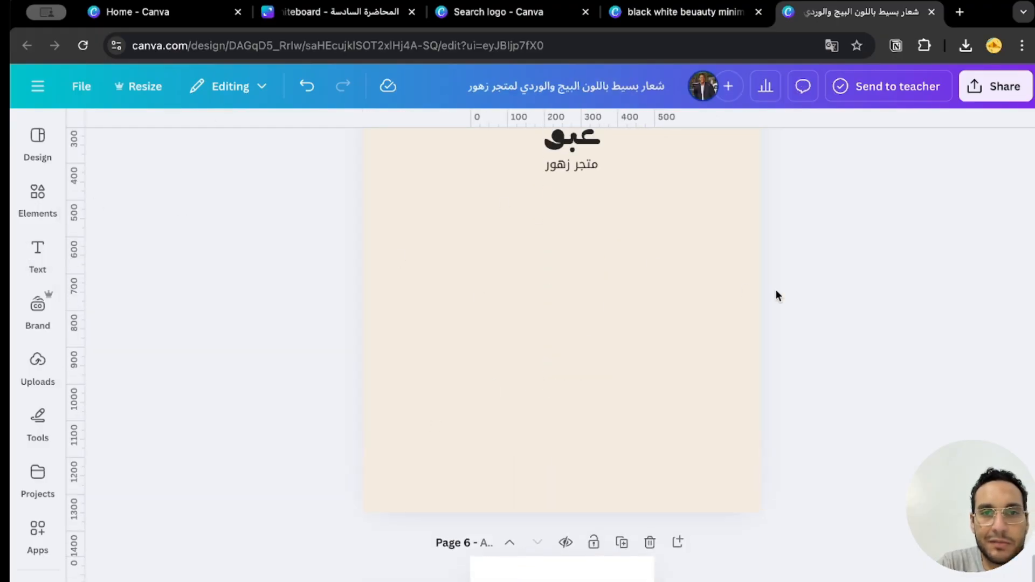
{"action": "scroll", "coordinate": [605, 379], "scroll_direction": "up", "scroll_amount": 2}
{"action": "left_click", "coordinate": [722, 218]}
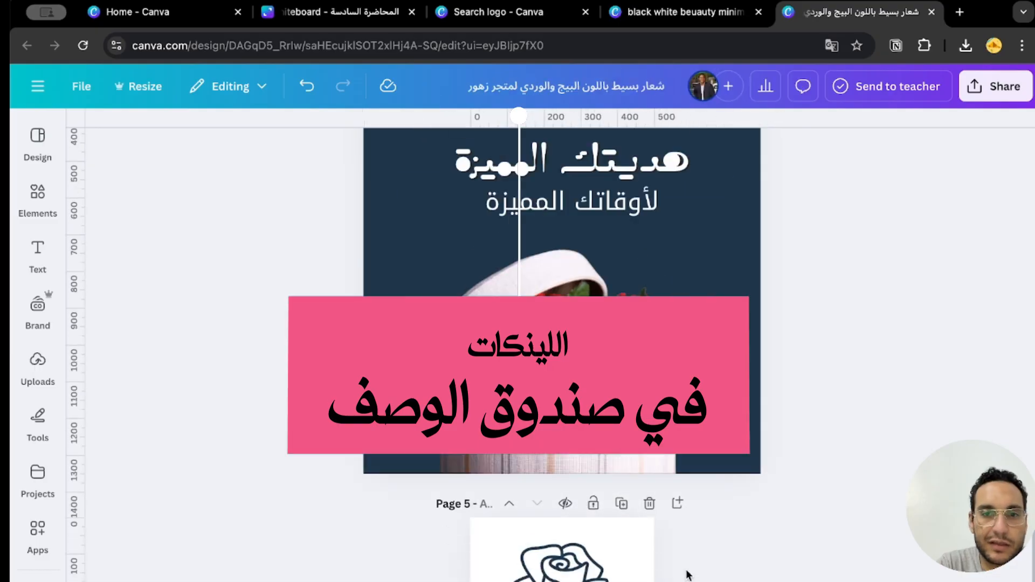
{"action": "scroll", "coordinate": [686, 571], "scroll_direction": "up", "scroll_amount": 10}
{"action": "scroll", "coordinate": [686, 574], "scroll_direction": "down", "scroll_amount": 10}
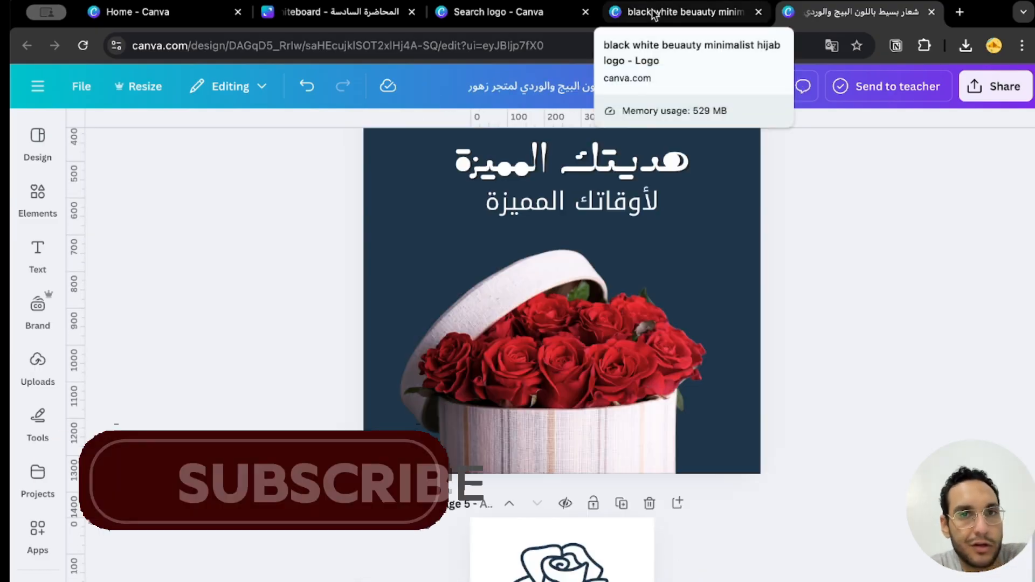